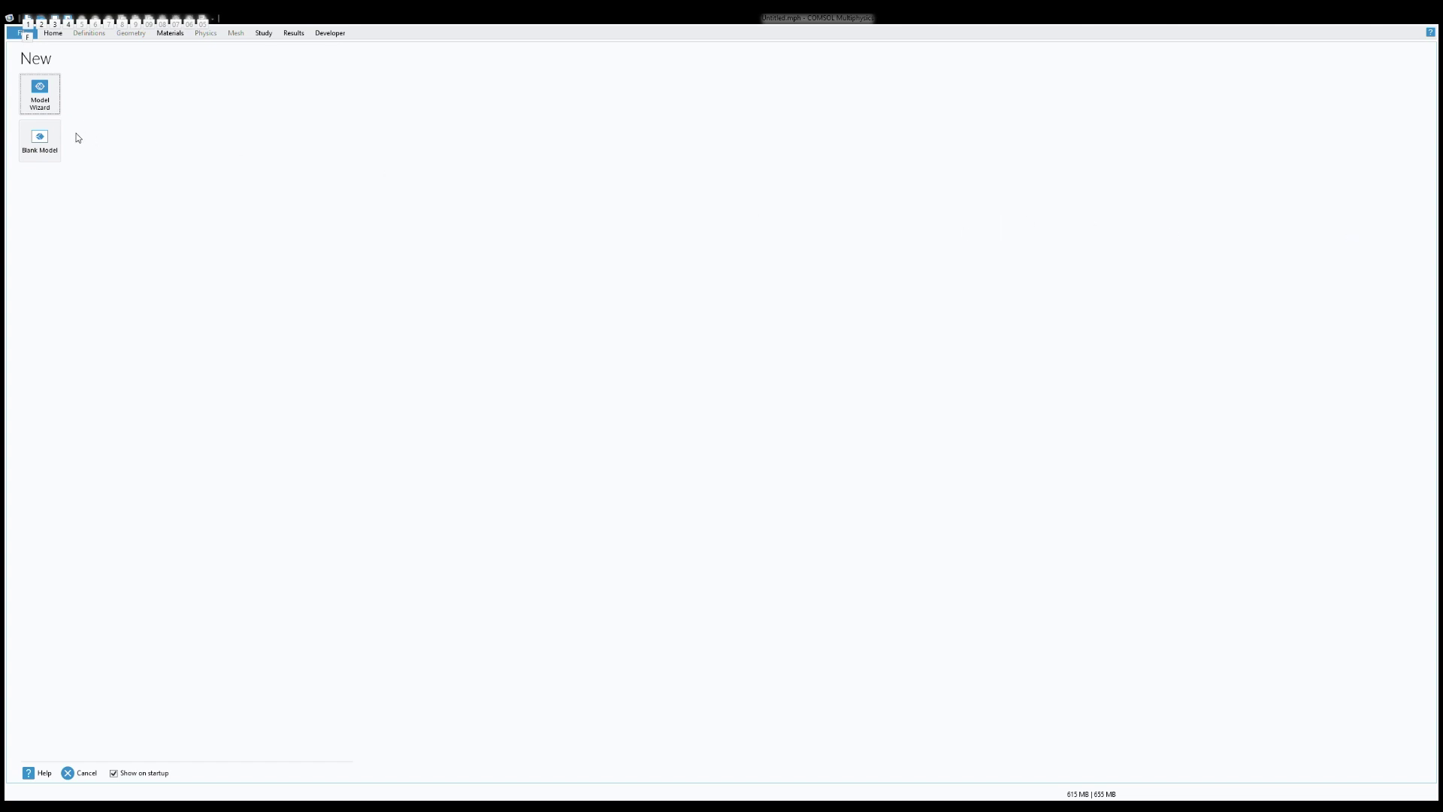
- Use the Model Wizard to build a 3D Primary Current Distribution model with a Stationary study
click(40, 94)
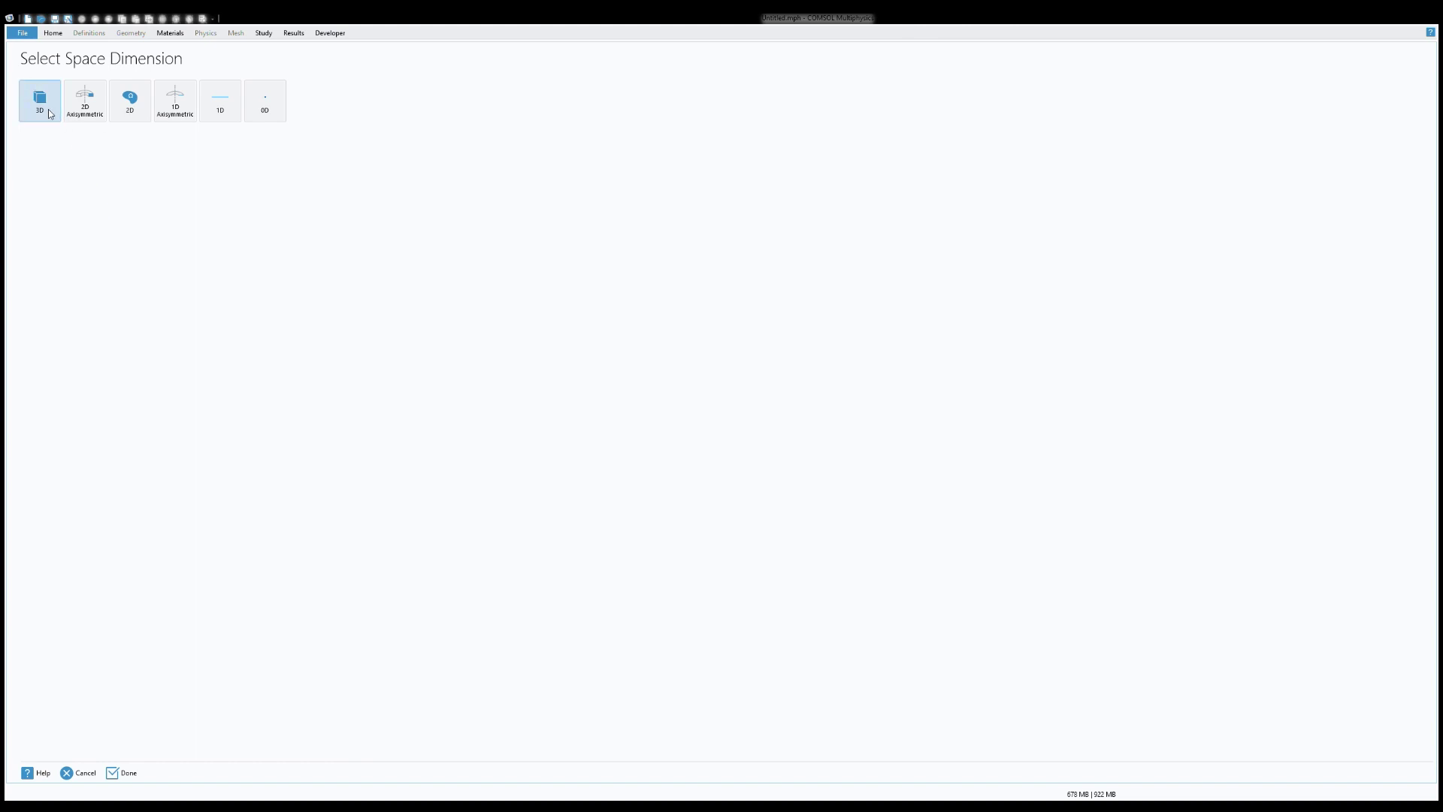
click(50, 114)
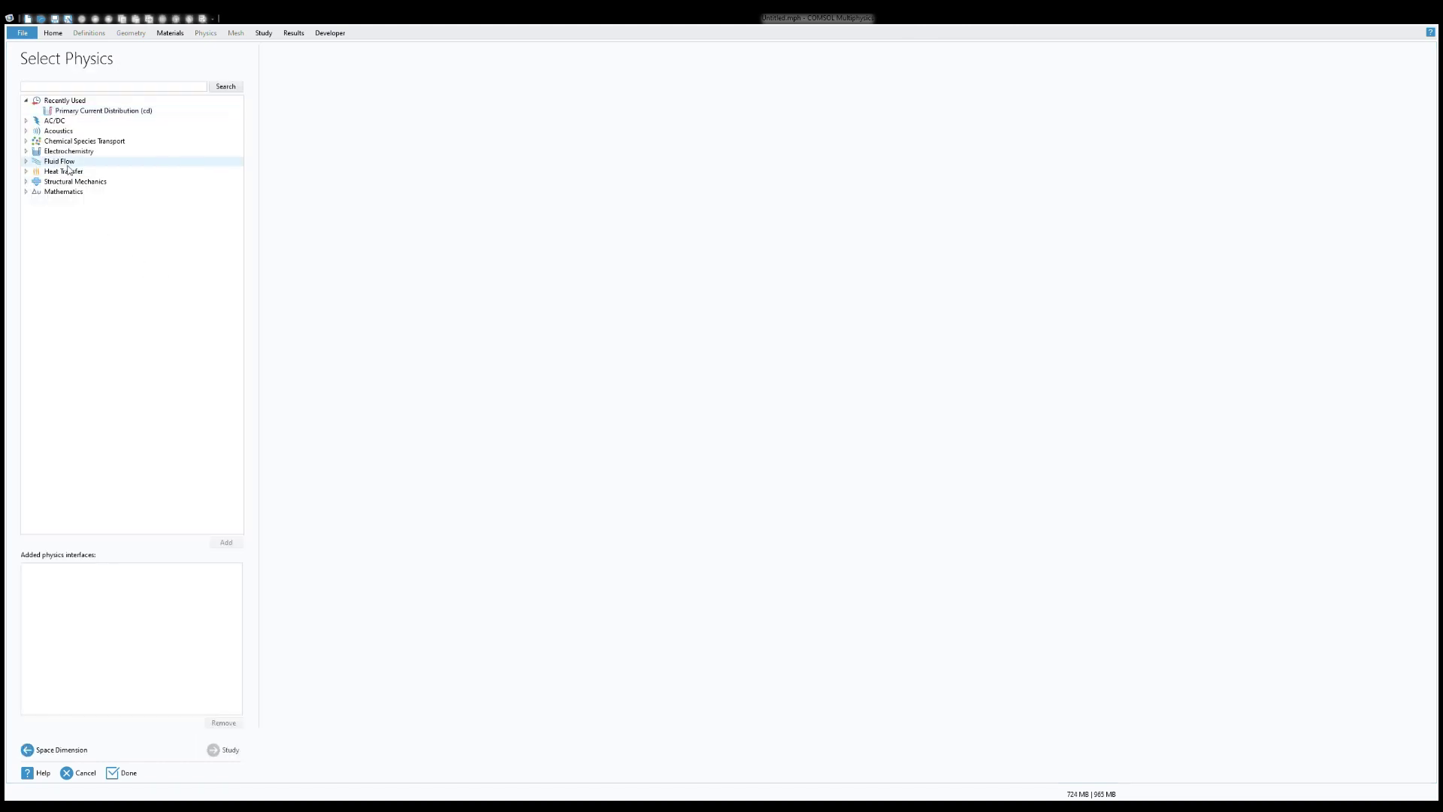
click(26, 151)
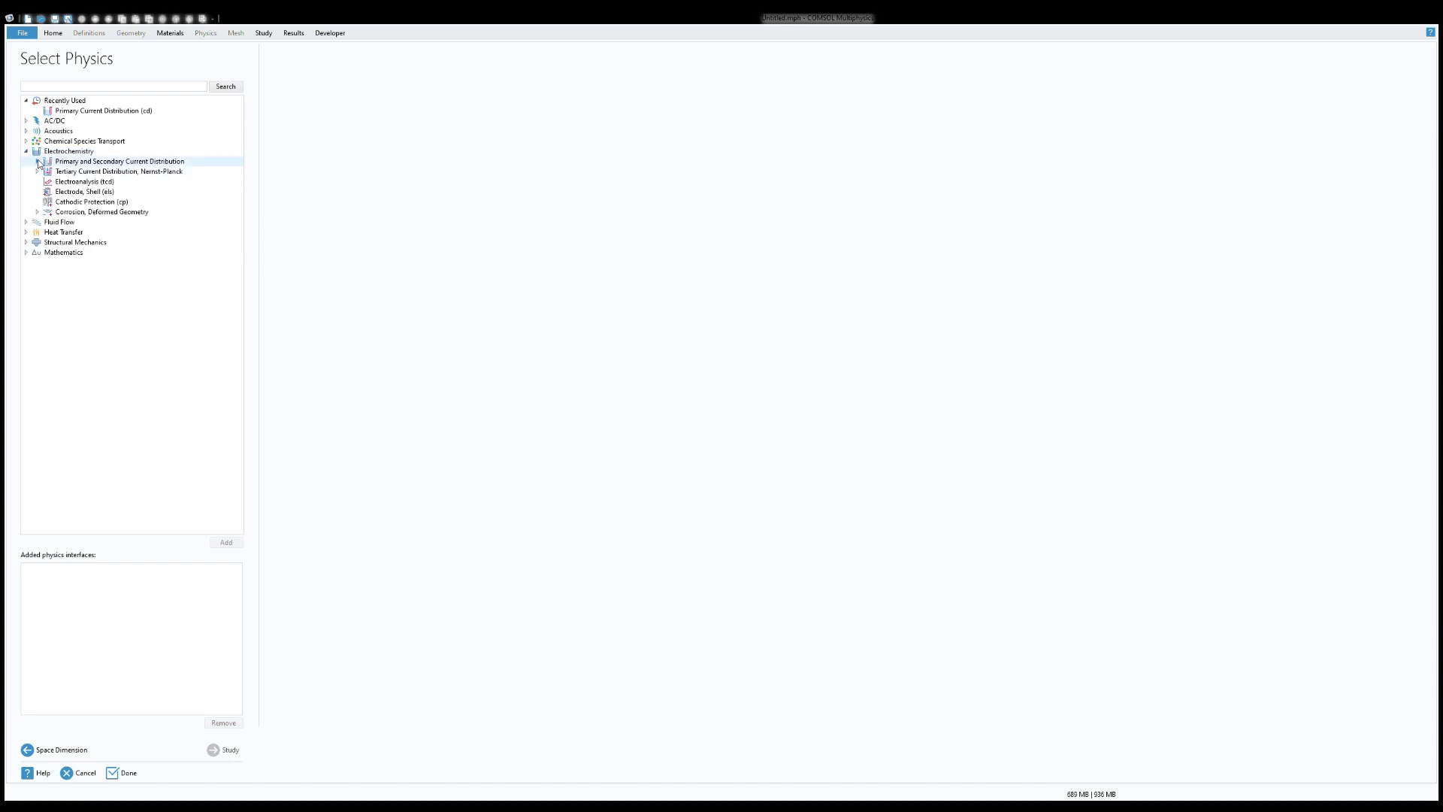
click(37, 162)
click(88, 172)
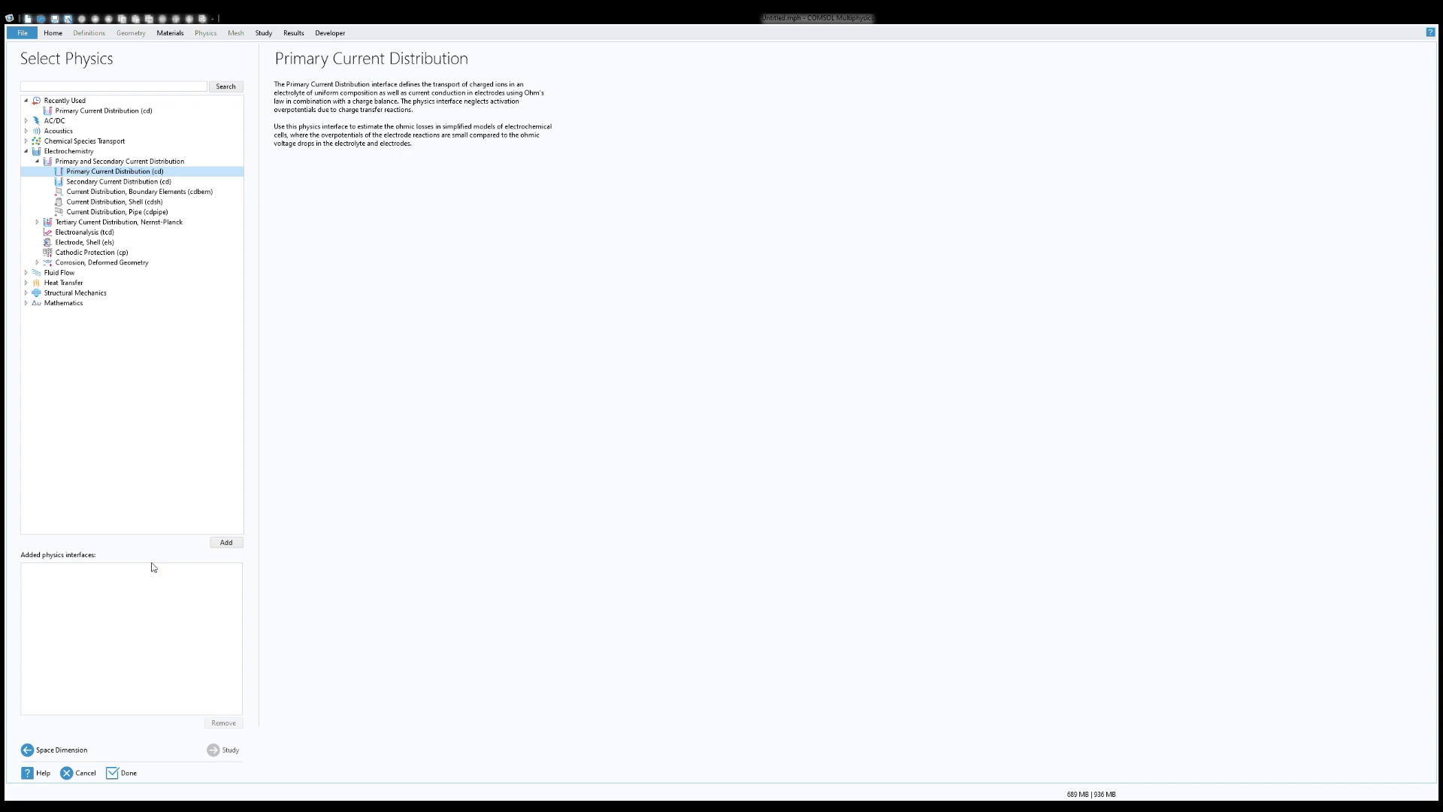
click(226, 542)
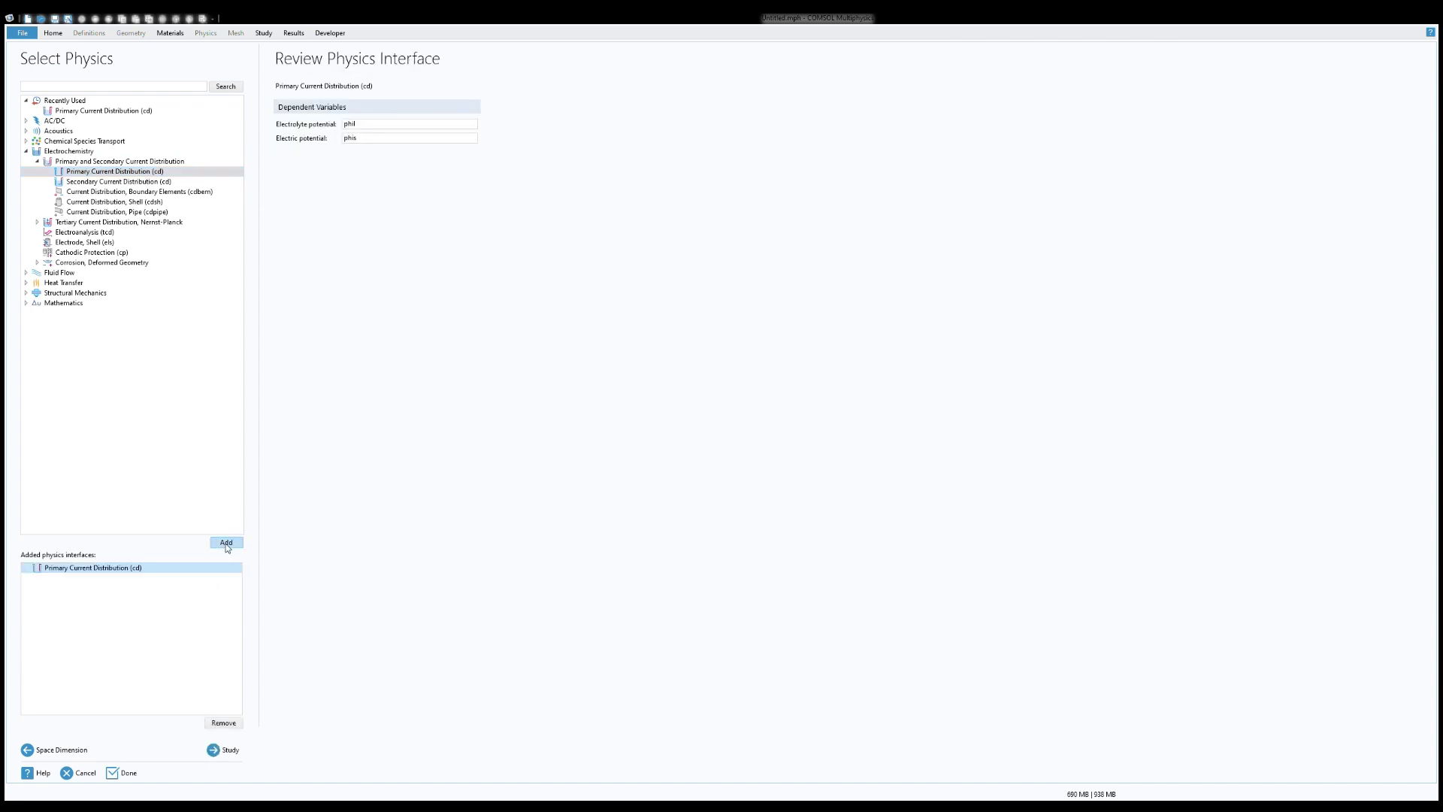
click(215, 750)
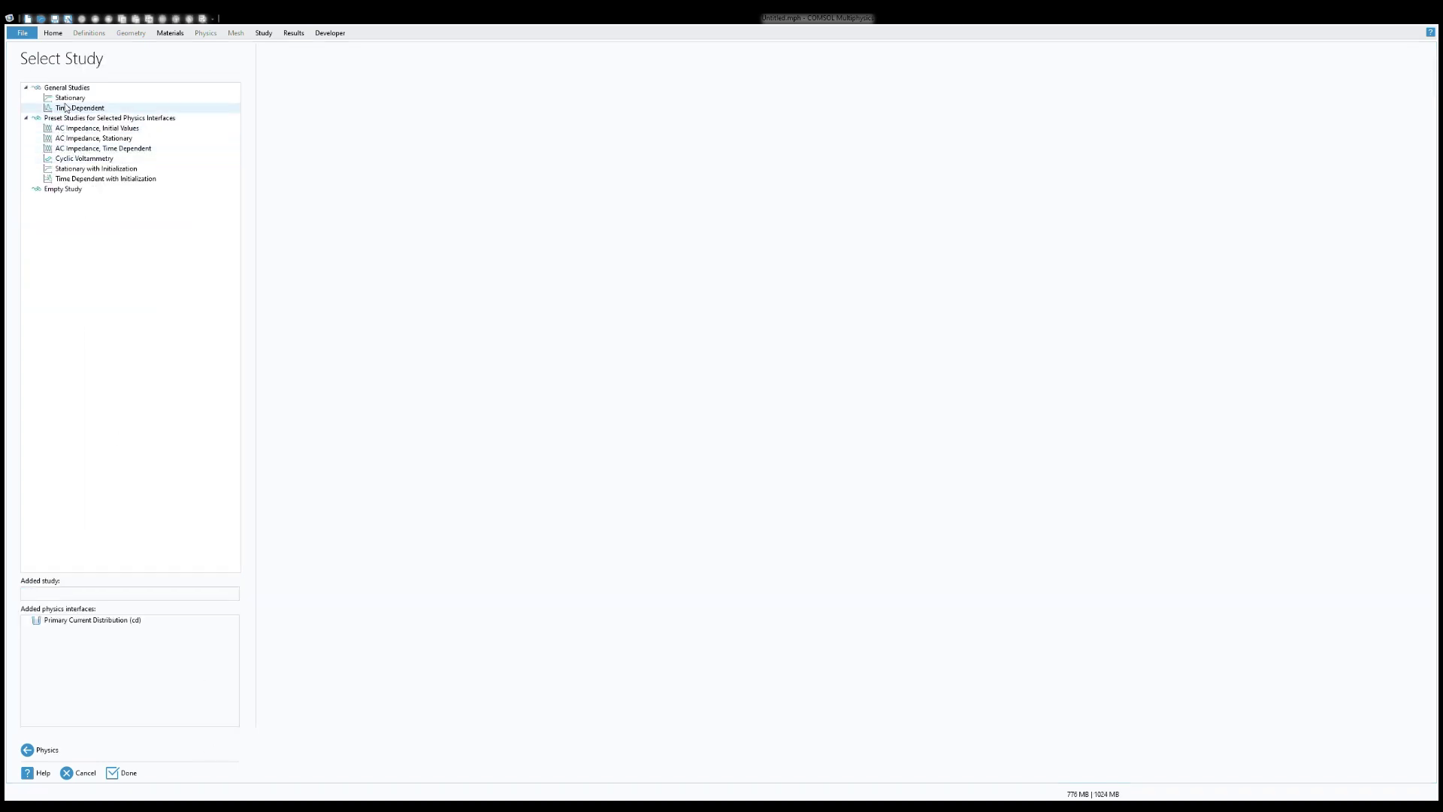
click(68, 99)
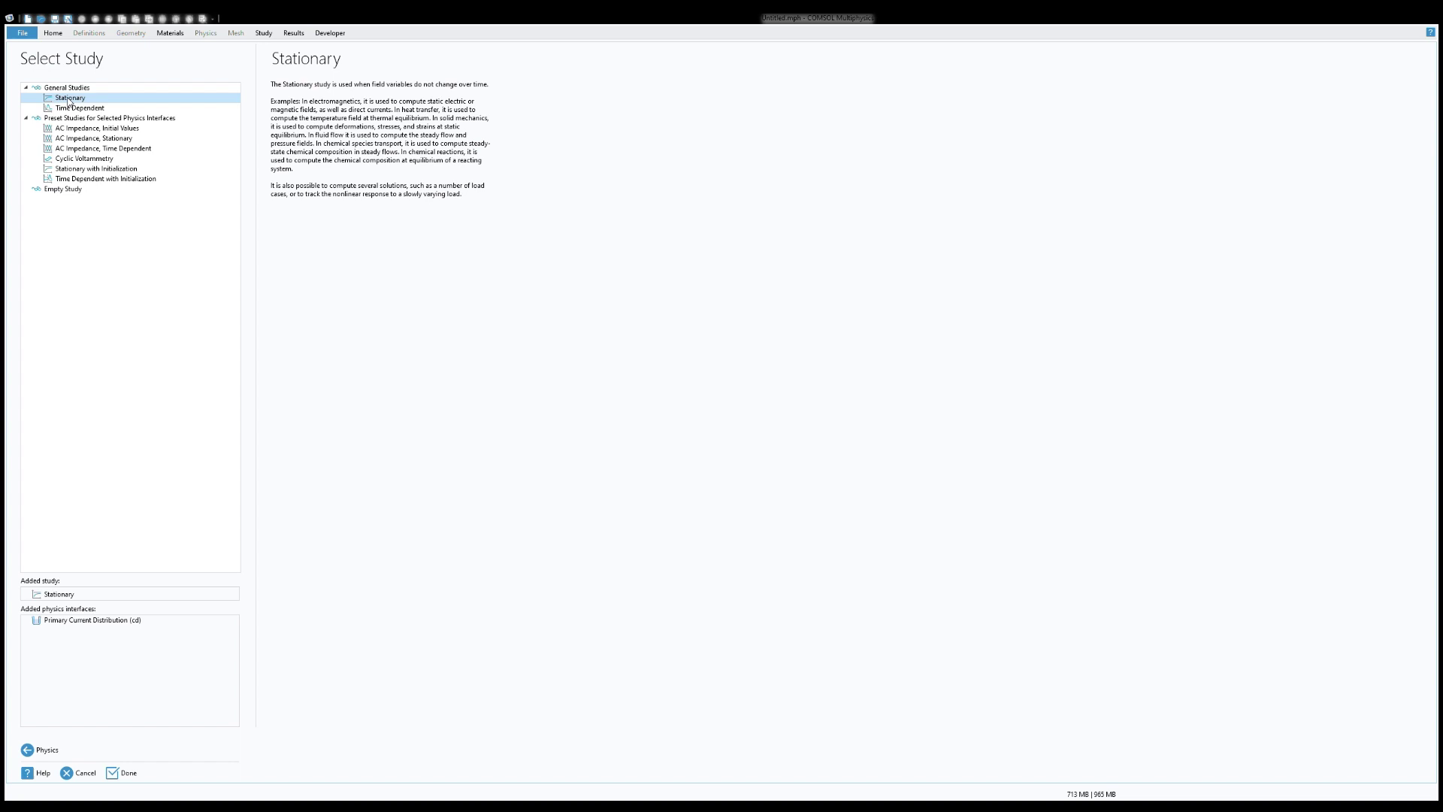
click(129, 773)
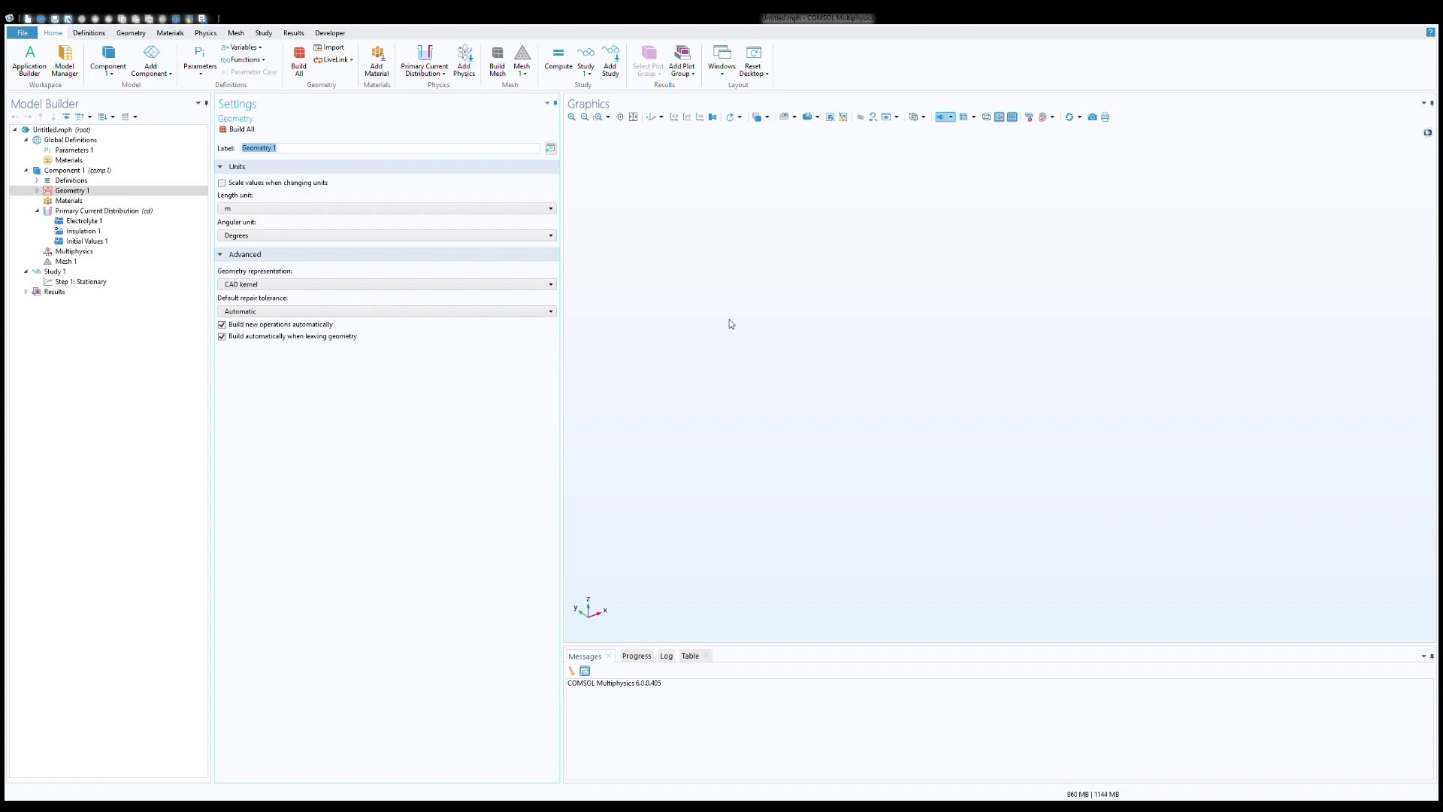
- Build a pipe cylinder with radius 0.254 m and height 50 m along the x-axis
click(76, 192)
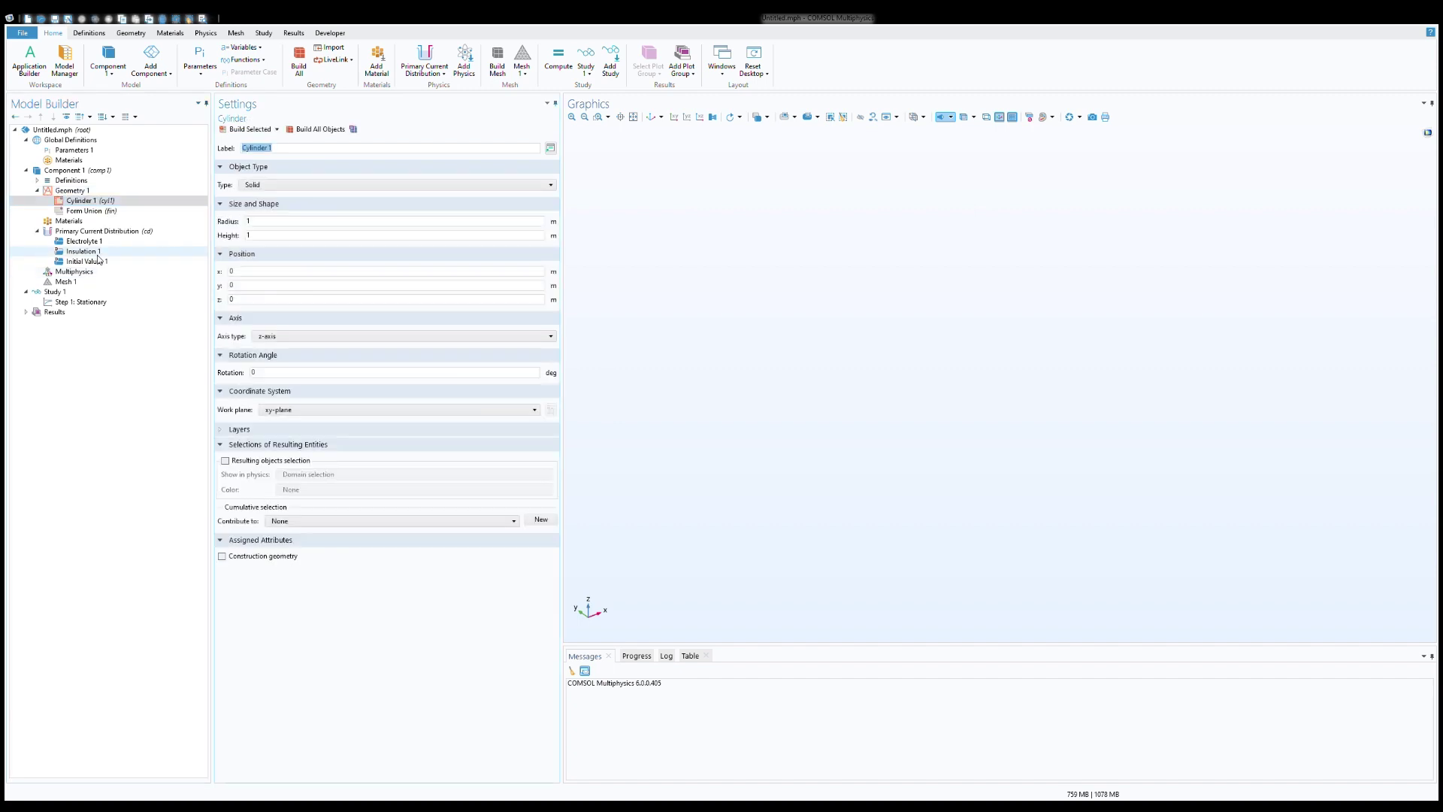
double_click(247, 222)
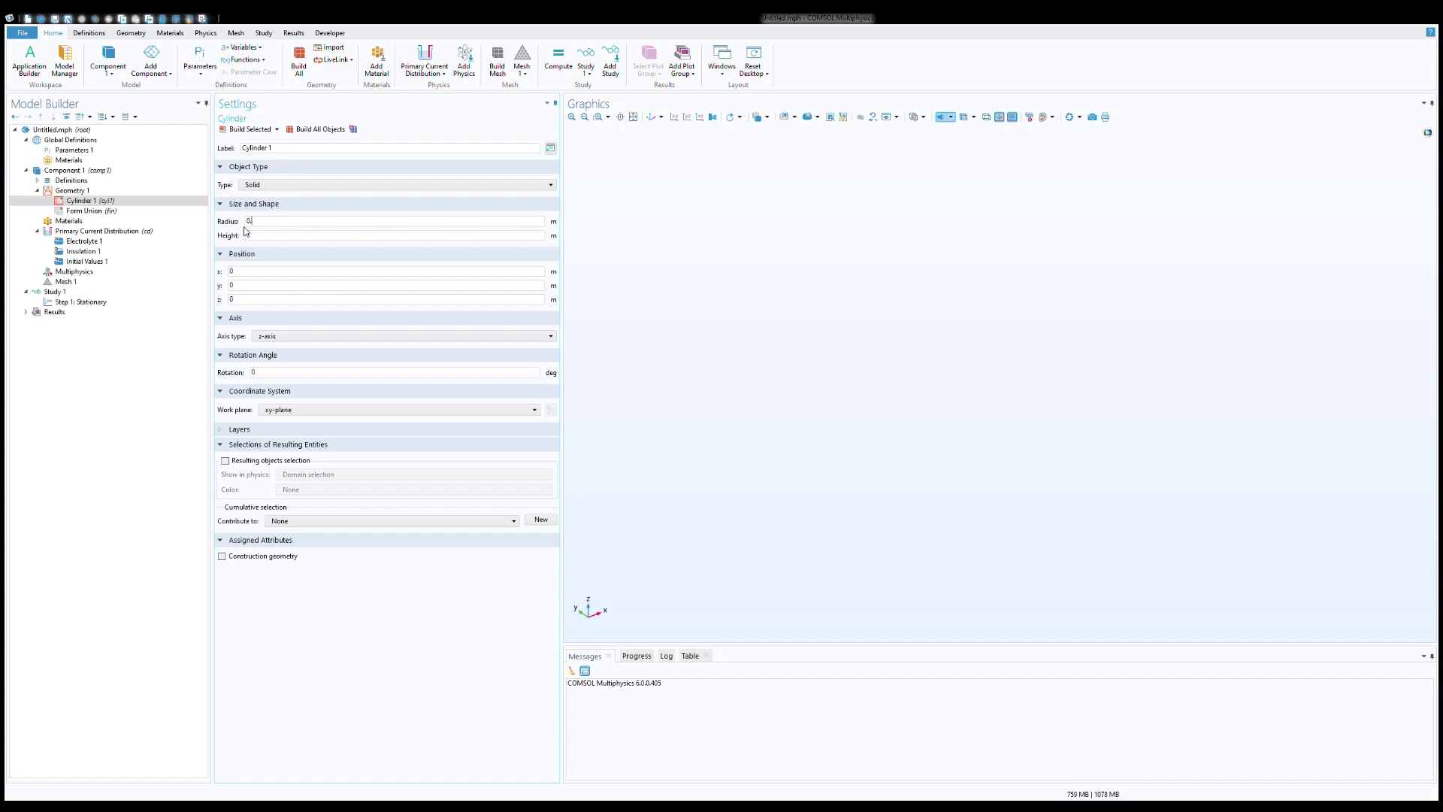
text(0.254)
click(248, 235)
text(1)
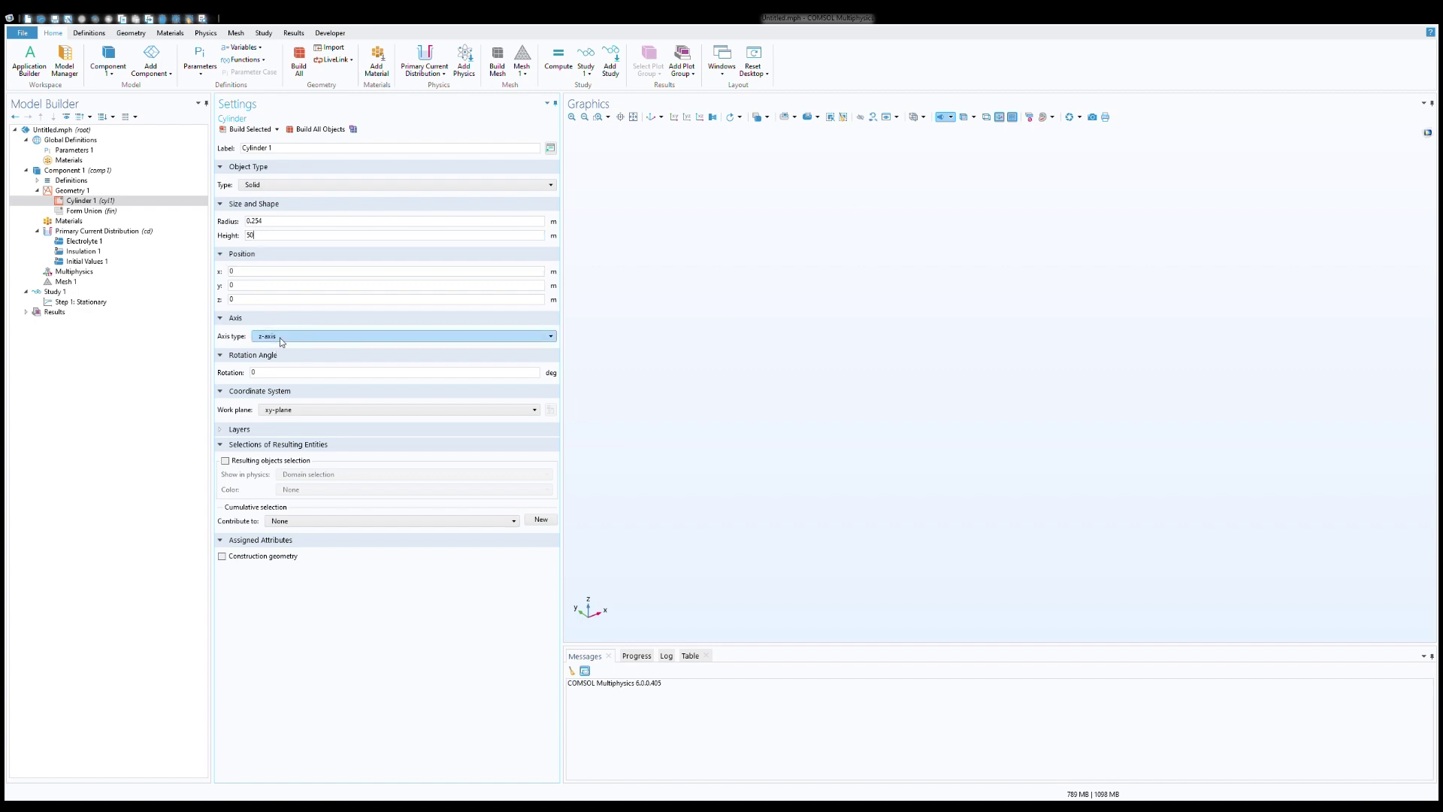
scroll(280, 336, up, 2)
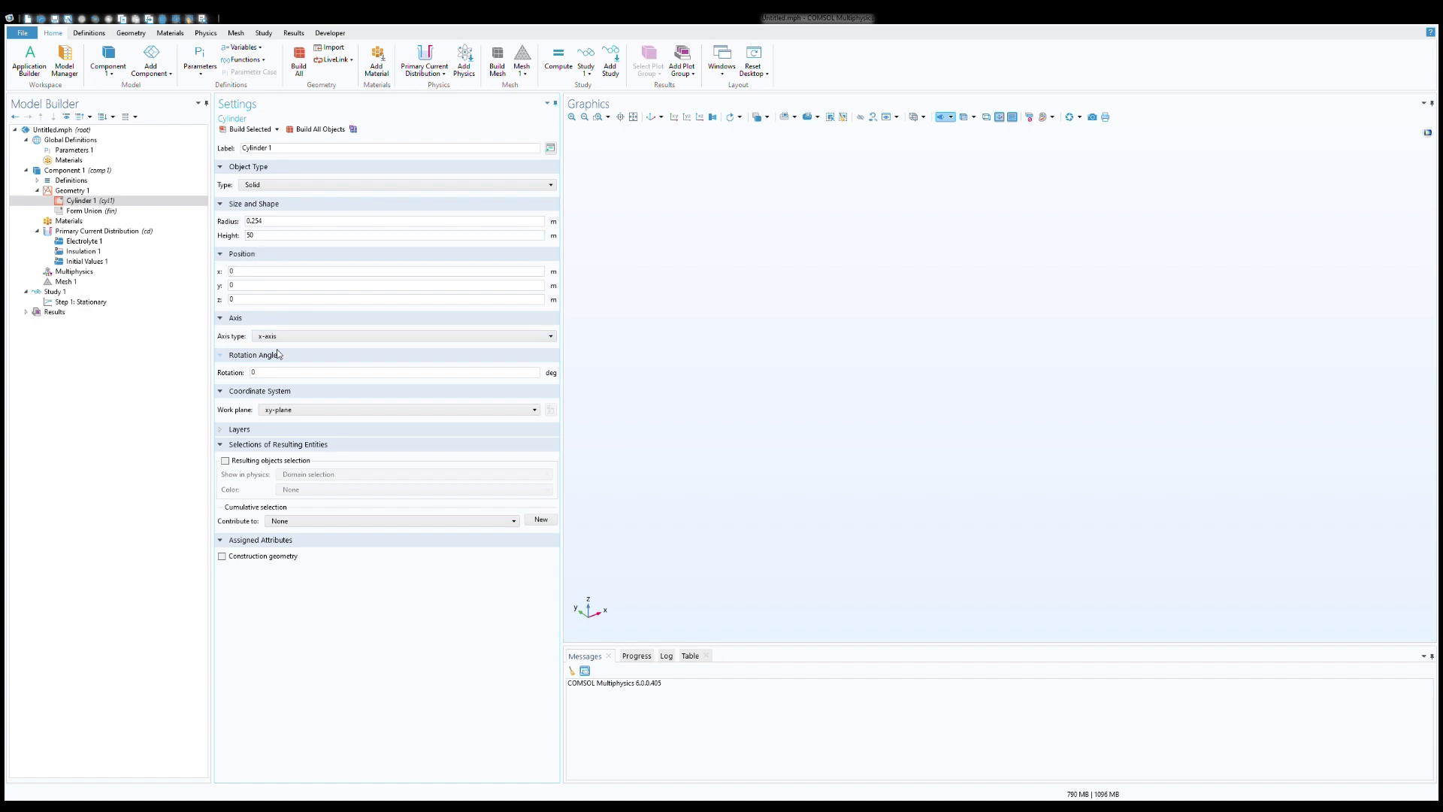
click(237, 131)
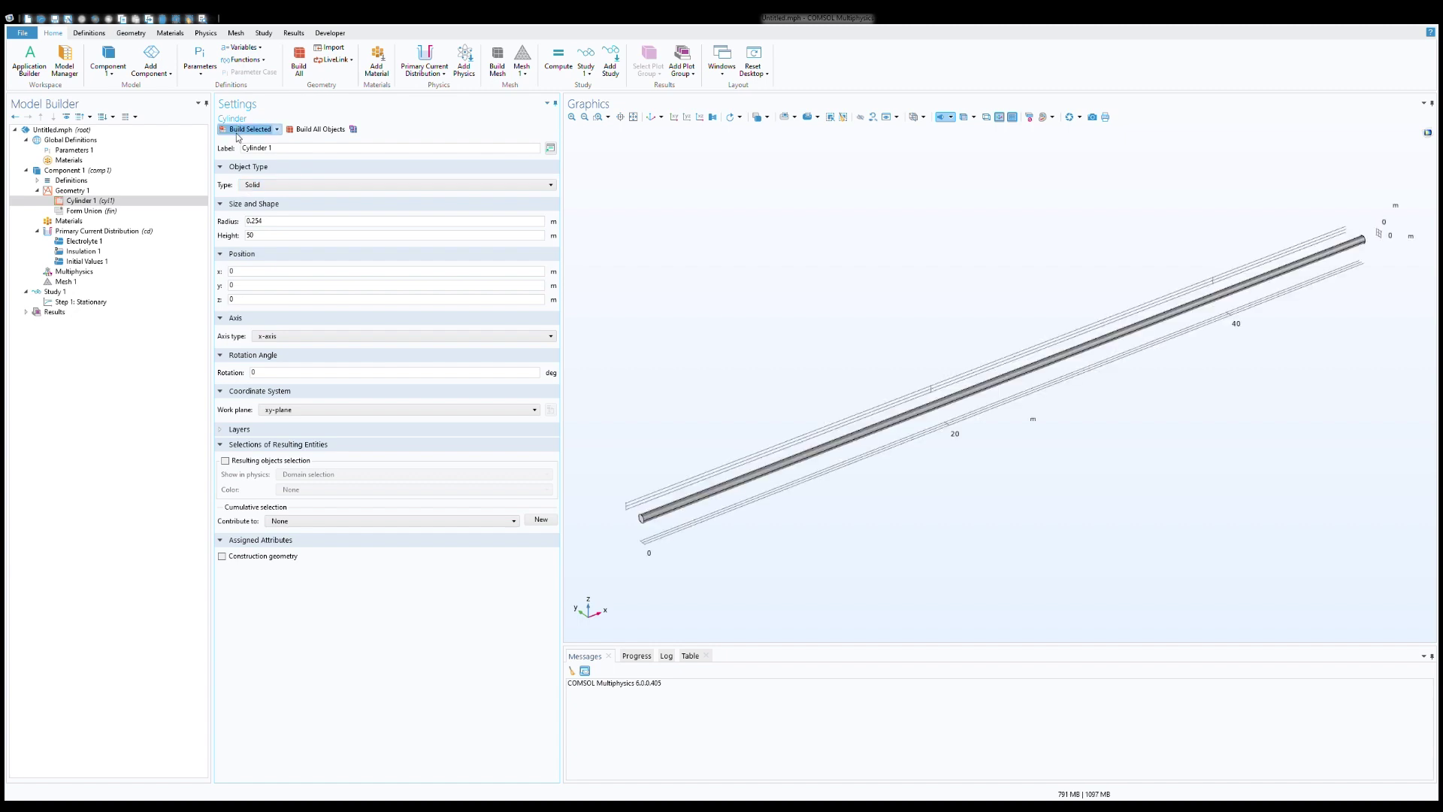
- Inspect the built pipe from above and in a tilted 3D view
click(674, 117)
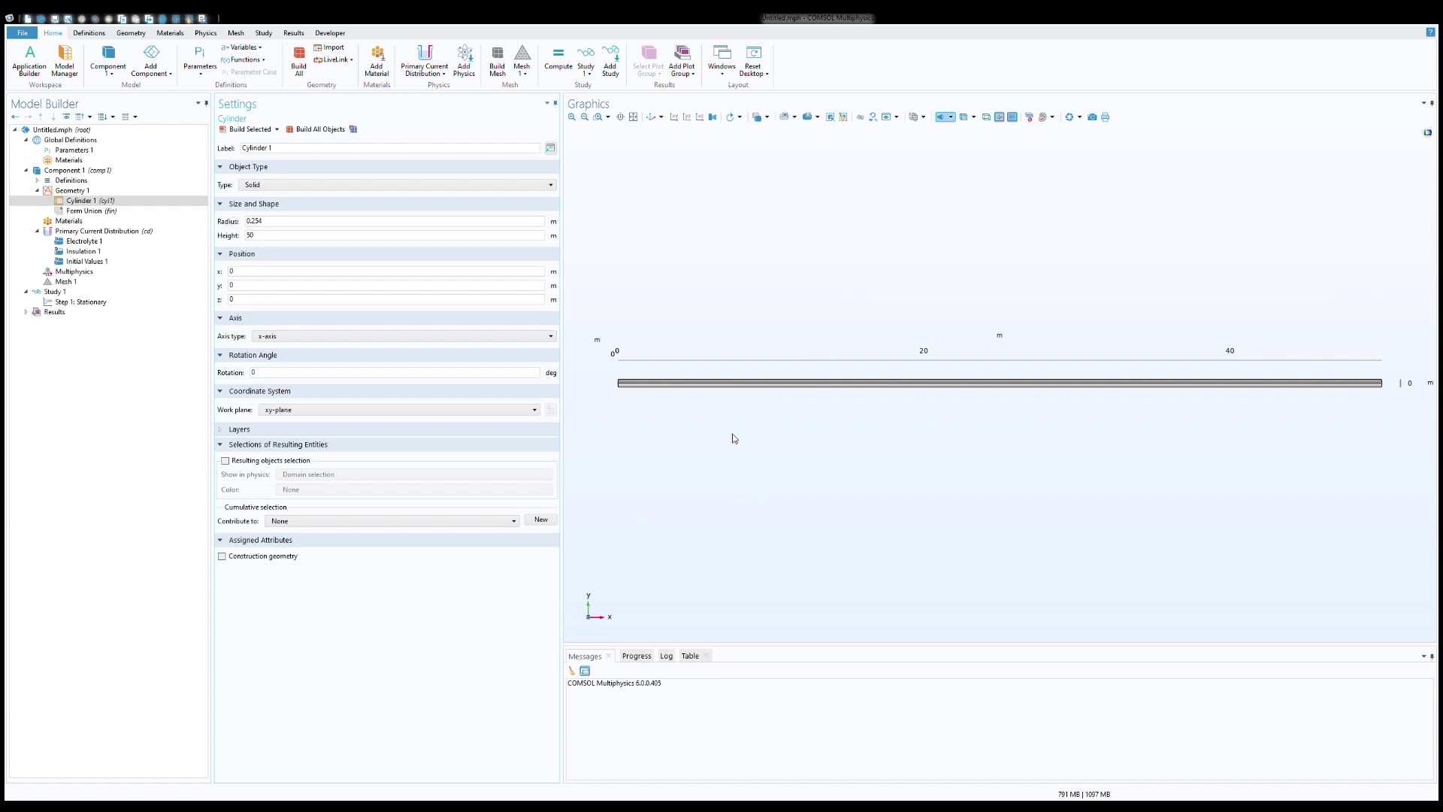
drag(731, 438, 729, 475)
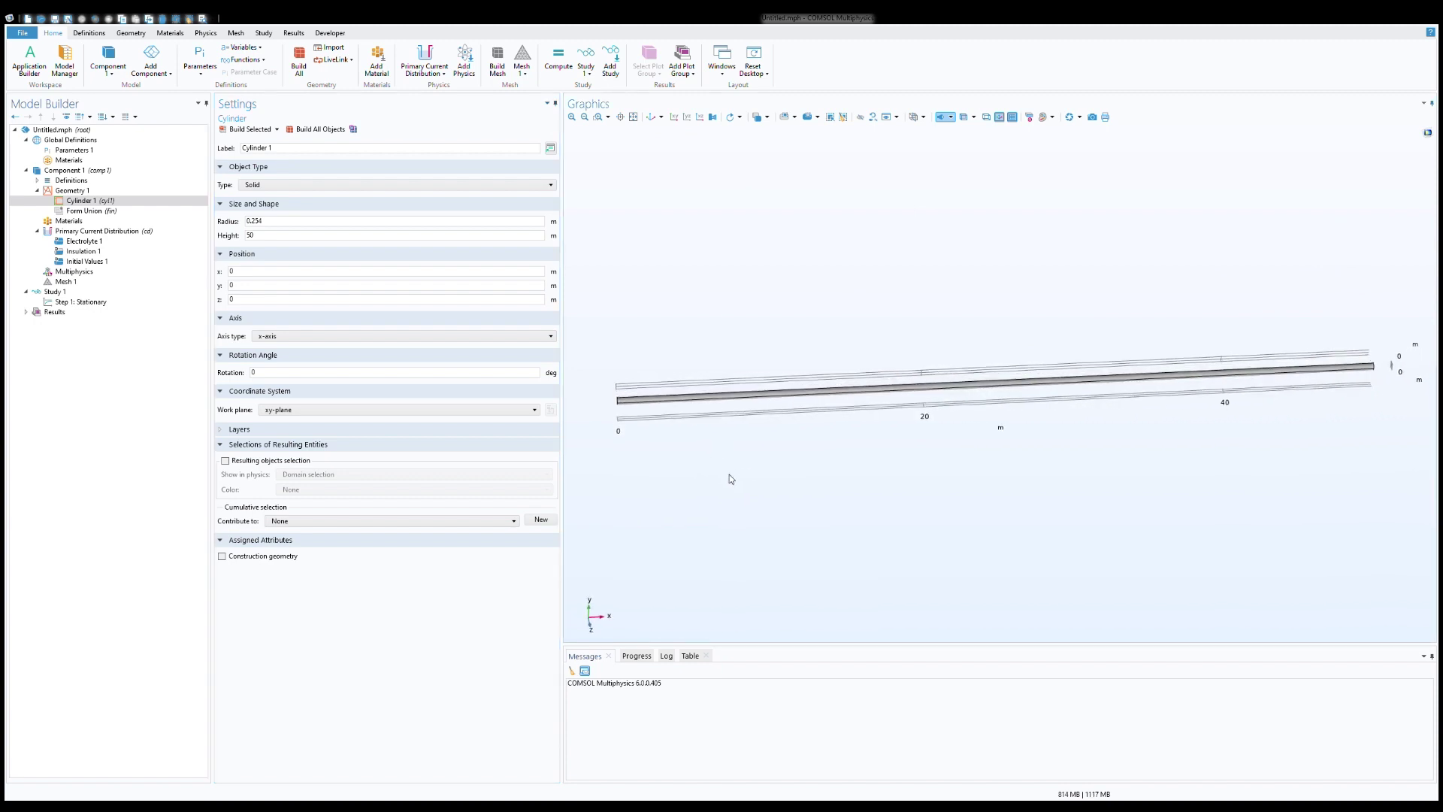
click(72, 192)
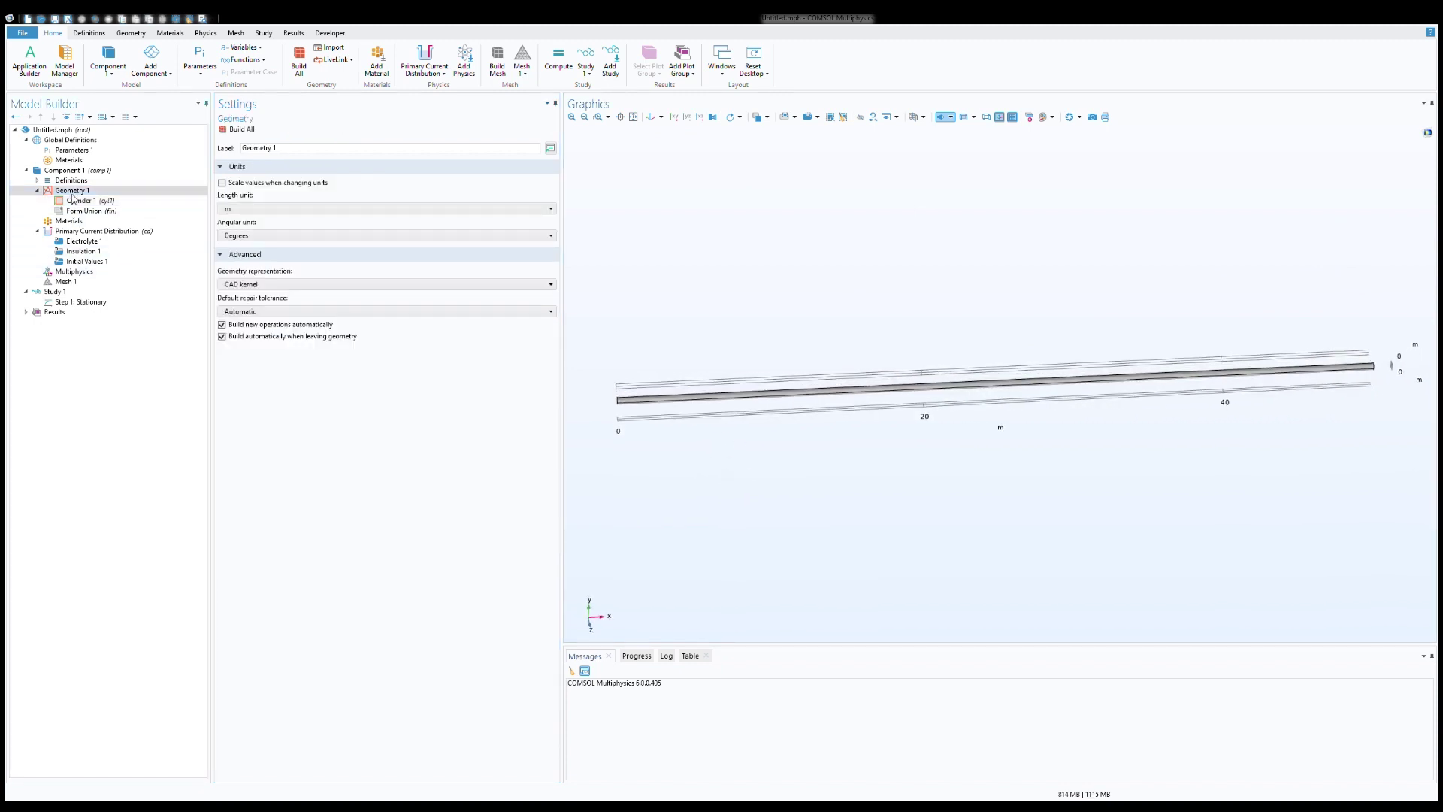
right_click(72, 190)
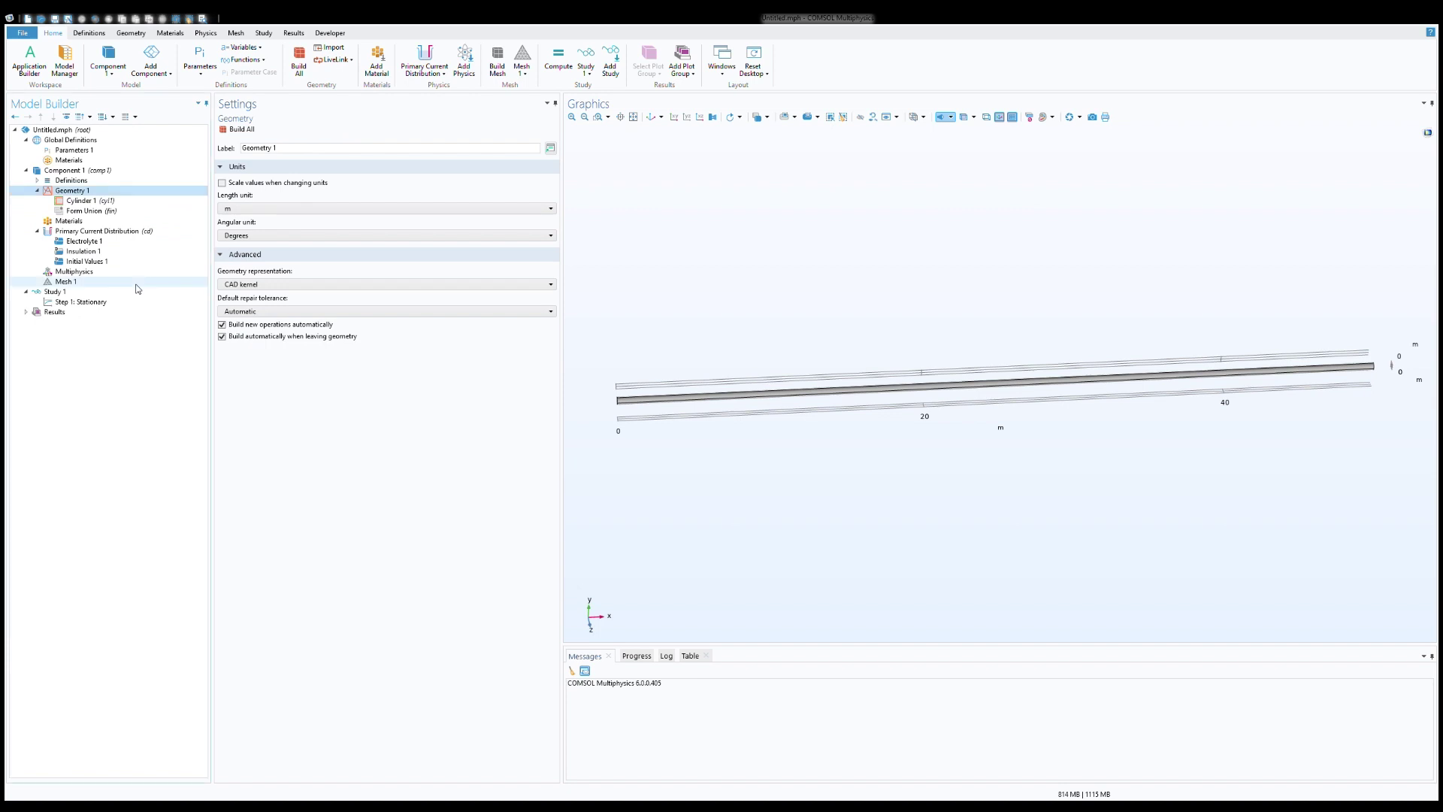
- Add a second cylinder of radius 0.12 m and height 1 m at x 0+25, z 0+1
click(113, 252)
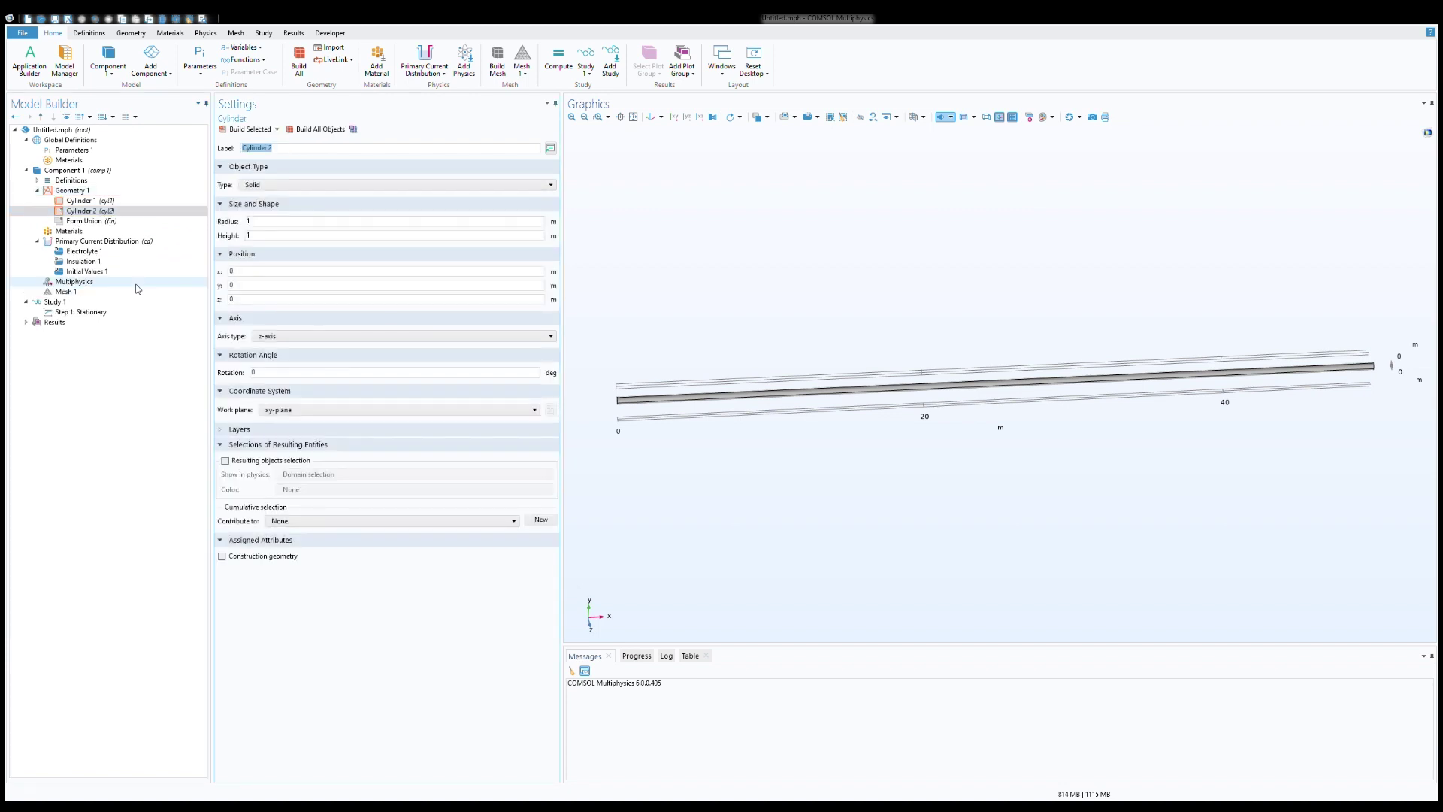
click(267, 227)
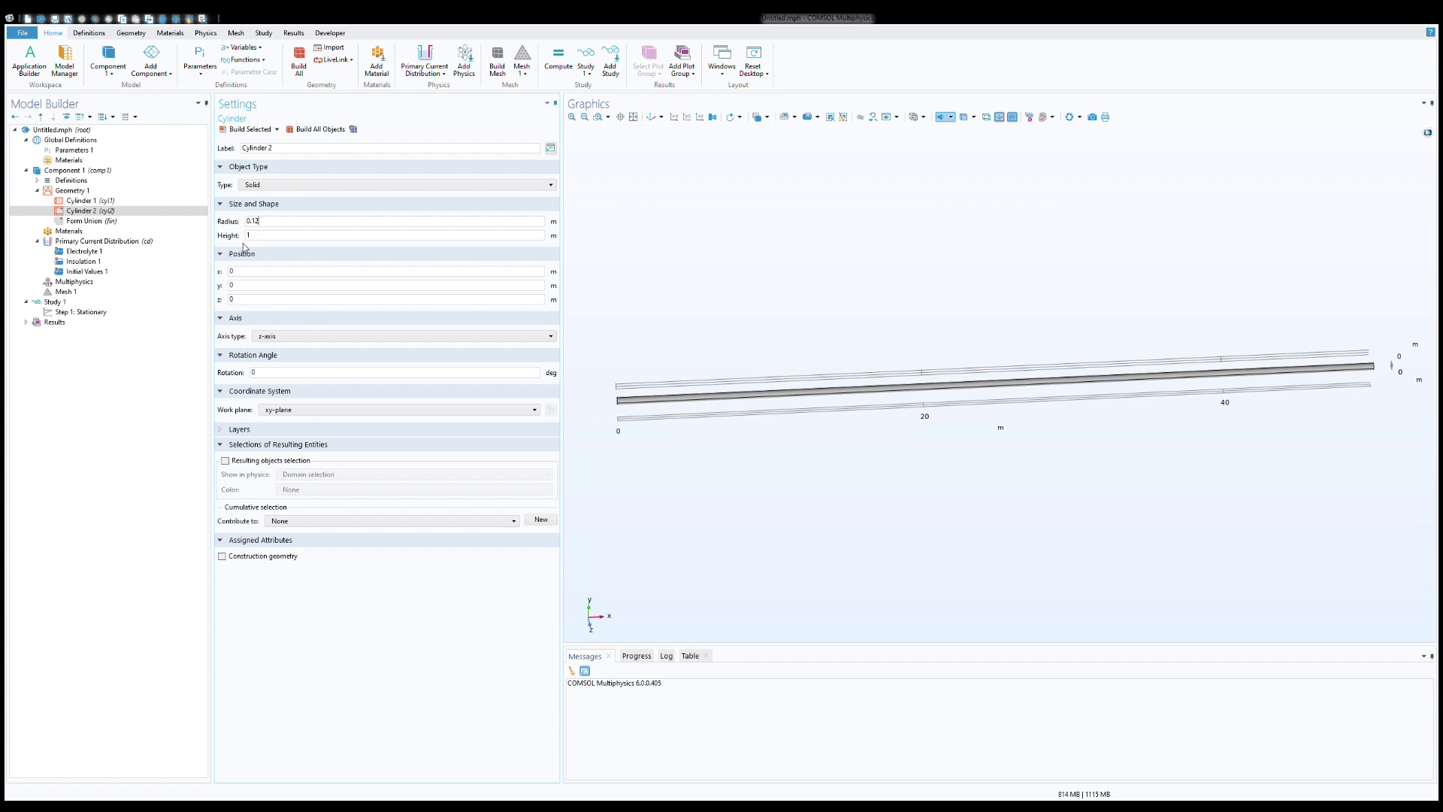
click(253, 272)
click(264, 285)
text(25)
click(245, 288)
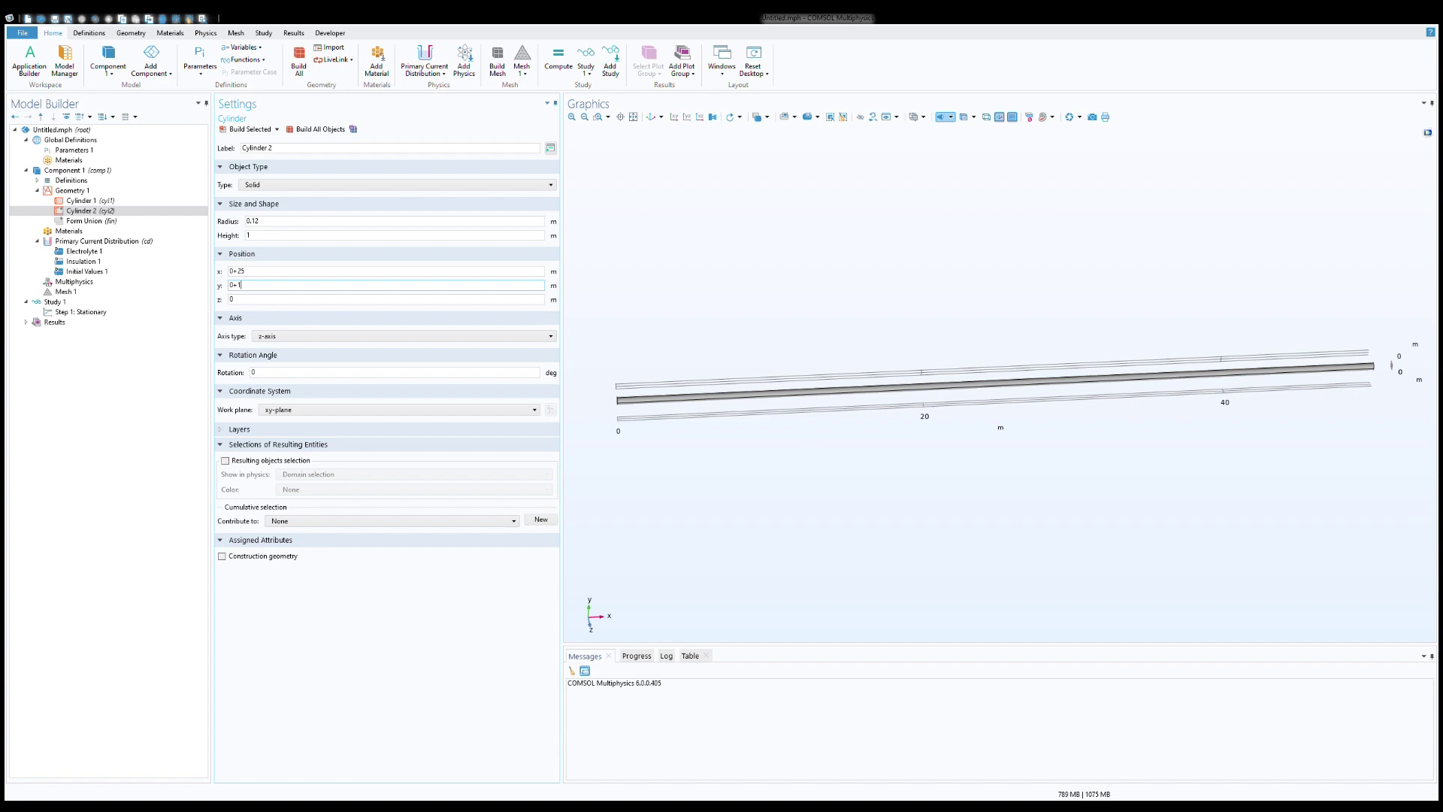
text(+1.25)
click(245, 300)
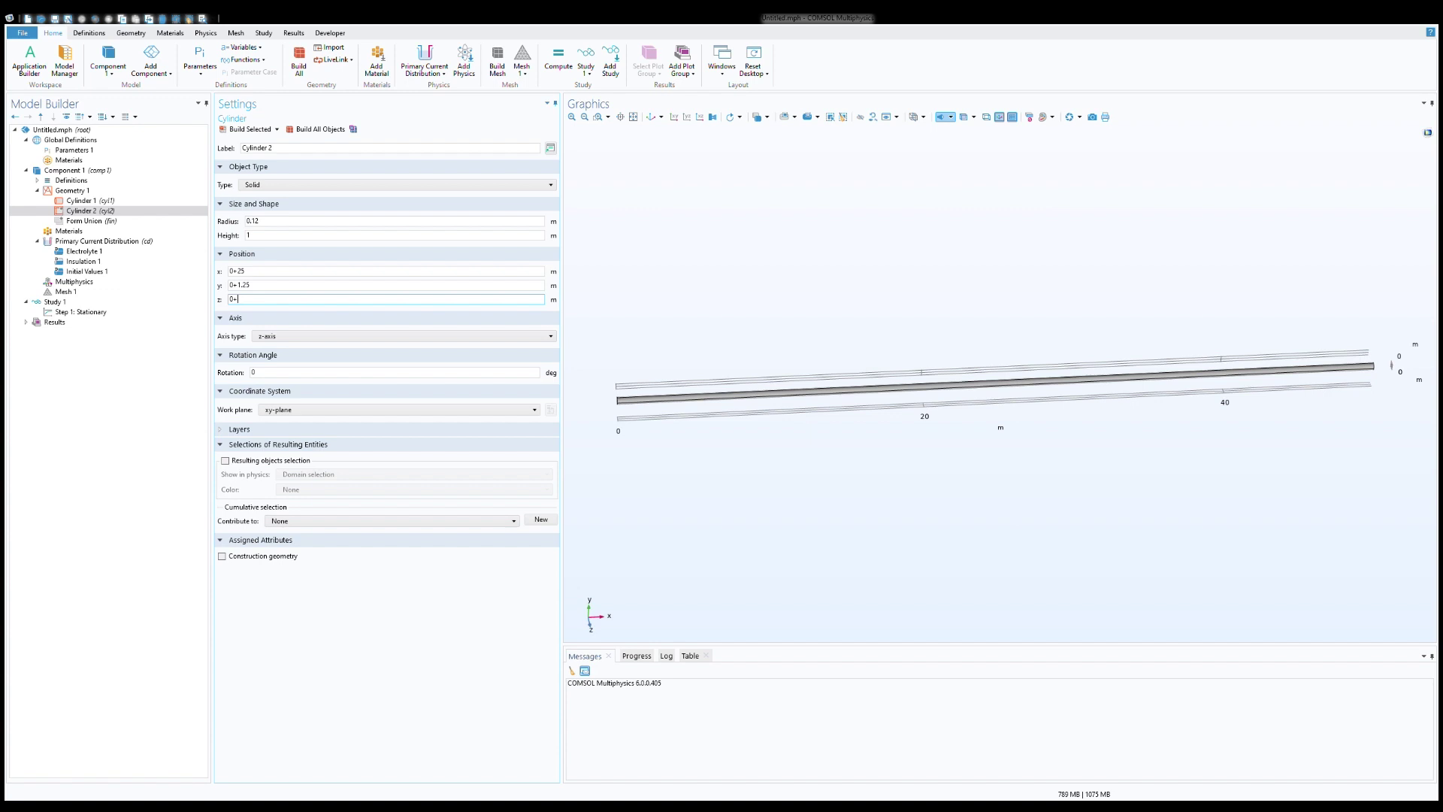
text(+1)
- Correct its y position to 0-1.25, orient it along the y-axis, and build it
click(252, 286)
key(BackSpace)
text(-)
key(Tab)
key(Tab)
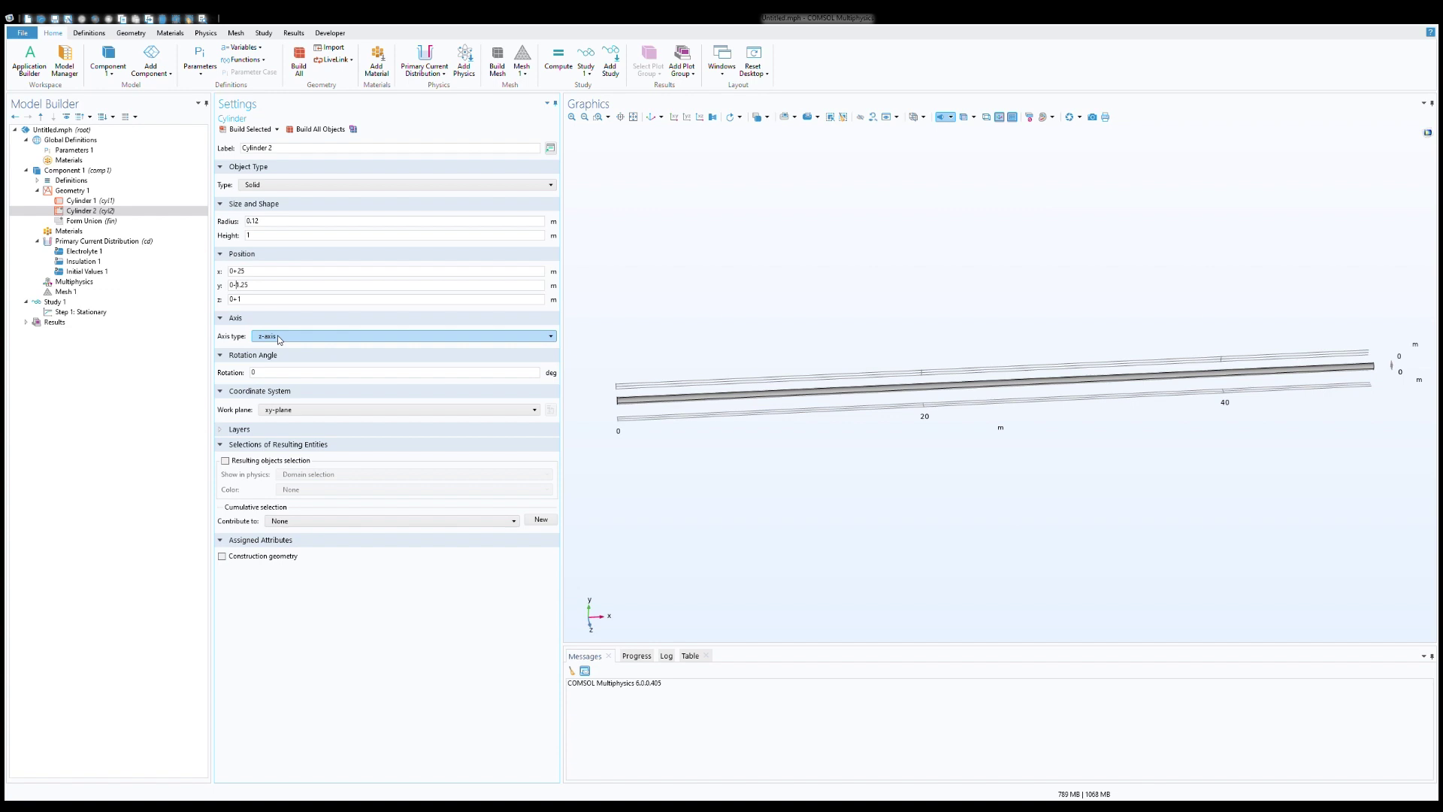
key(Up)
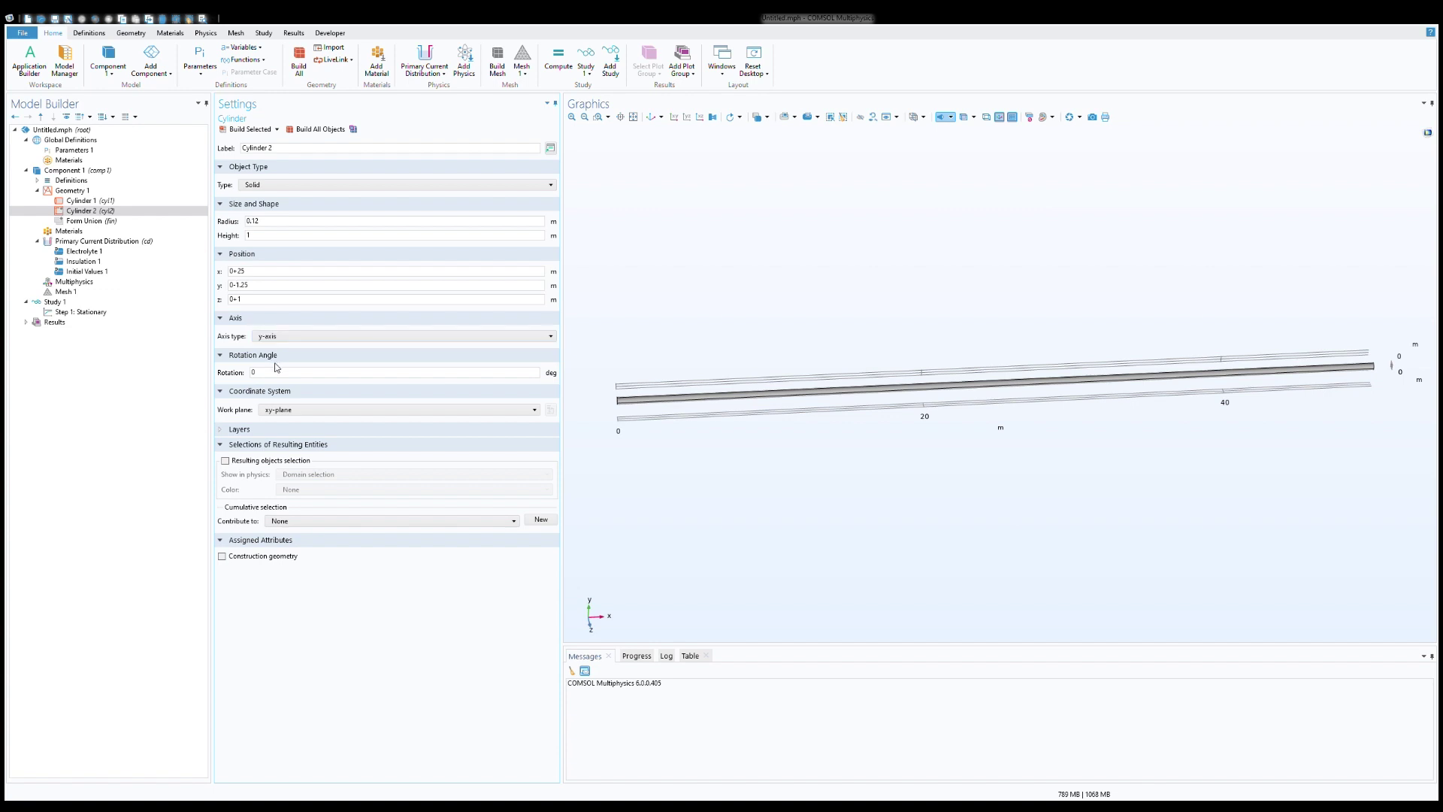
click(252, 129)
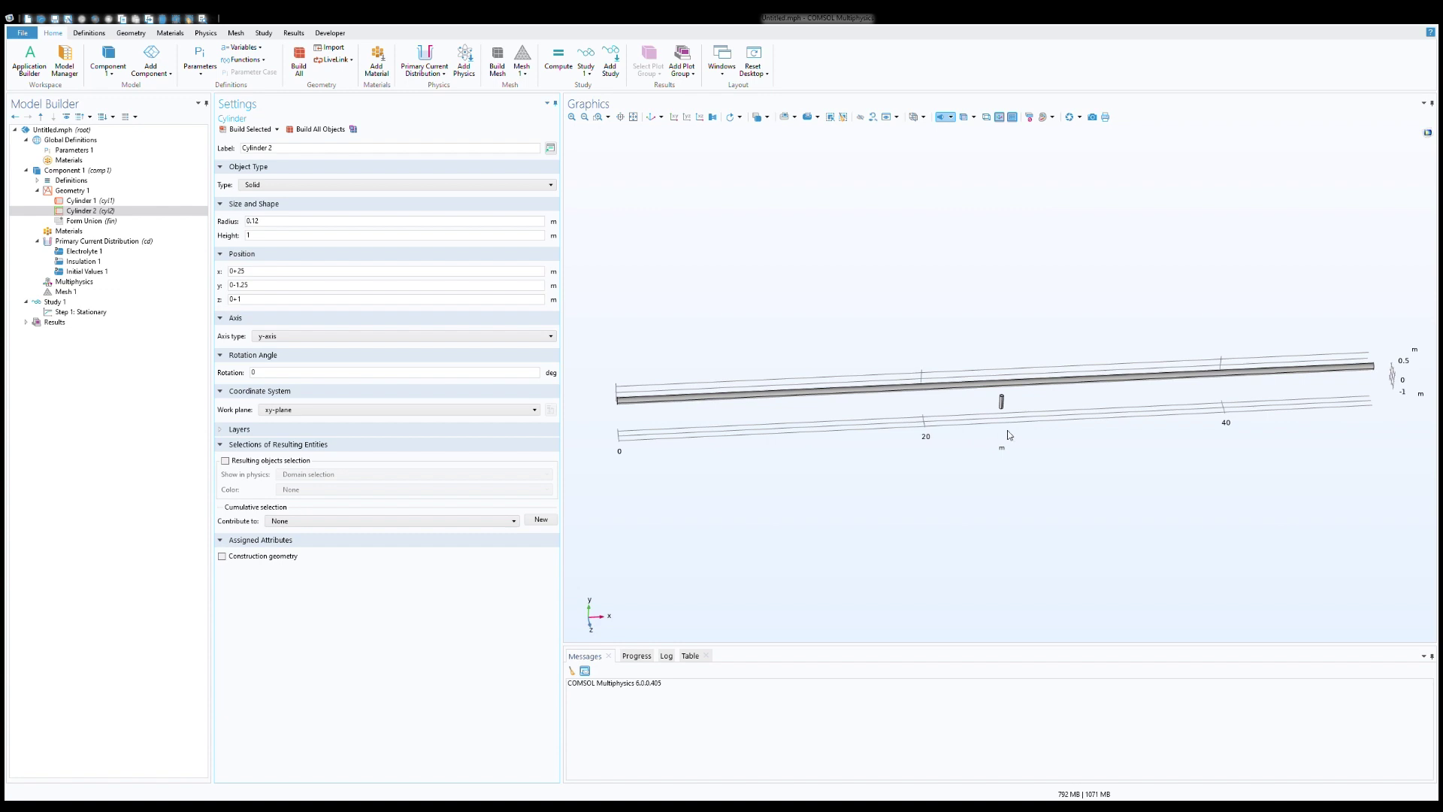
drag(748, 451, 804, 478)
drag(969, 426, 898, 396)
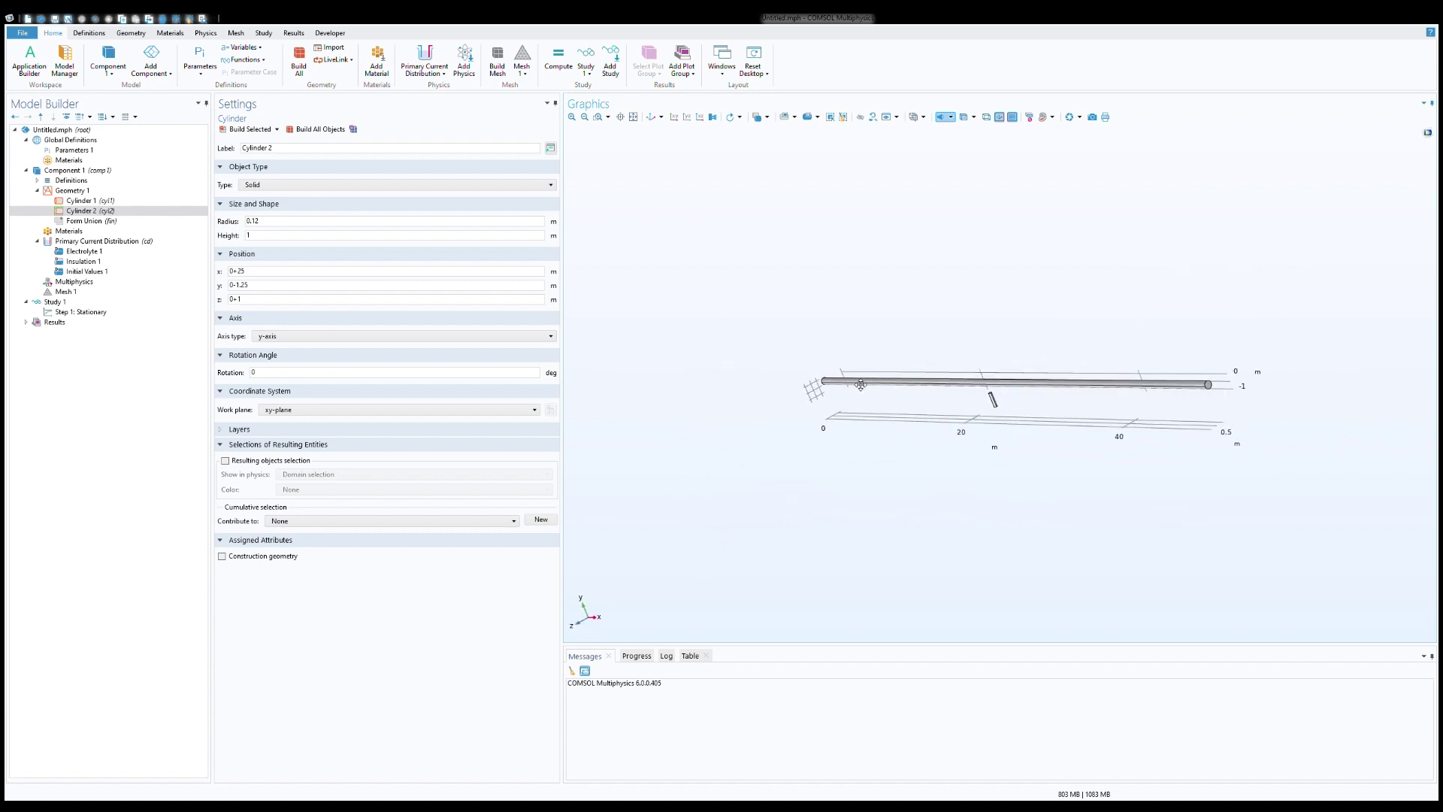
click(675, 118)
click(687, 118)
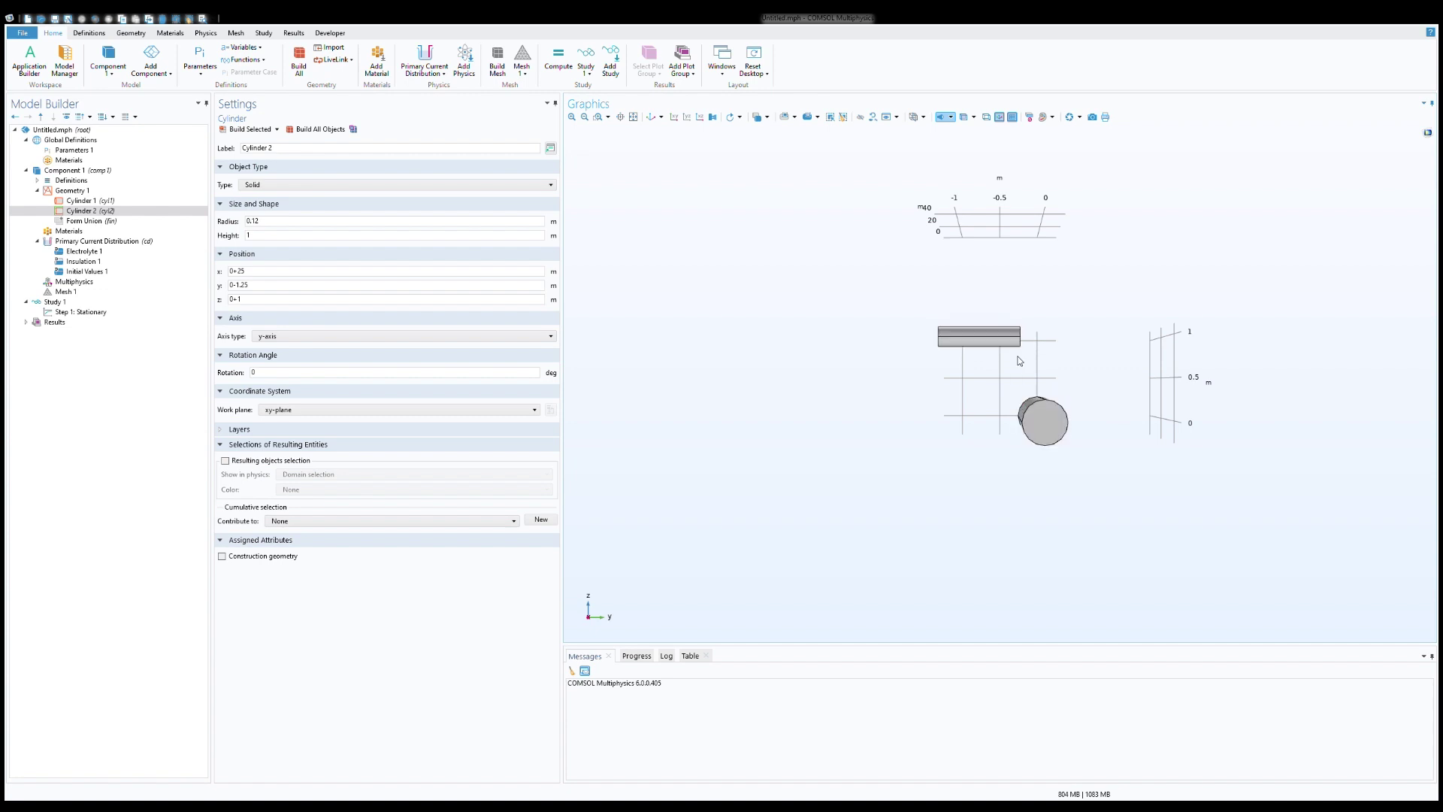
click(700, 119)
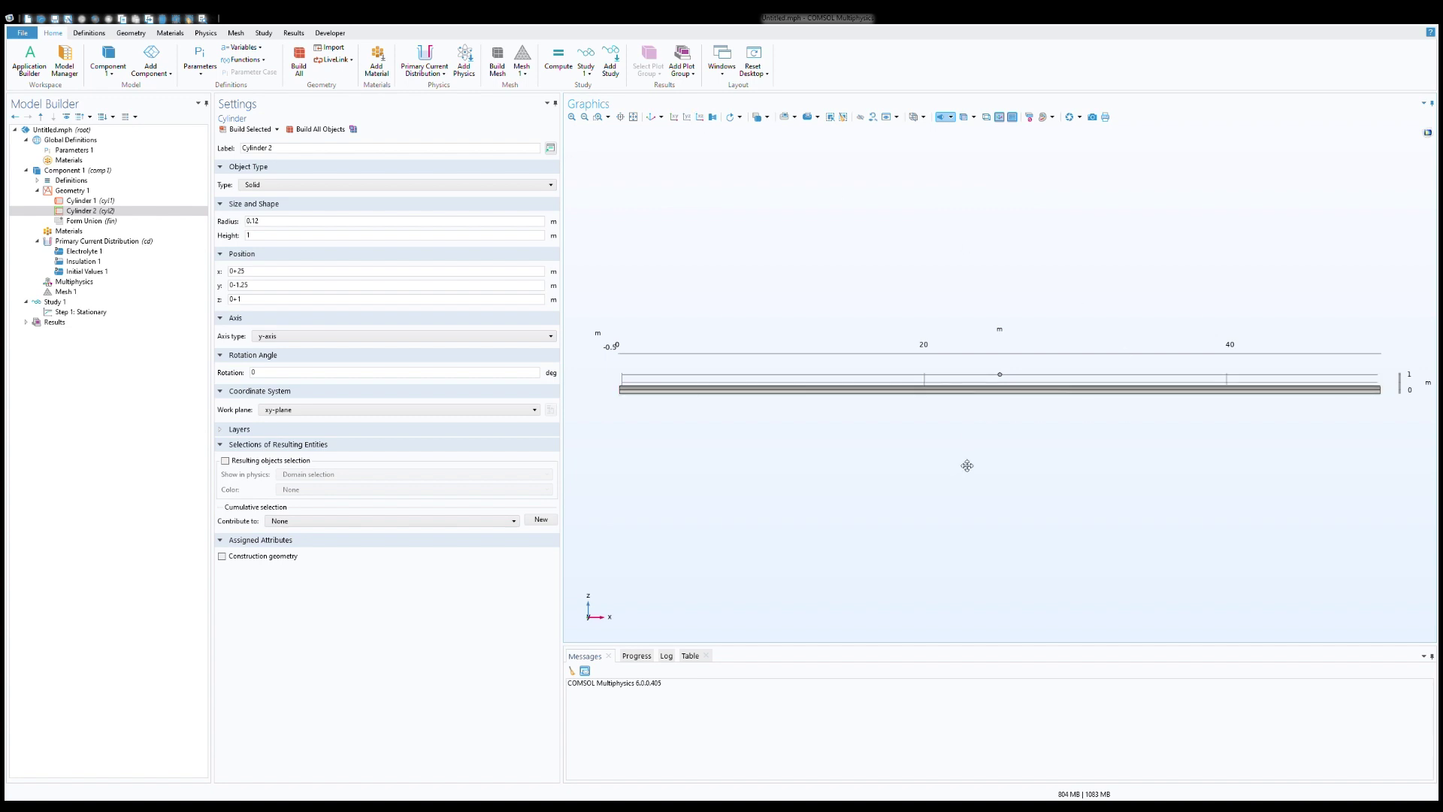
click(675, 118)
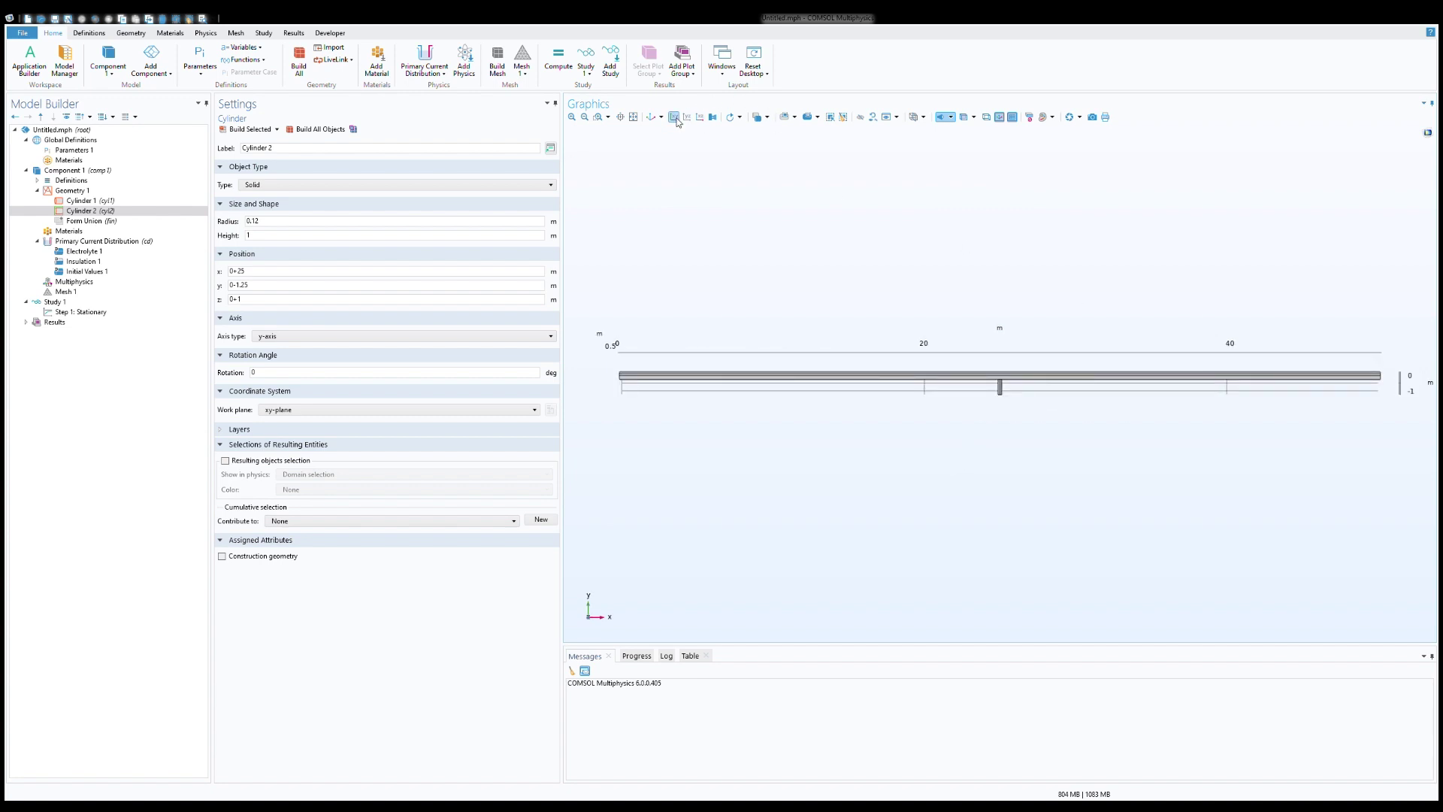
drag(856, 456, 857, 473)
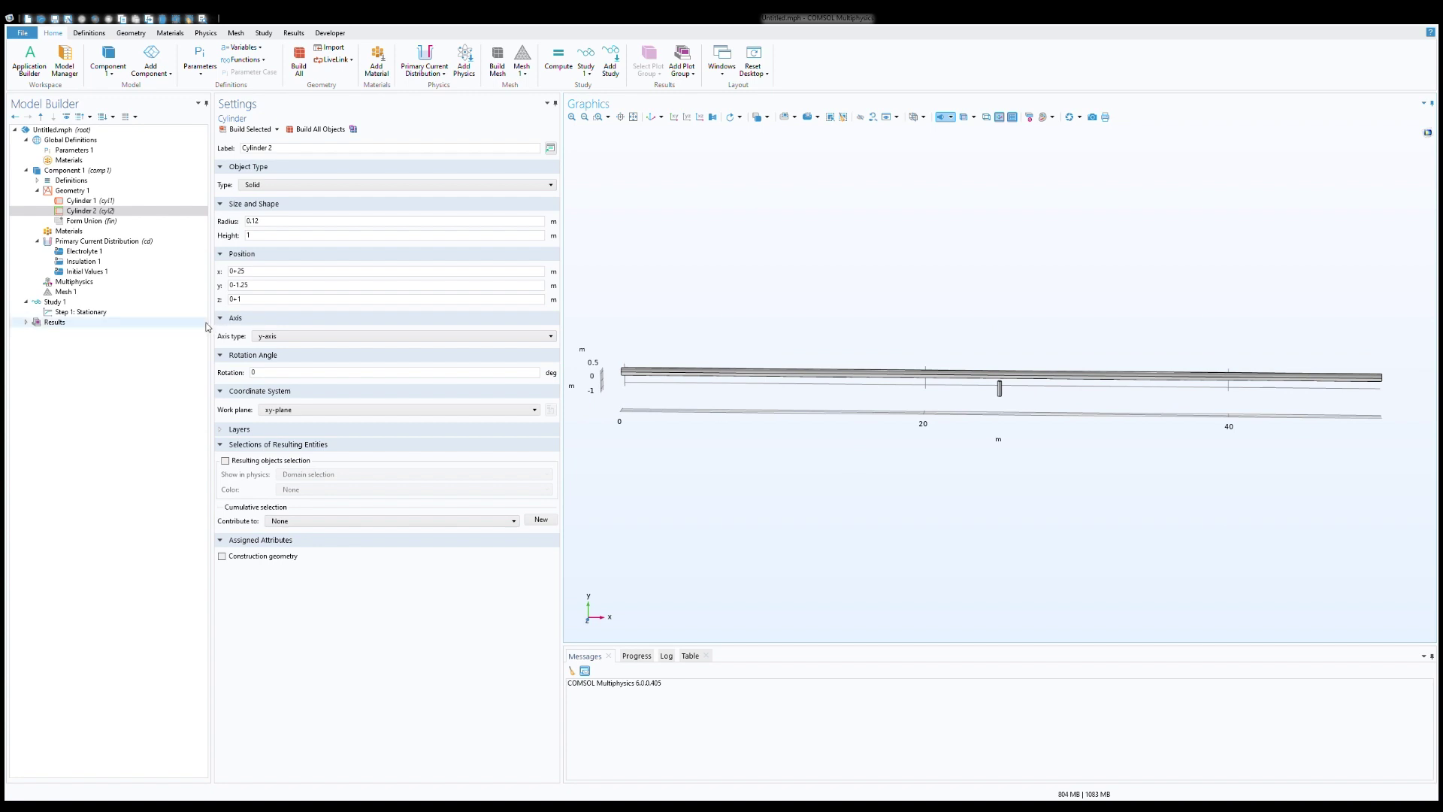
drag(641, 489, 661, 503)
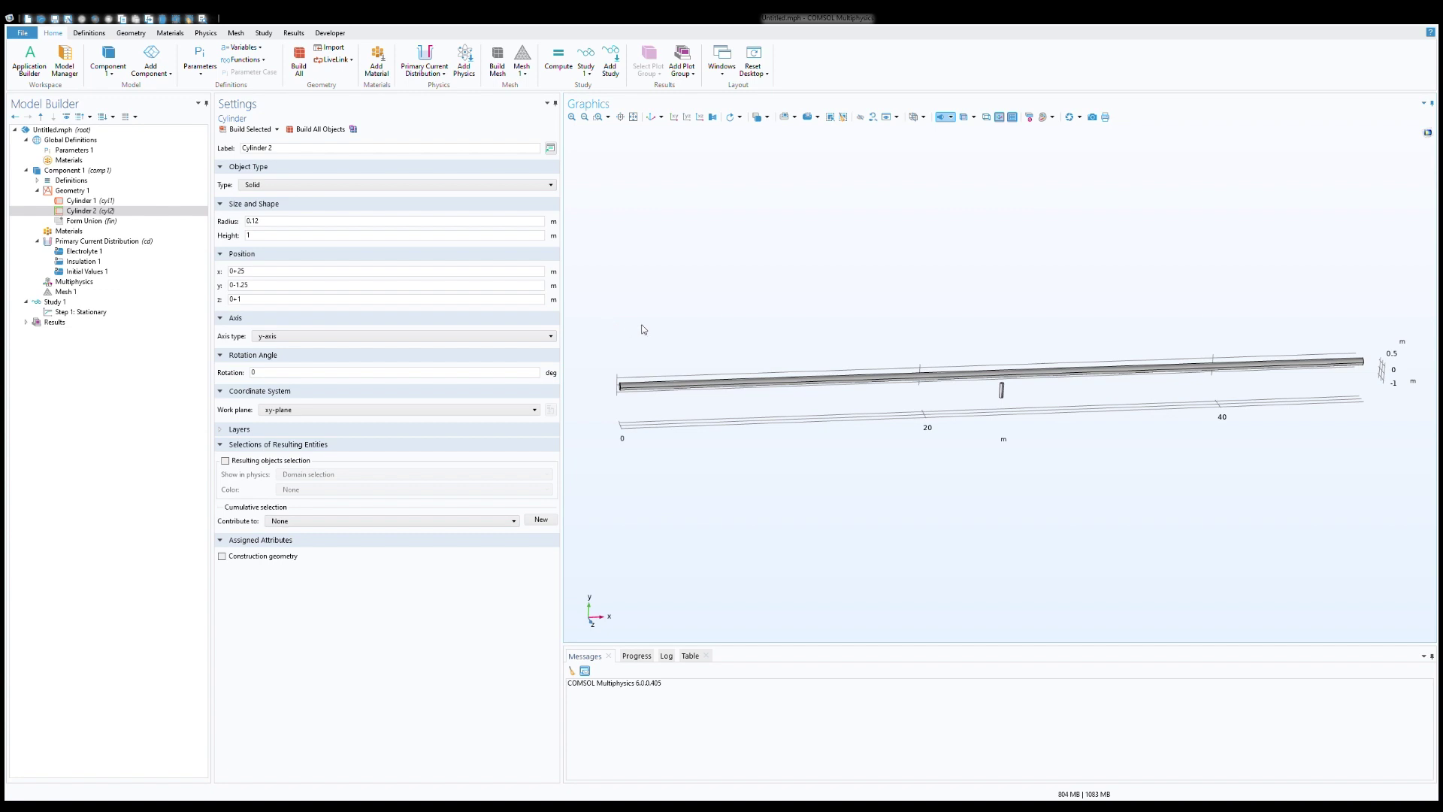
- Add a 70 × 10 × 10 m block positioned by its center at x 0+25
click(72, 191)
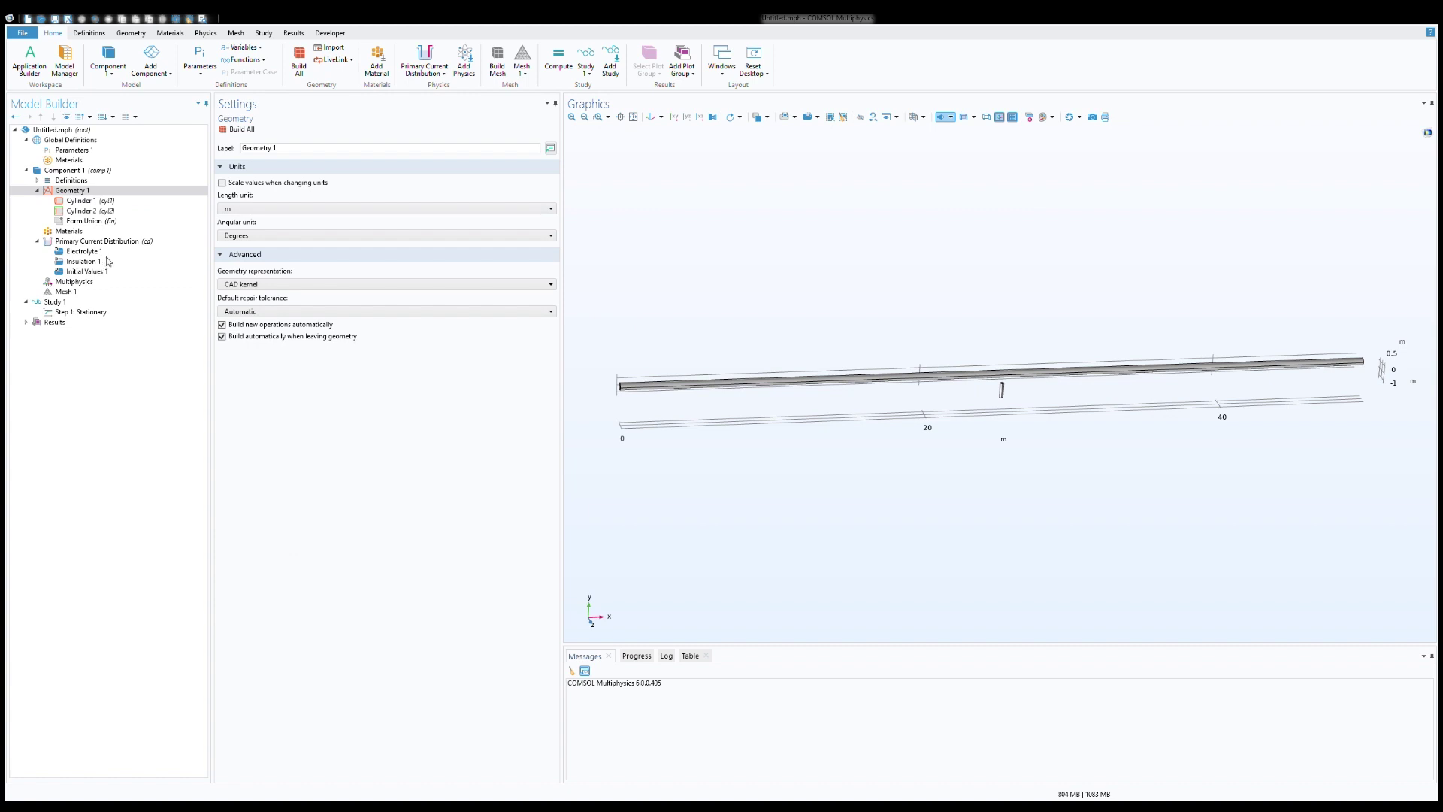
key(ctrl+shift+b)
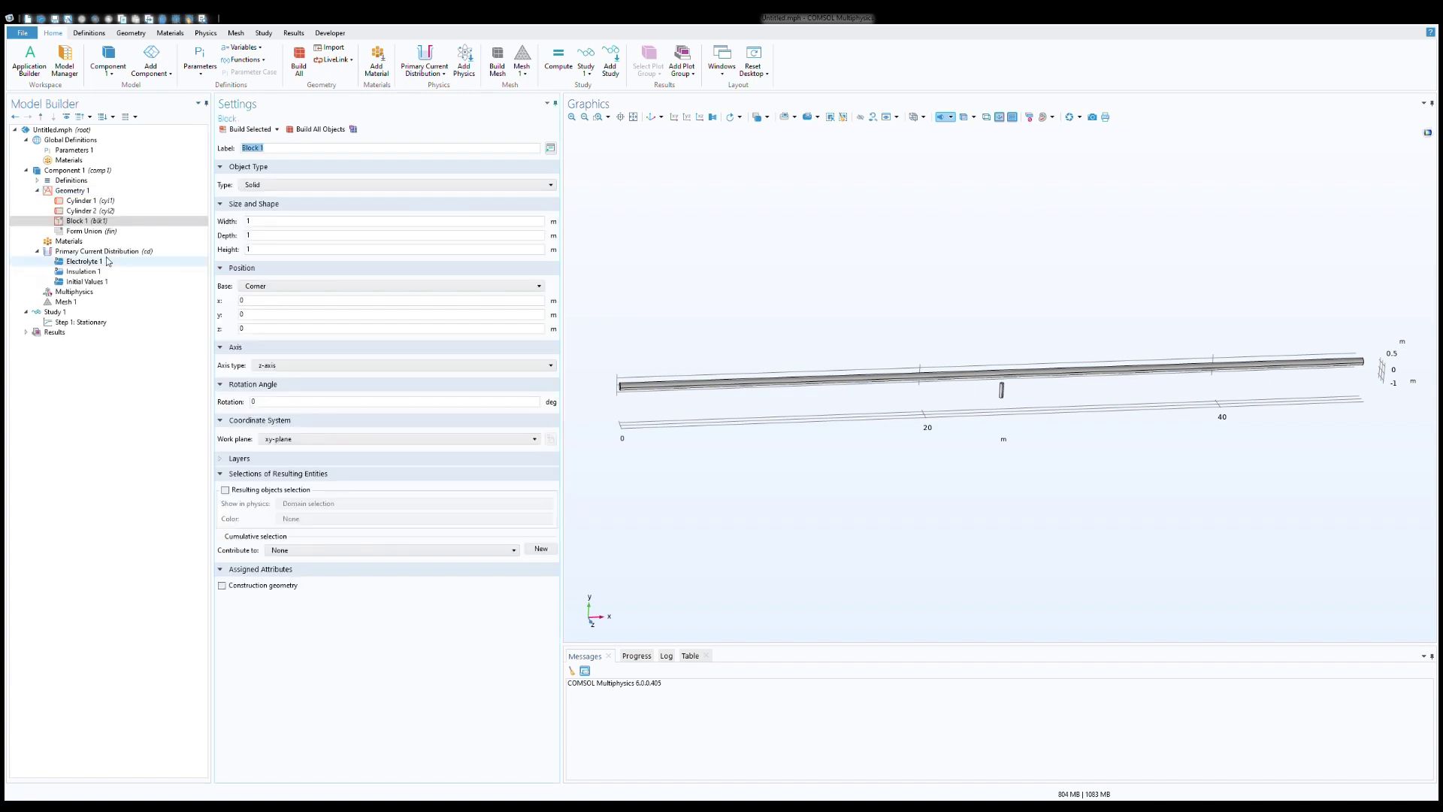
click(273, 224)
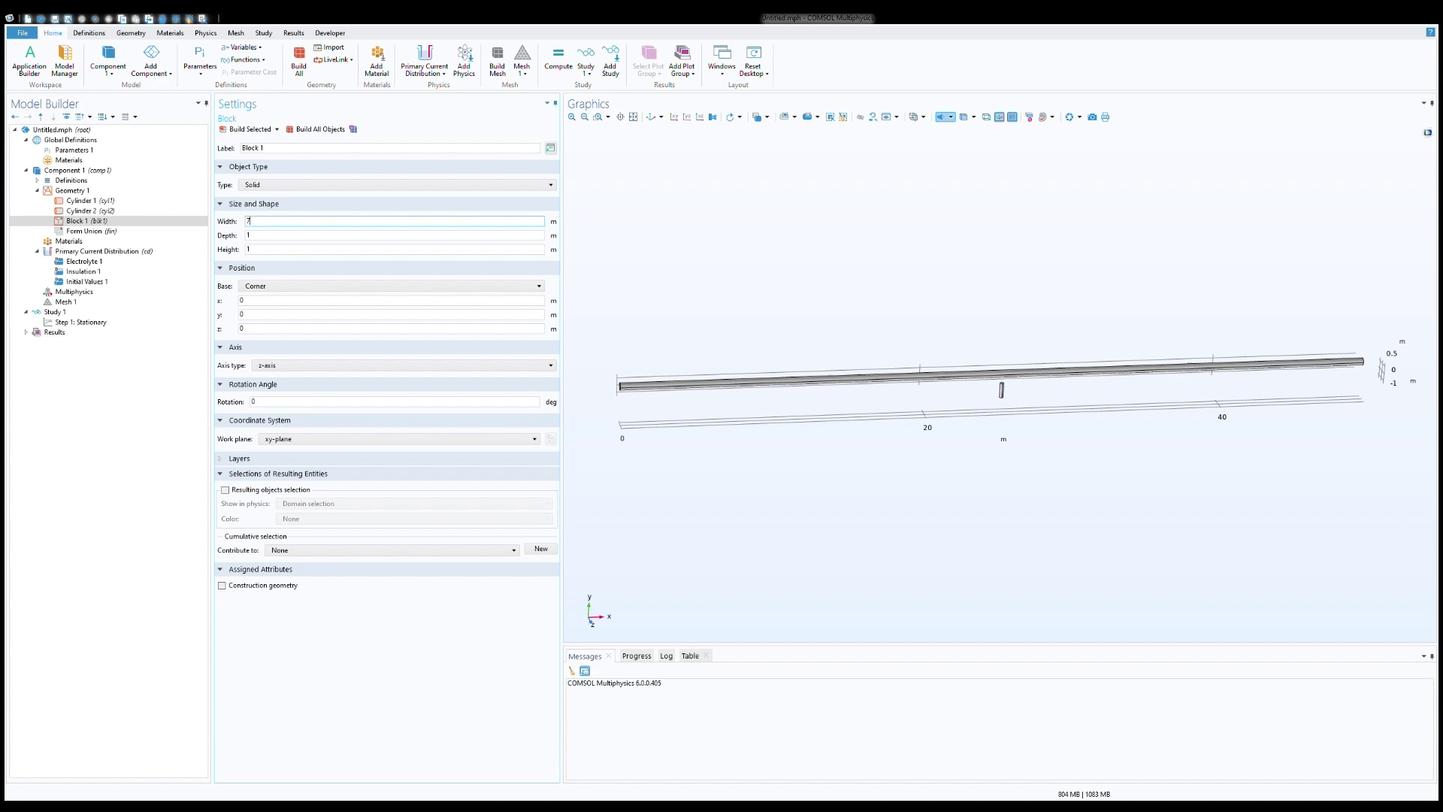
click(270, 238)
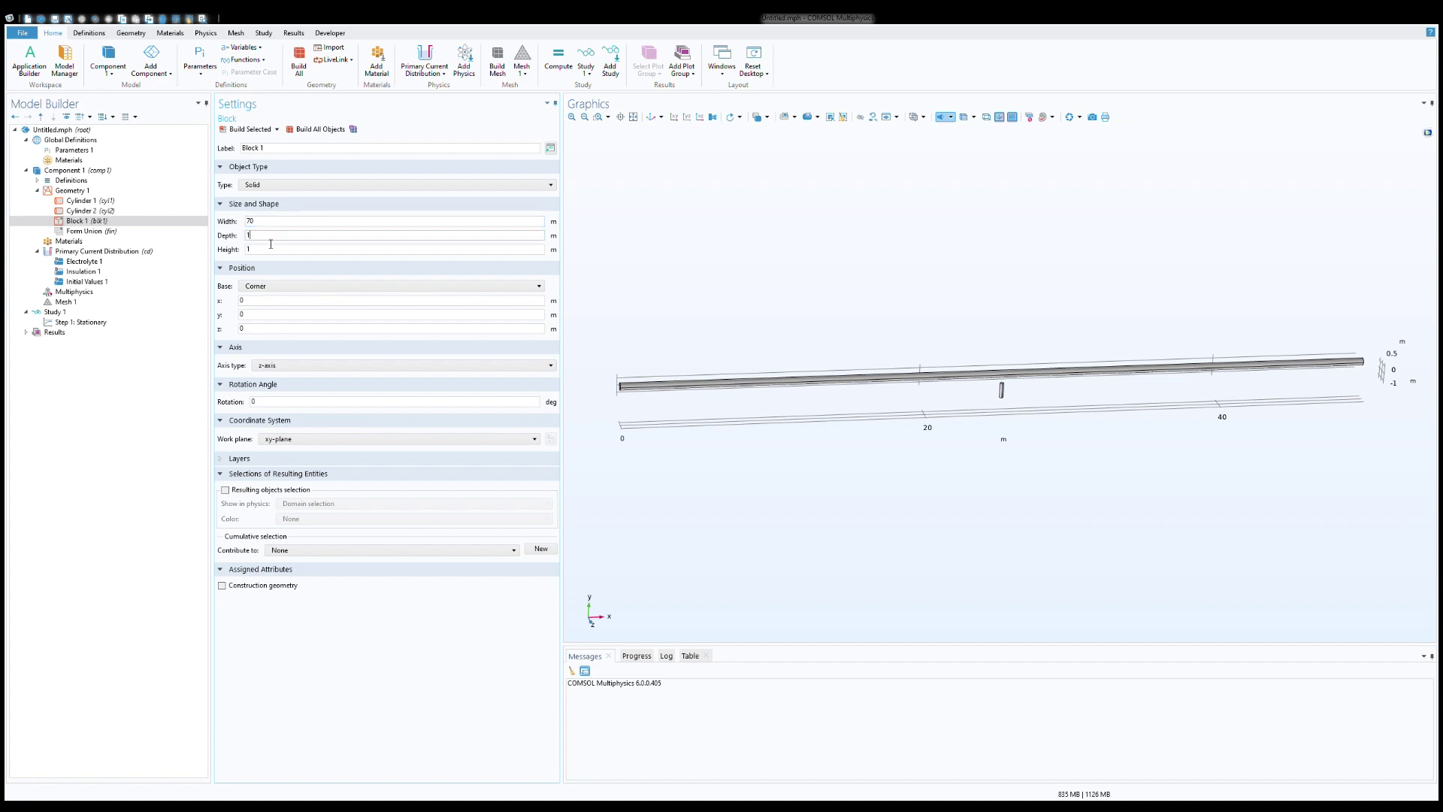
text(0)
click(246, 251)
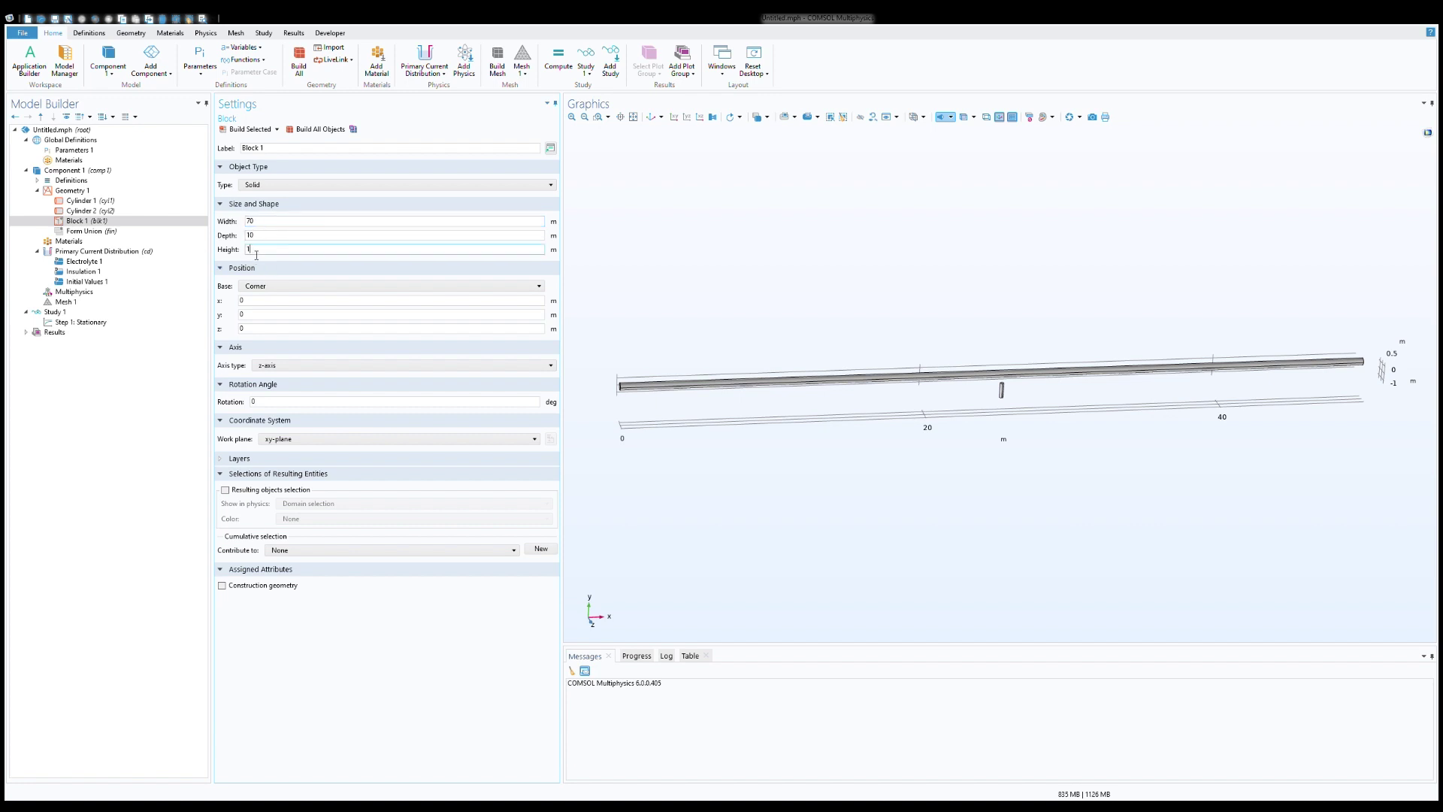
text(0)
click(259, 286)
click(254, 305)
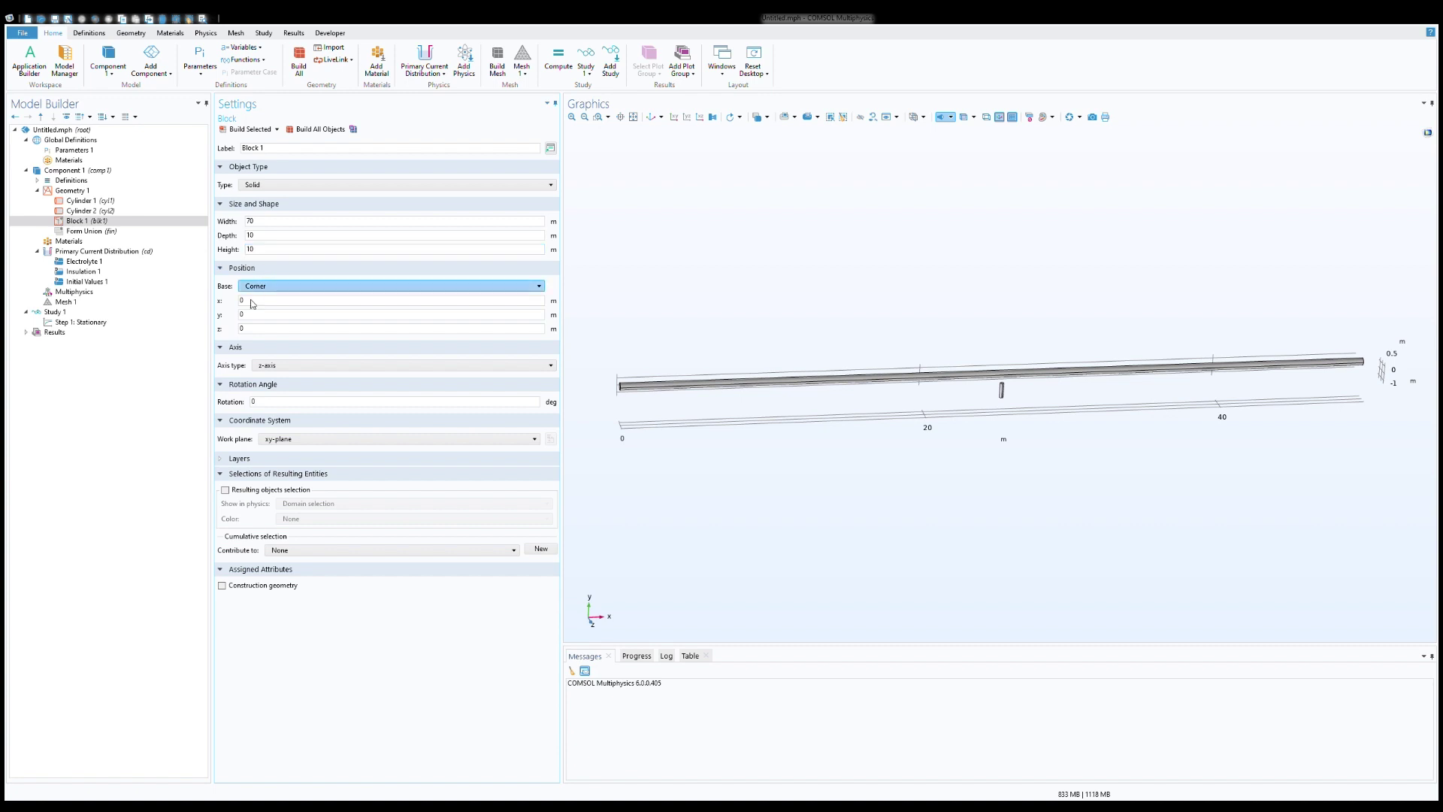
click(256, 304)
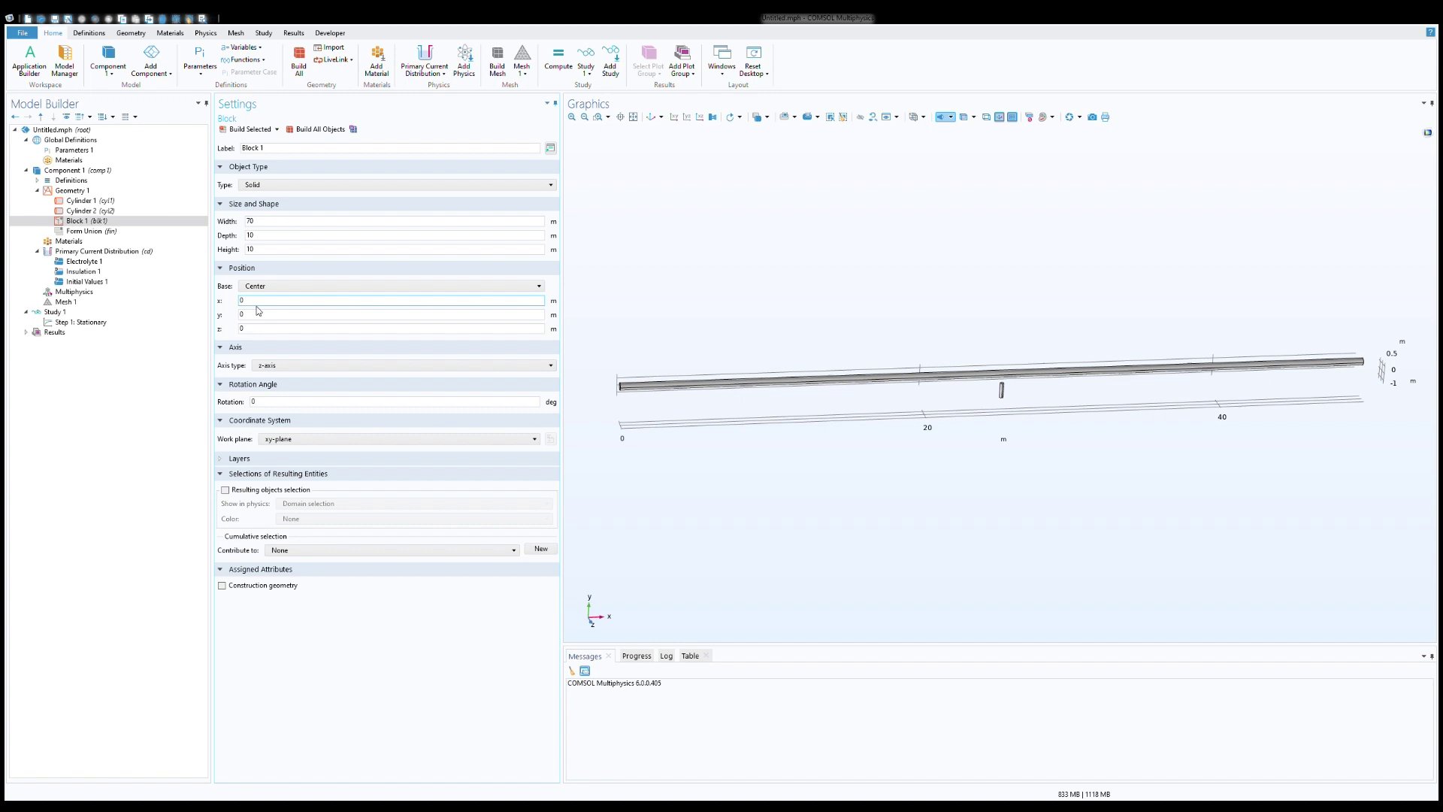
text(+25)
- Build the block, zoom out, and show it in wireframe to see the enclosed pipe and anode
click(232, 129)
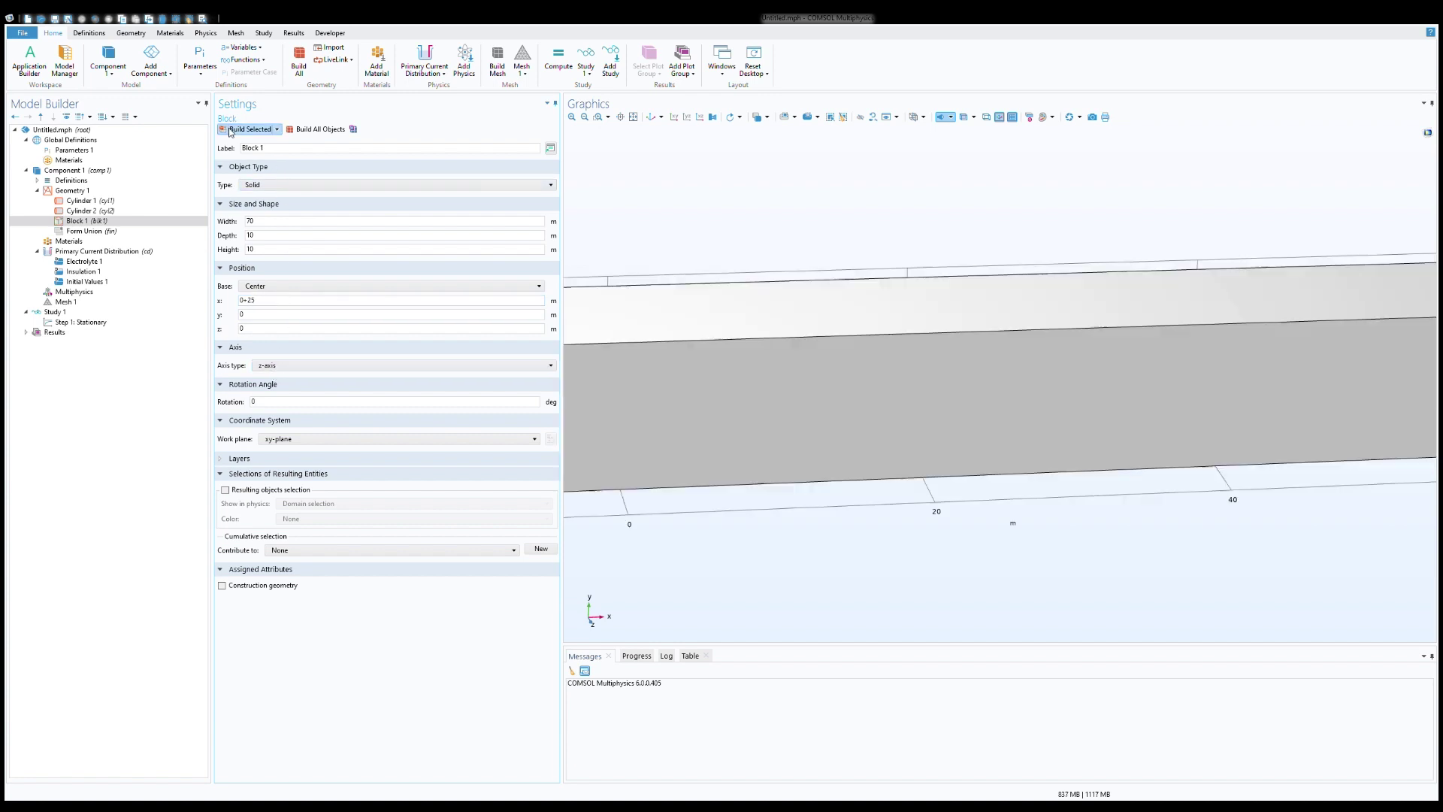
click(584, 116)
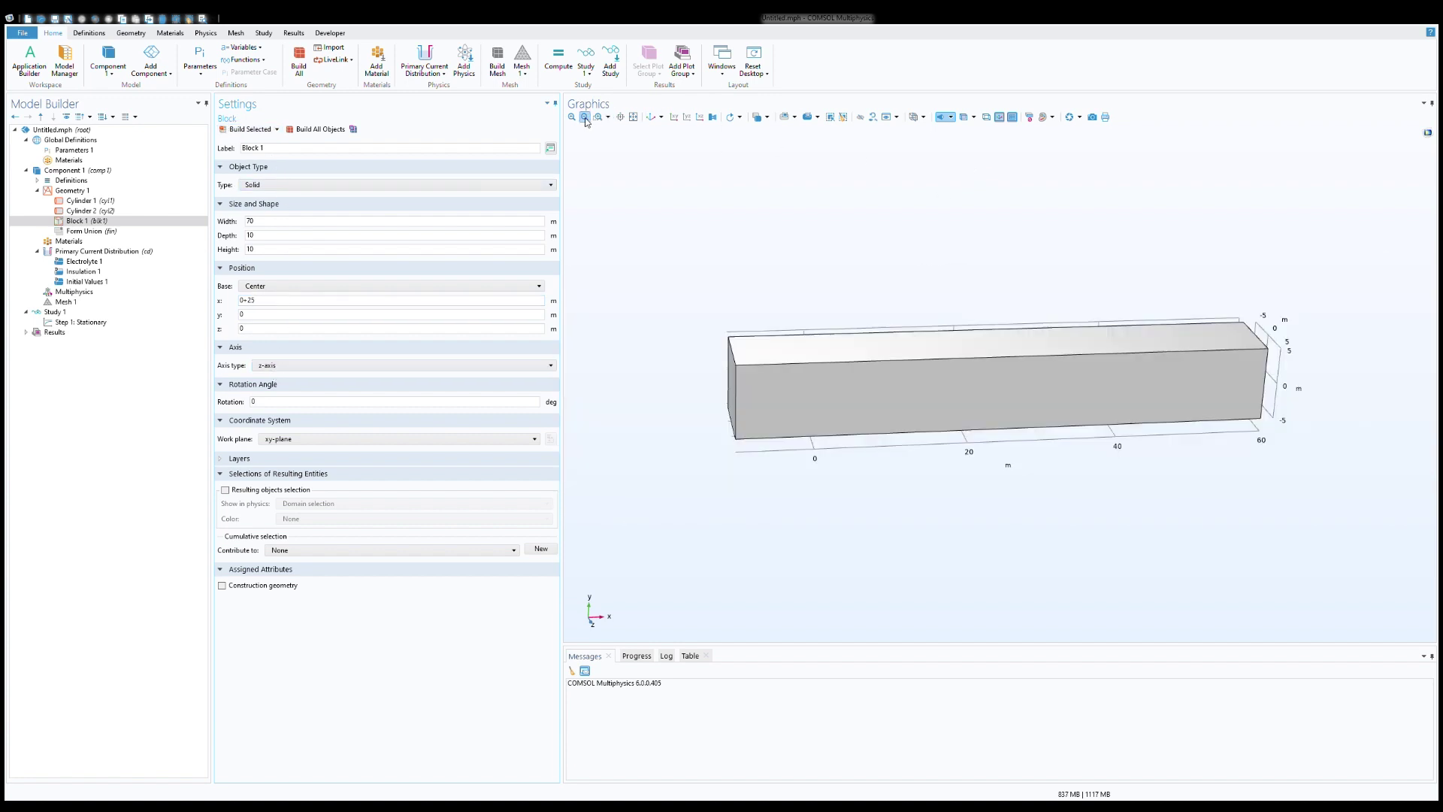
click(985, 117)
drag(895, 511, 889, 479)
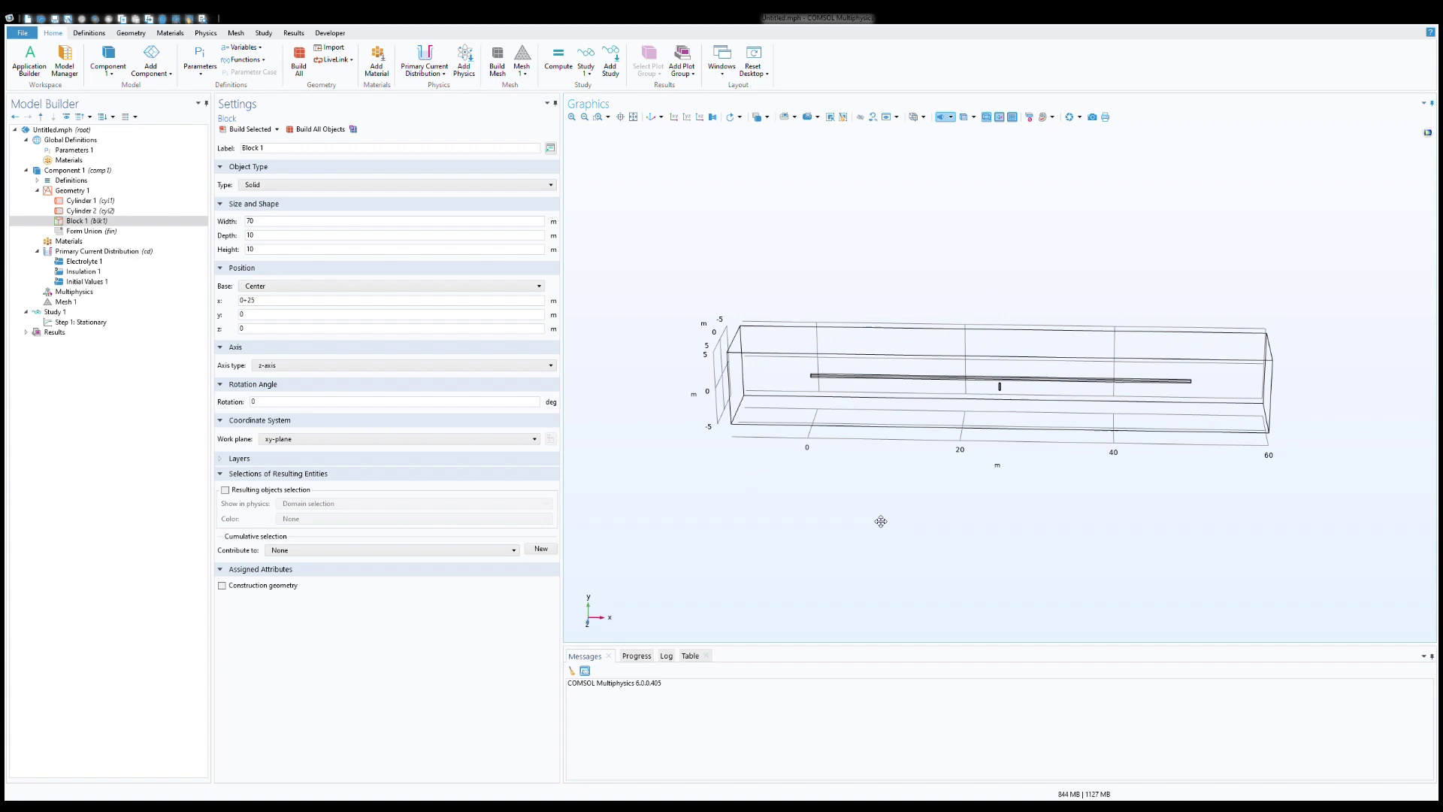
drag(881, 520, 921, 530)
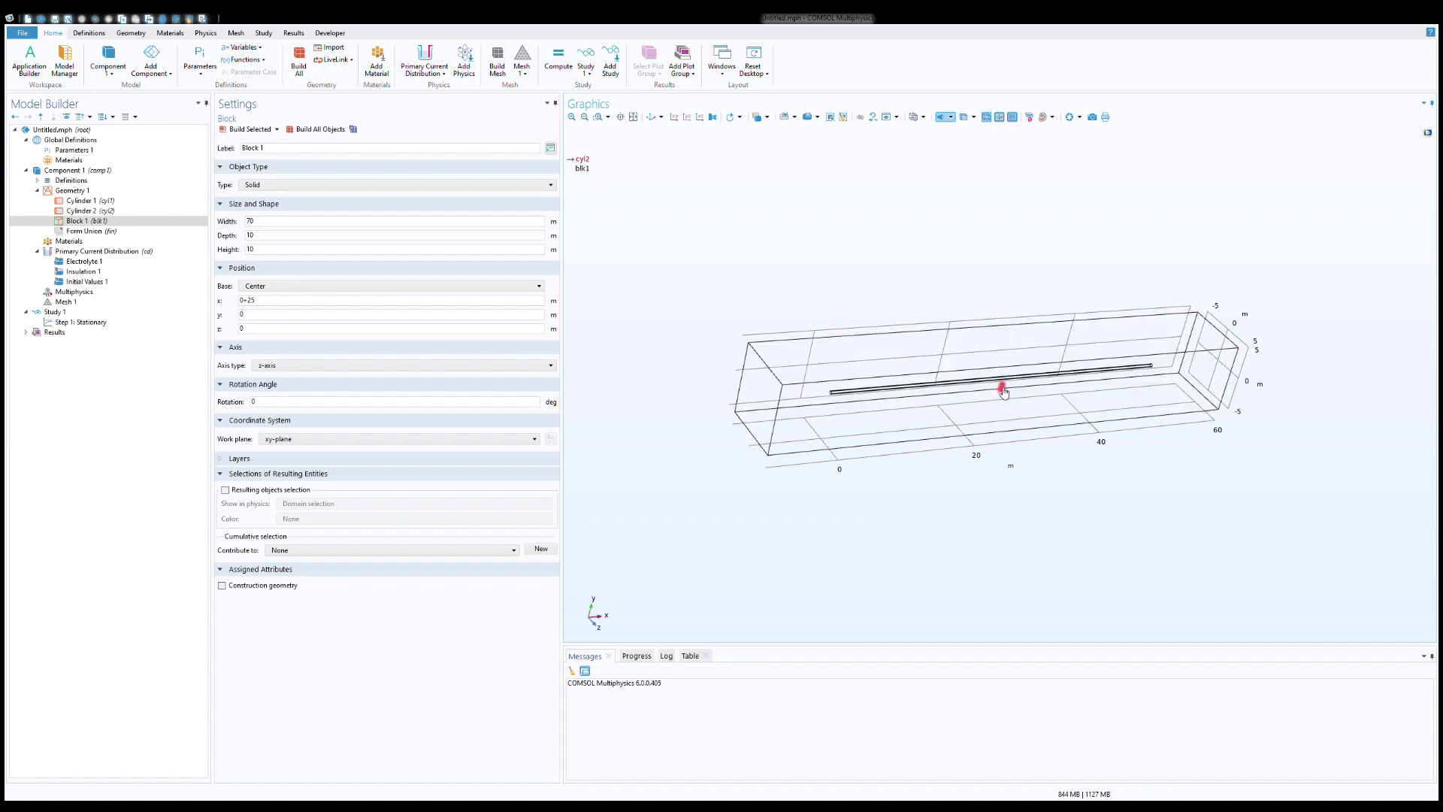
drag(957, 499, 944, 506)
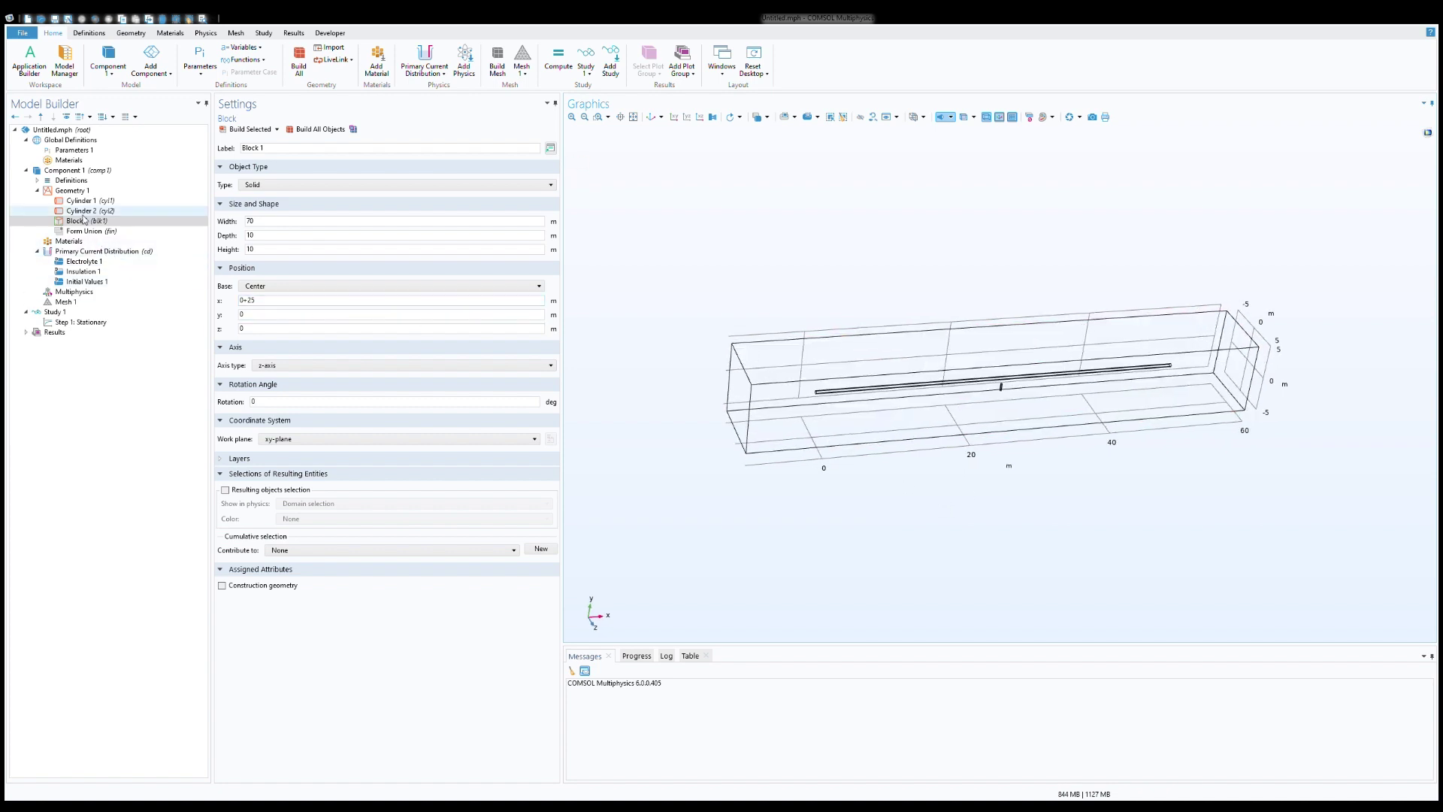
drag(848, 479, 789, 489)
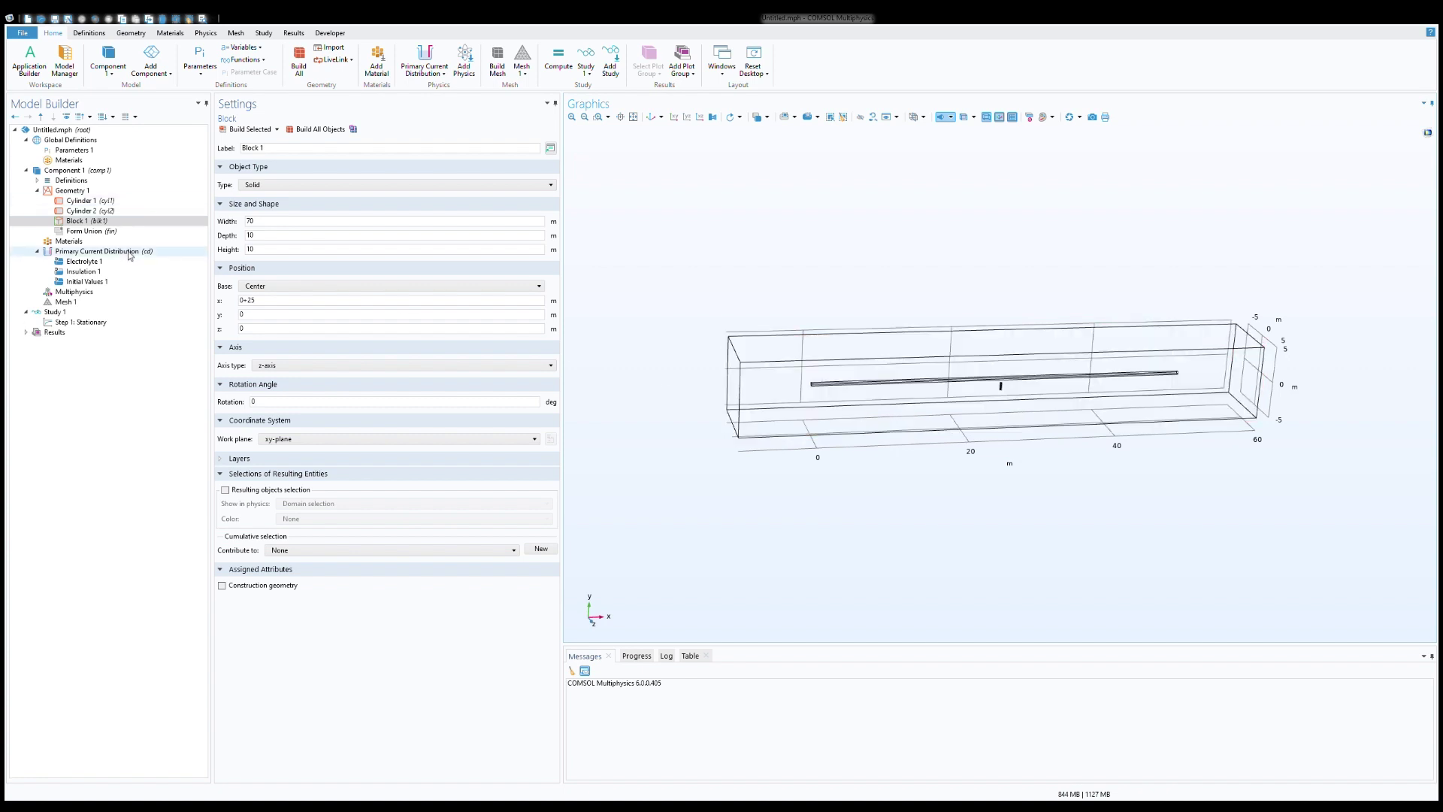
- Build Work Plane 1 as a yz-plane at x-coordinate 0+20
click(75, 190)
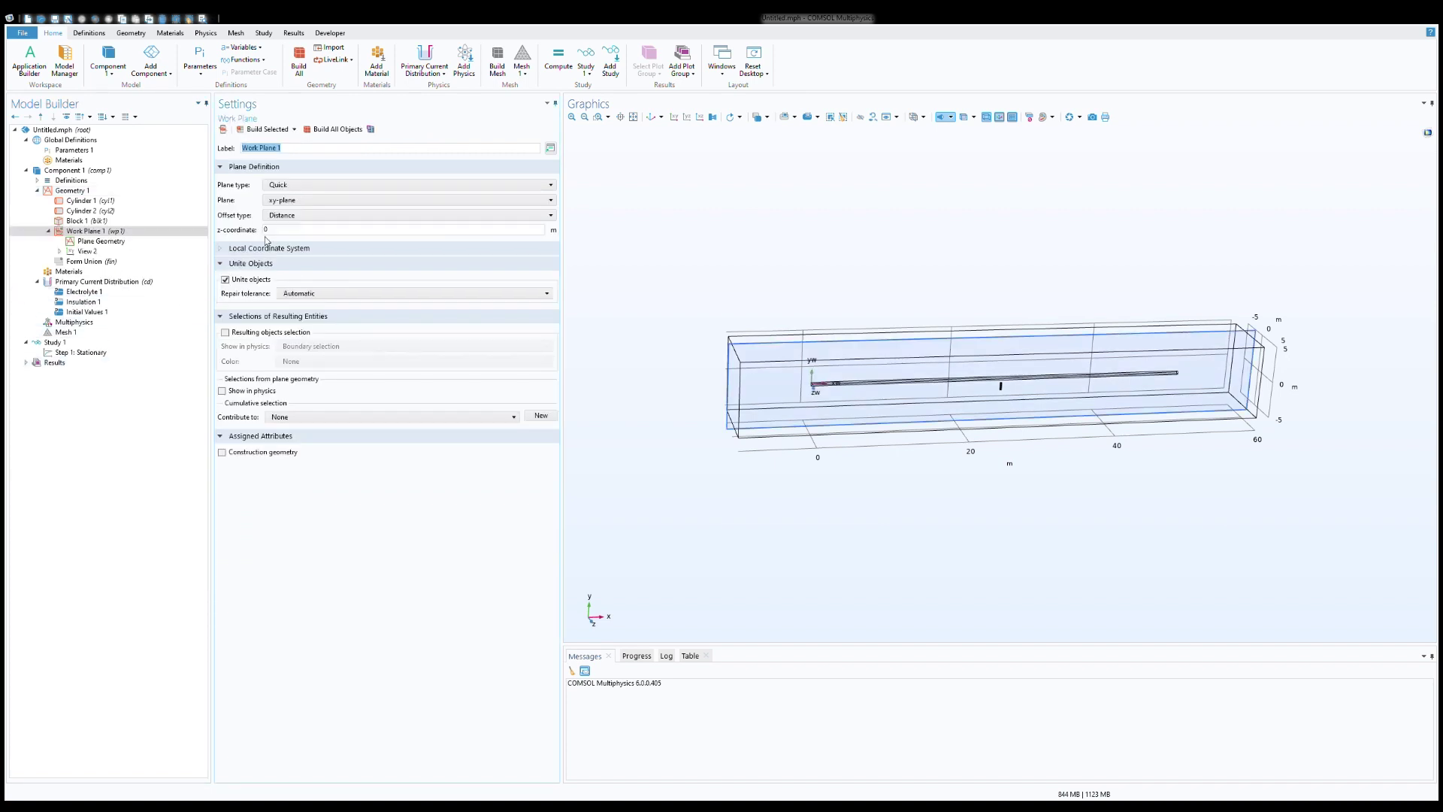
click(297, 200)
click(297, 214)
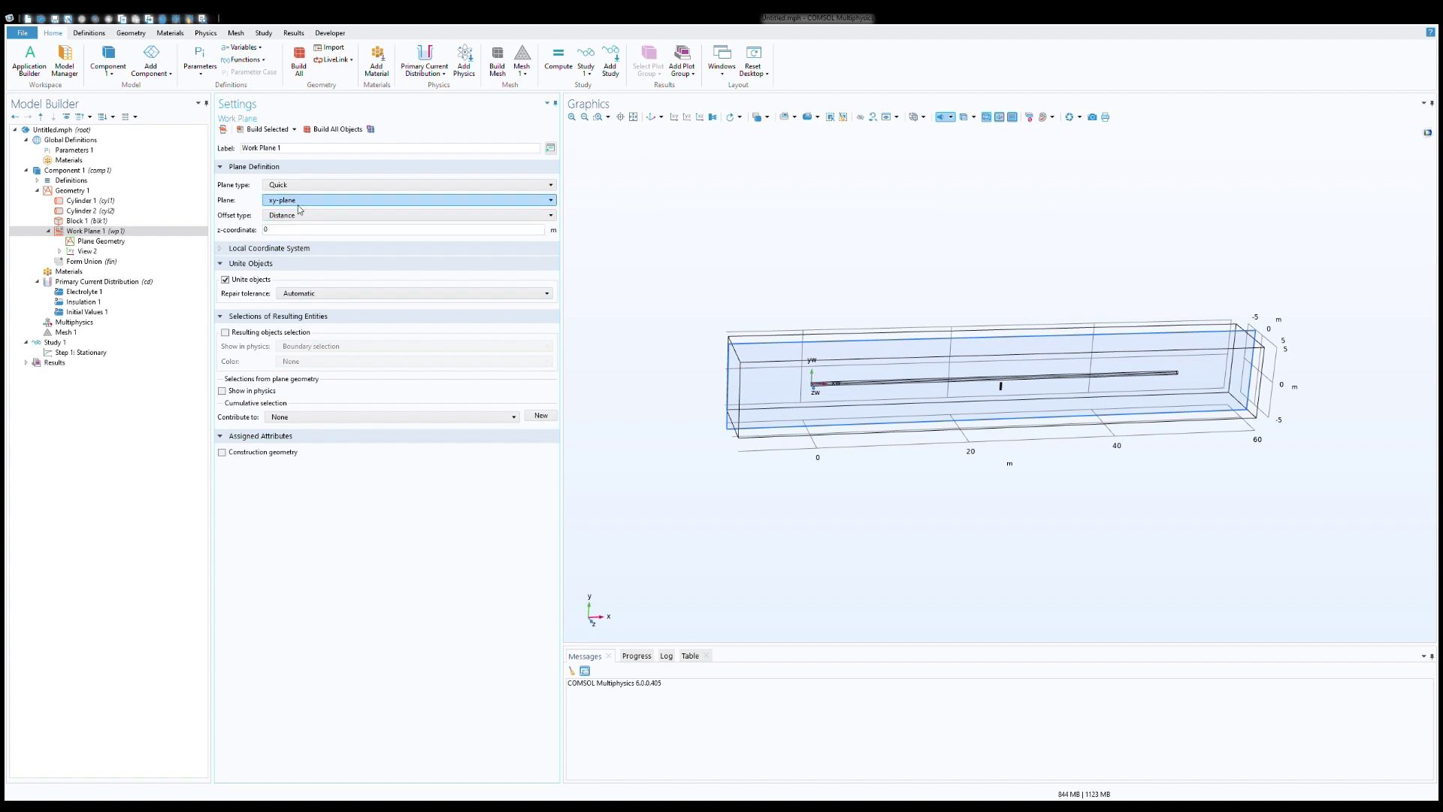
key(Down)
click(291, 232)
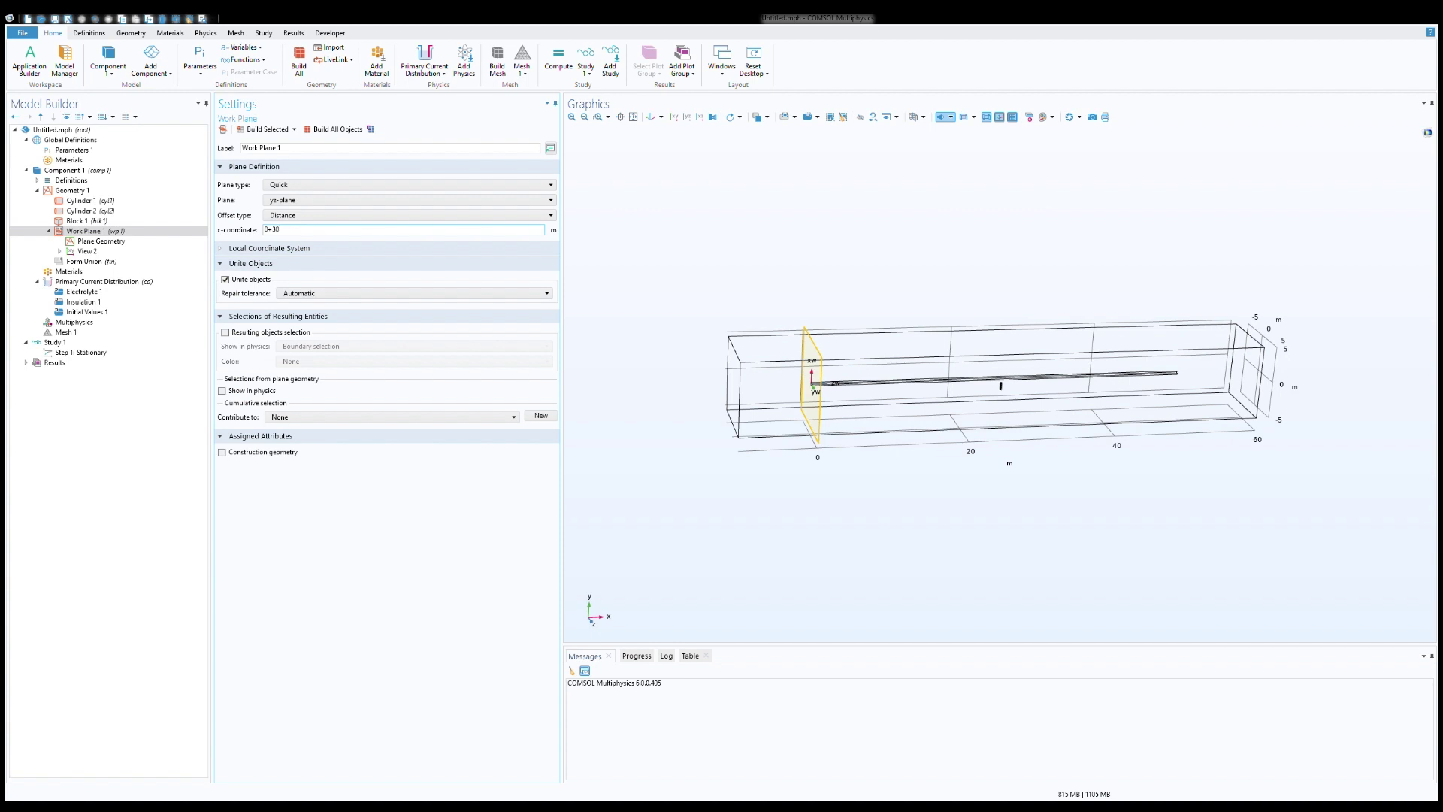
key(BackSpace)
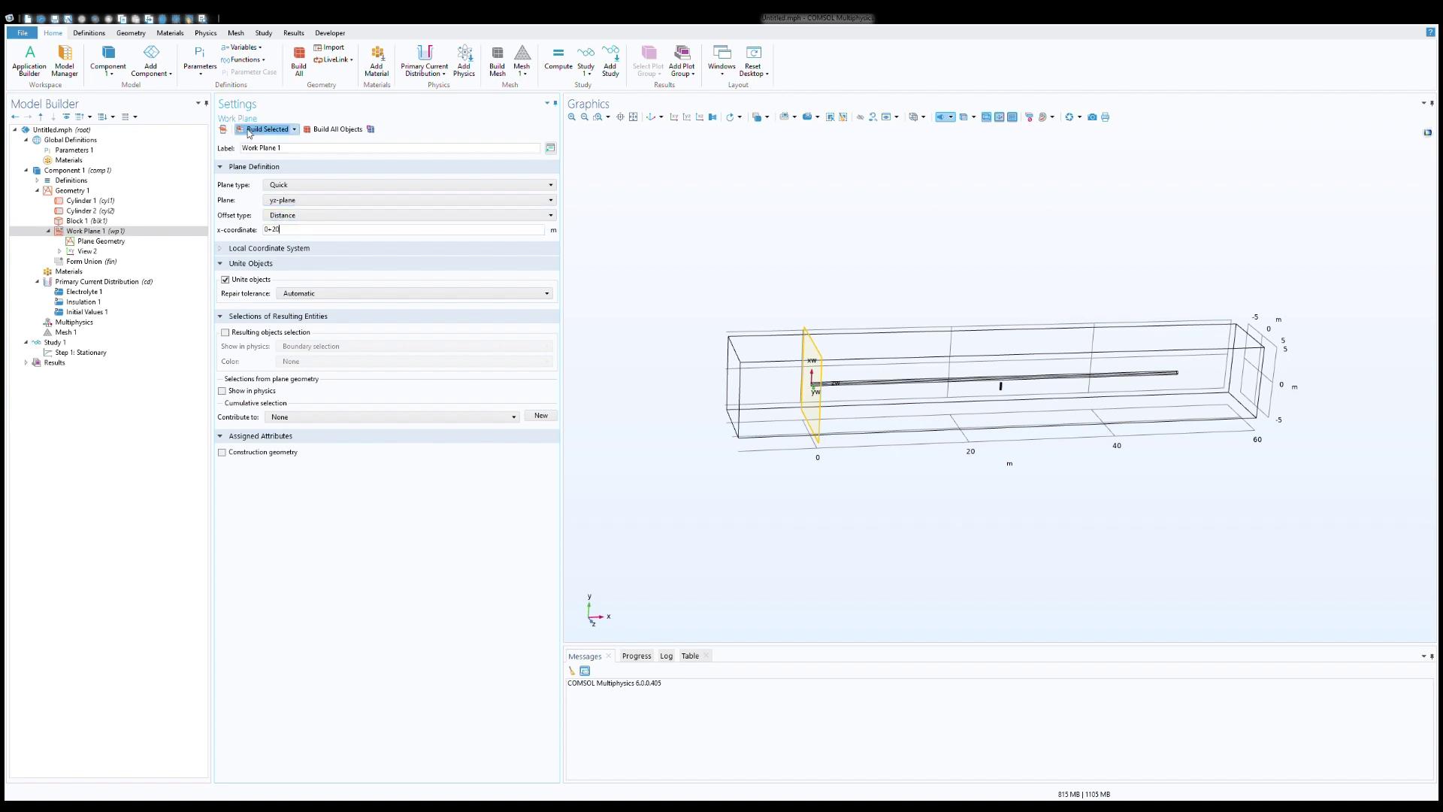
click(248, 133)
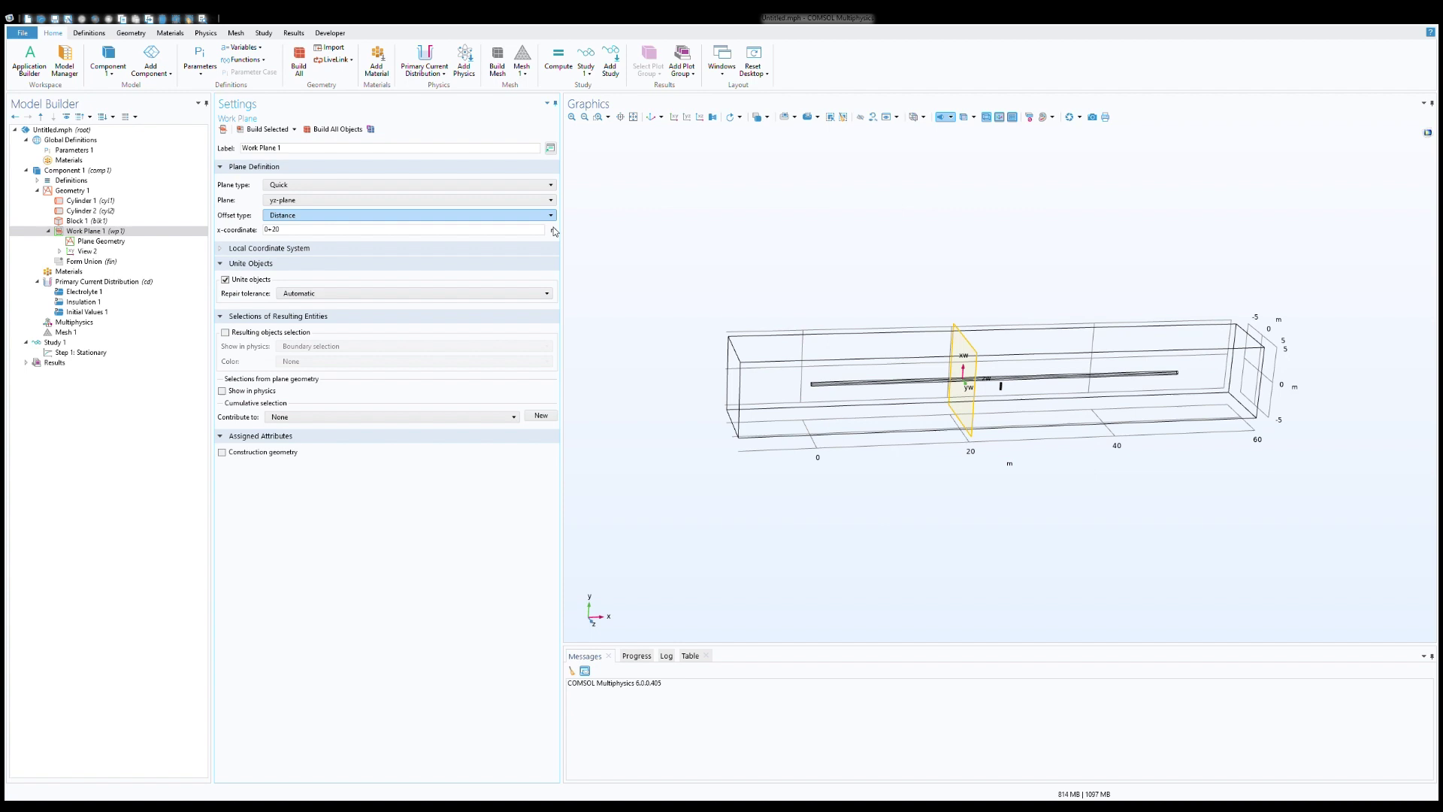
- Partition block blk1 with work plane wp1 and build the partition
click(77, 192)
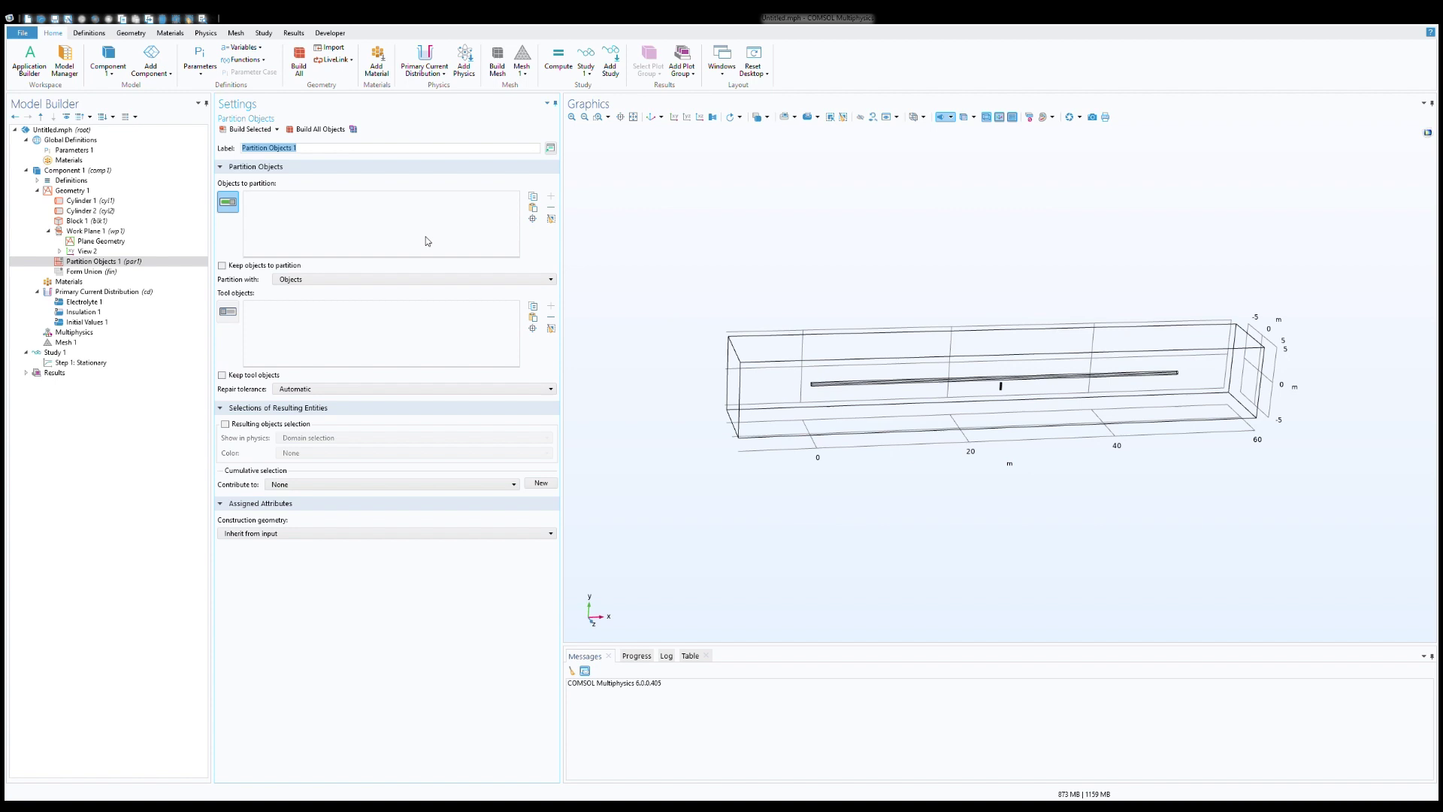
click(750, 408)
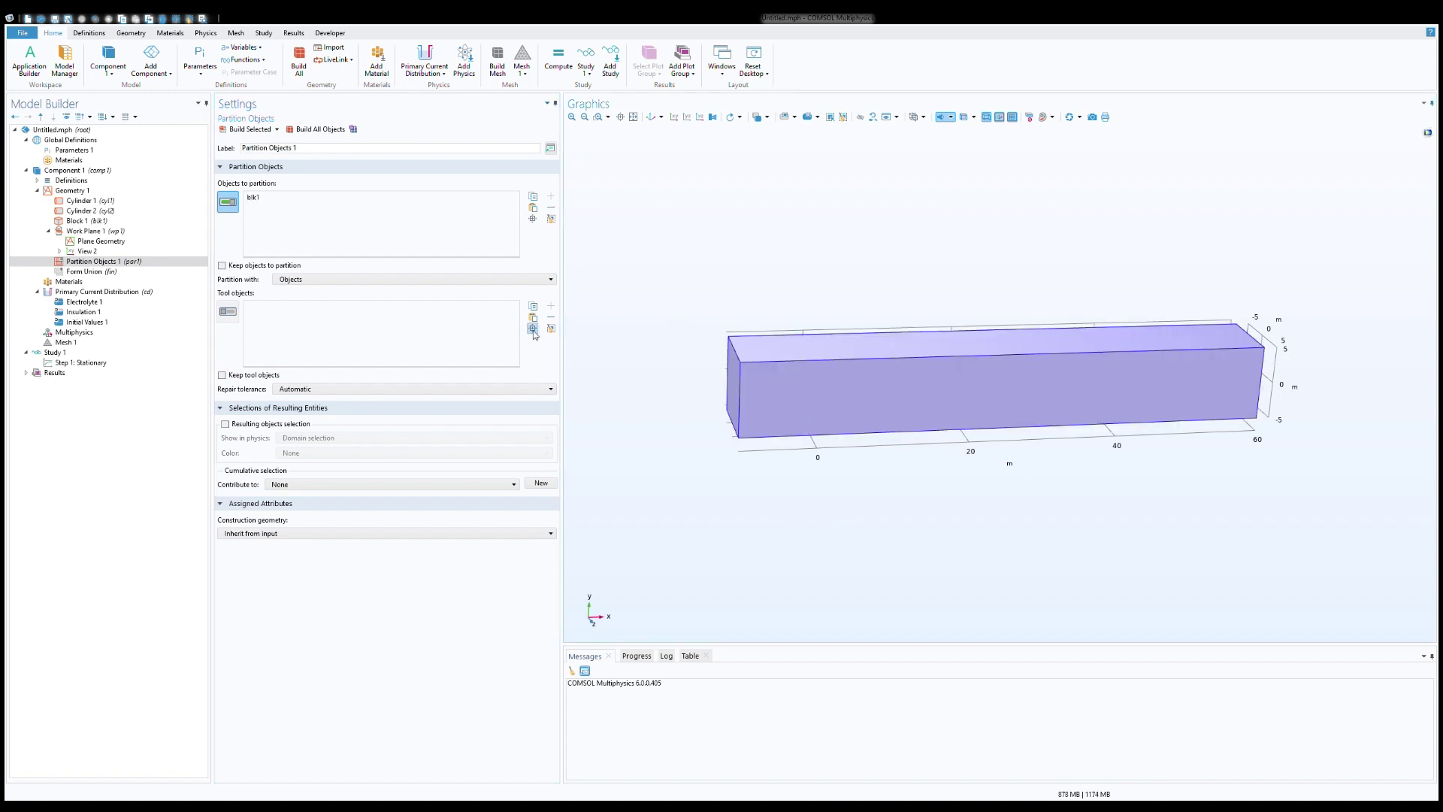
click(493, 279)
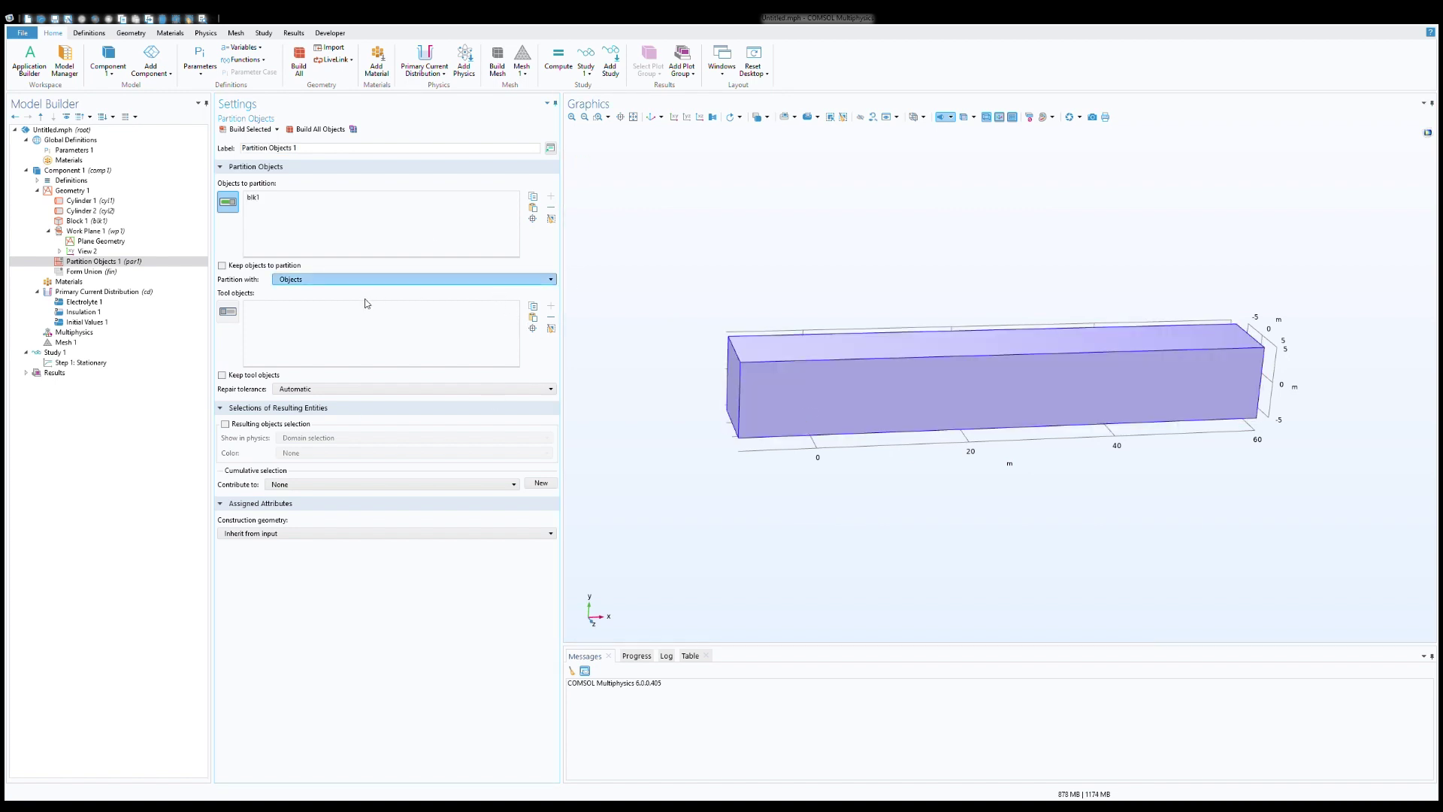
click(367, 299)
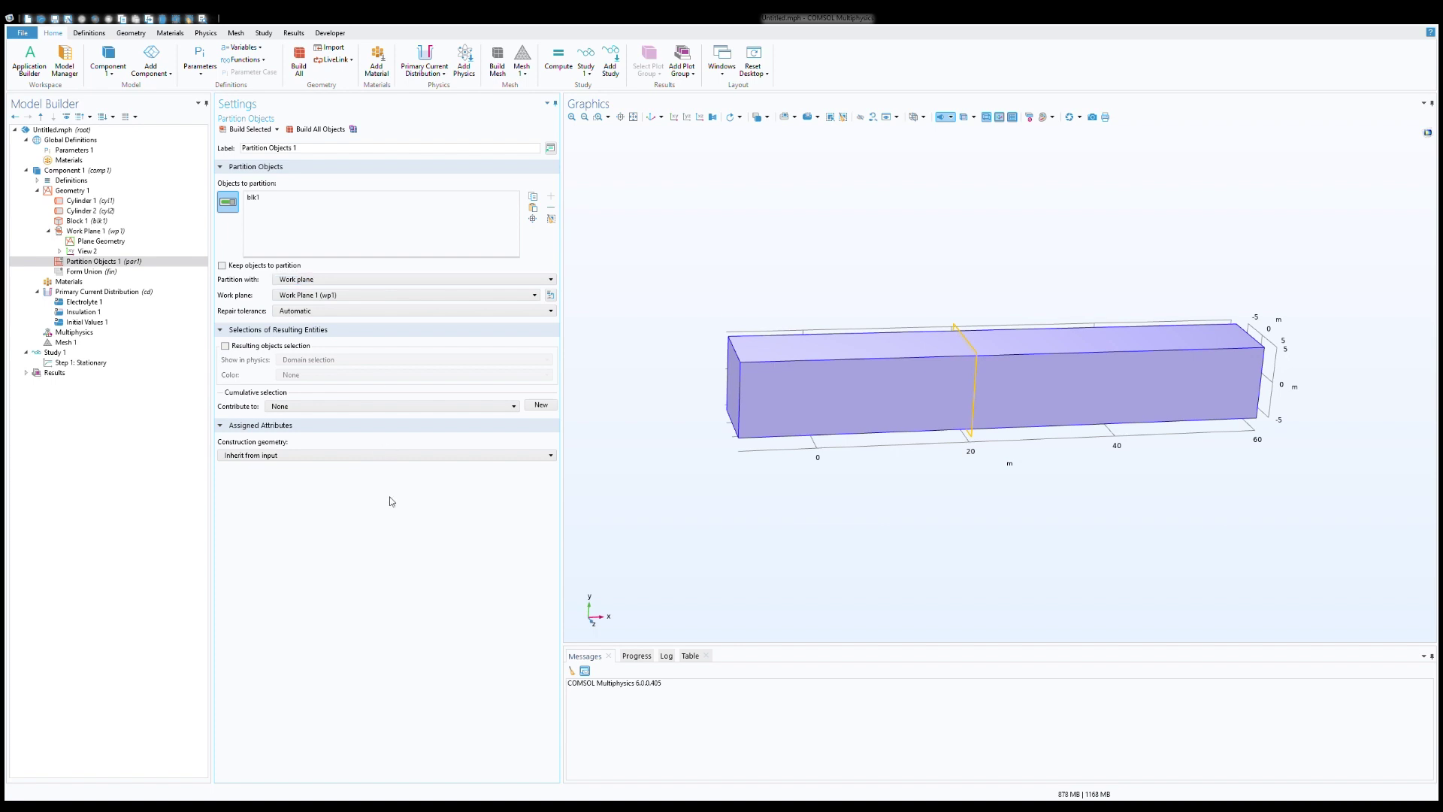
click(248, 129)
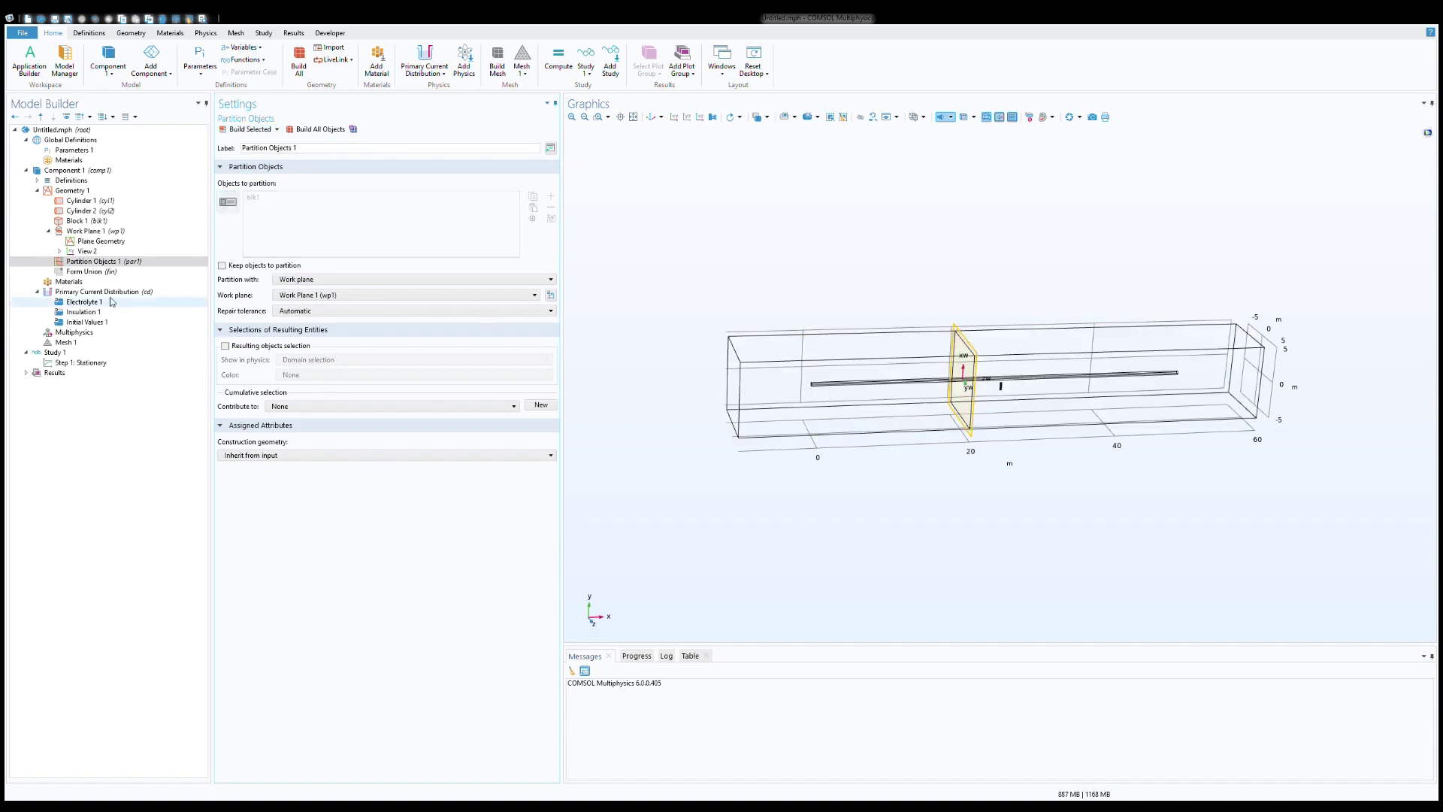
click(70, 193)
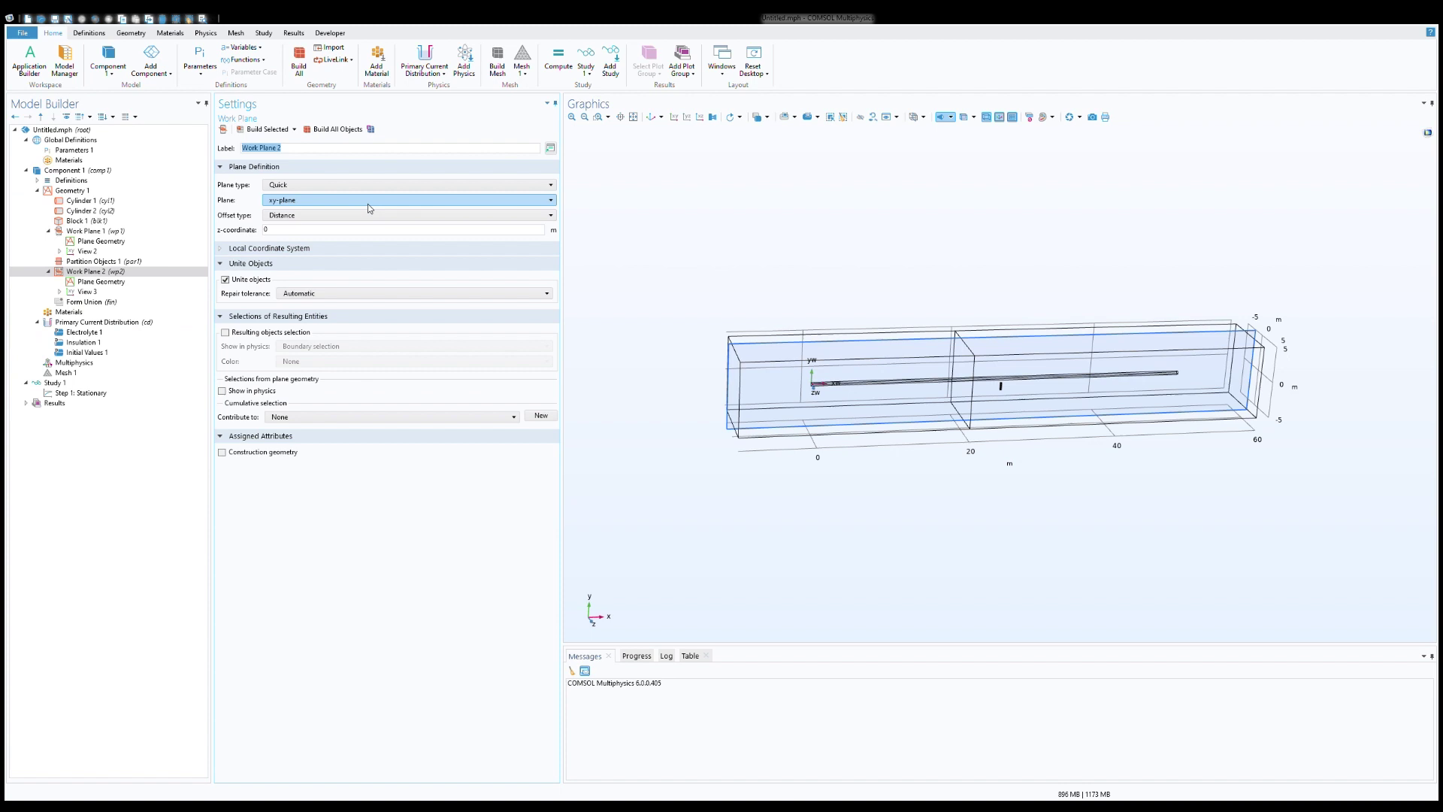
- Build Work Plane 2 as a yz-plane at x-coordinate 0+30
click(369, 200)
click(352, 224)
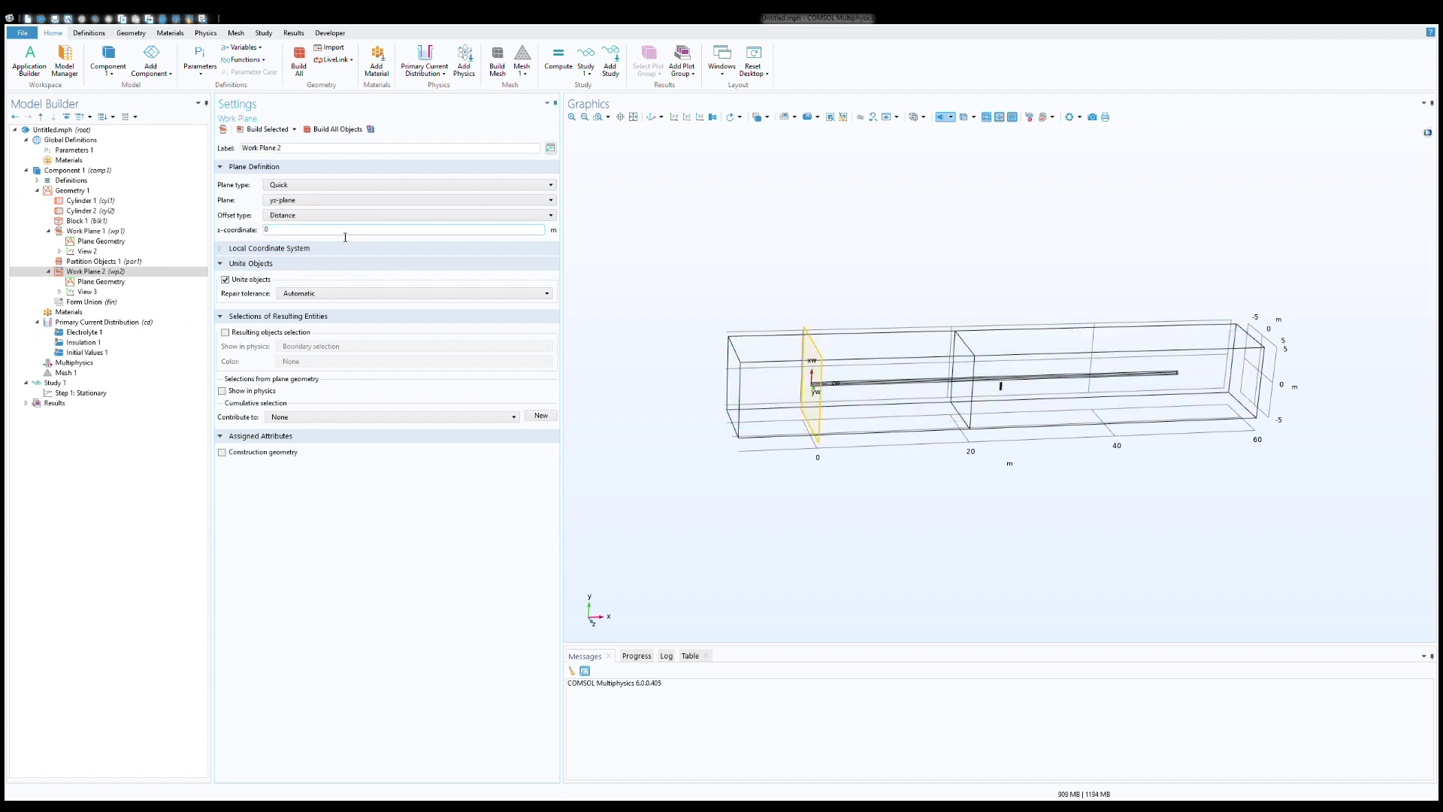
text(+30)
click(257, 129)
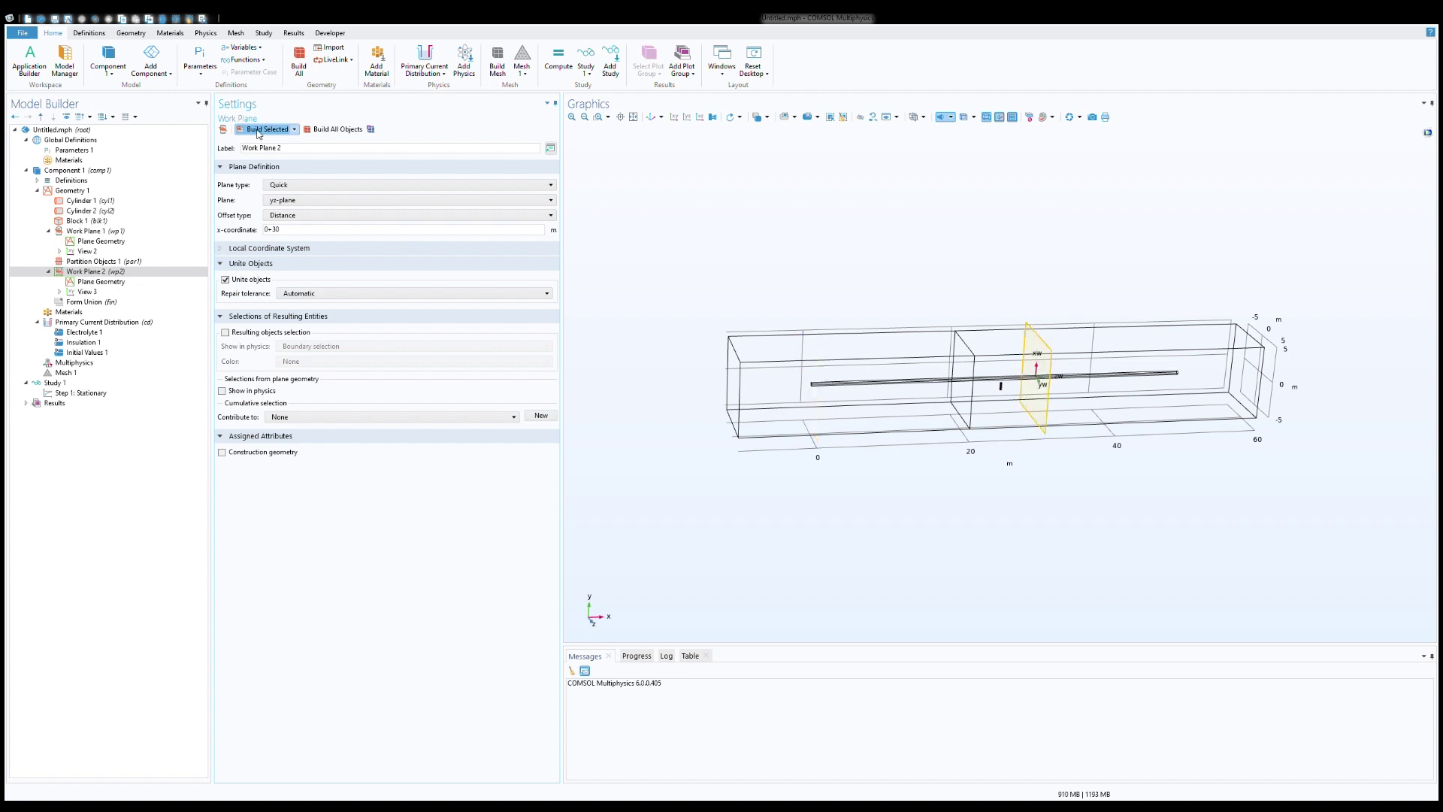
- Partition par1 with work plane wp2, build it, and view the cuts side-on
click(69, 191)
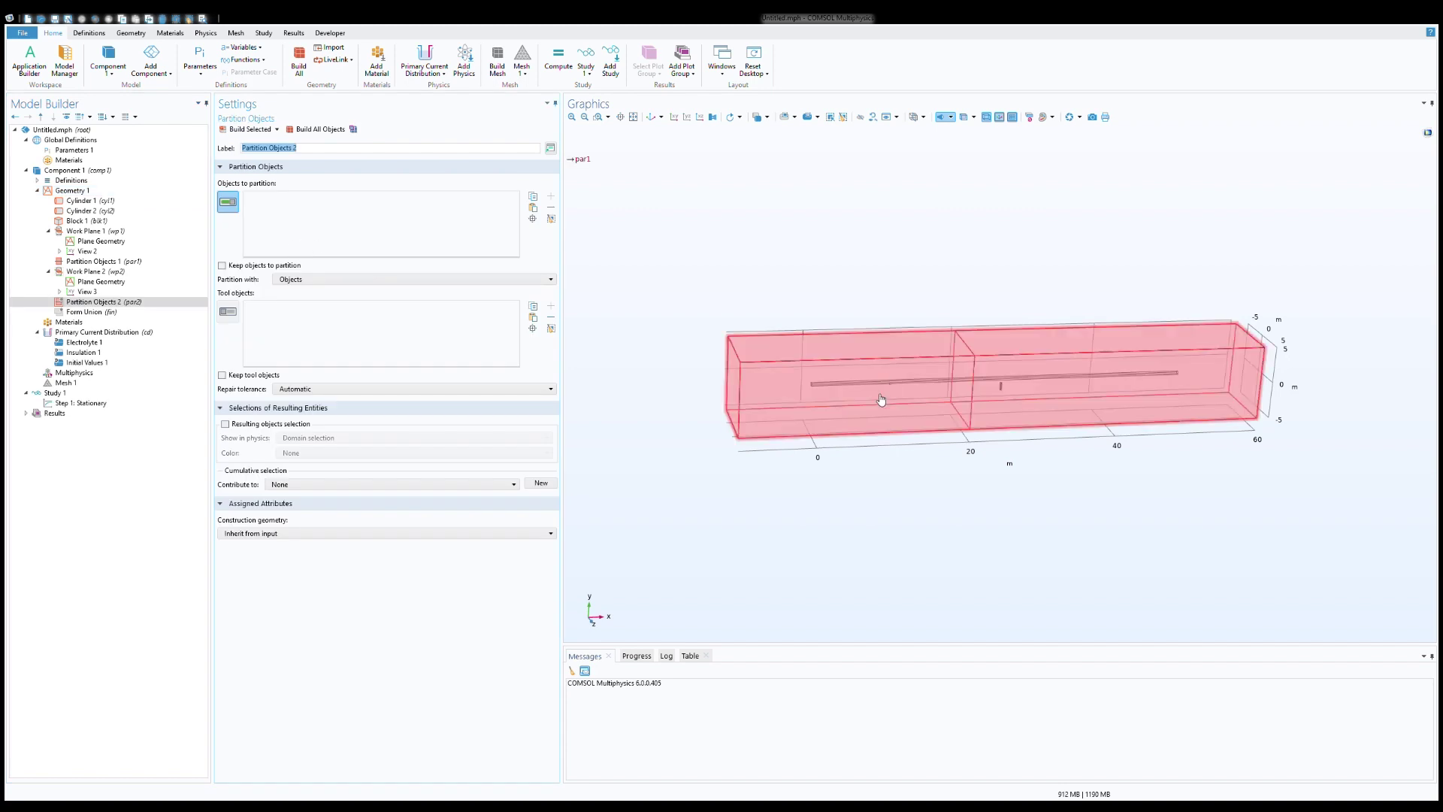
click(770, 398)
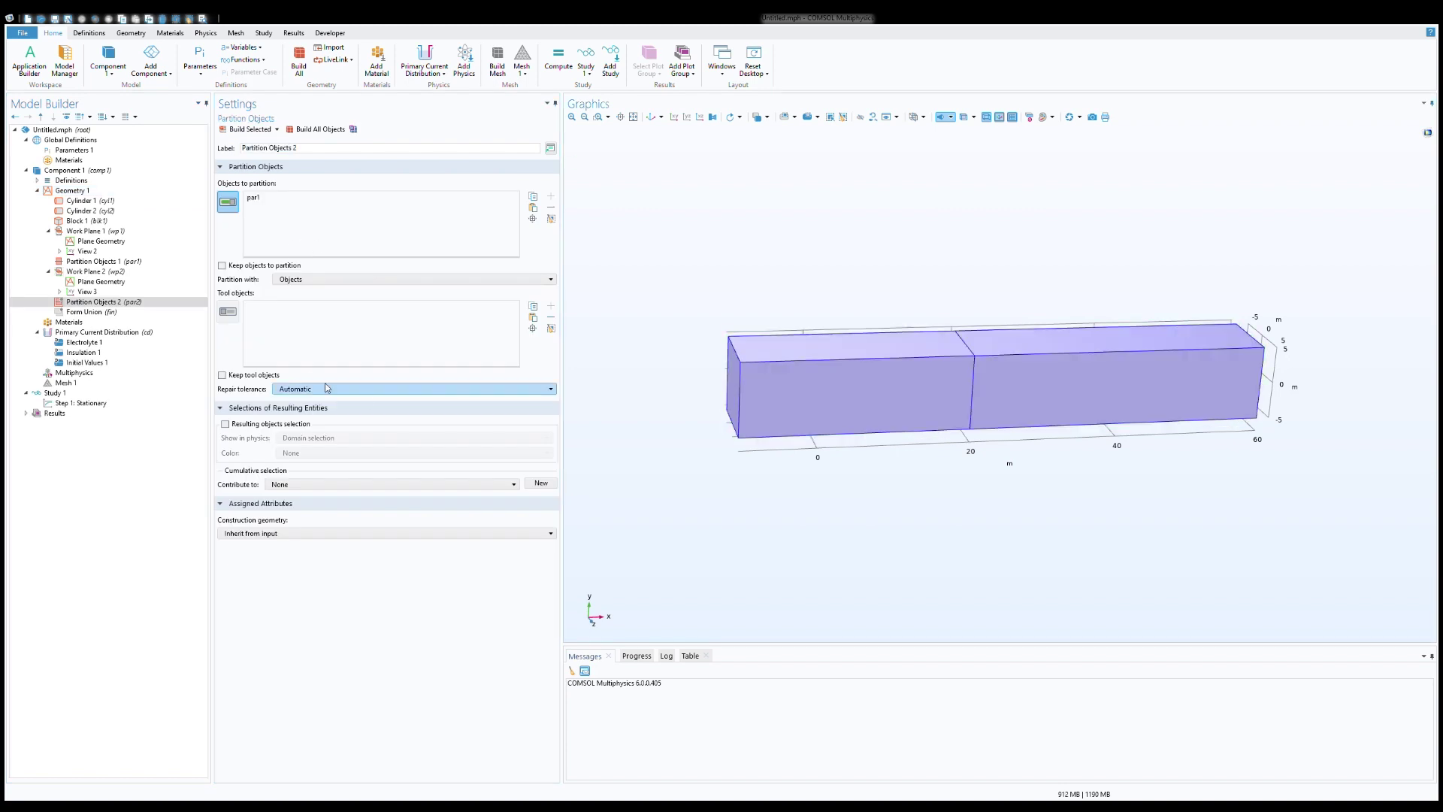
click(431, 279)
click(382, 299)
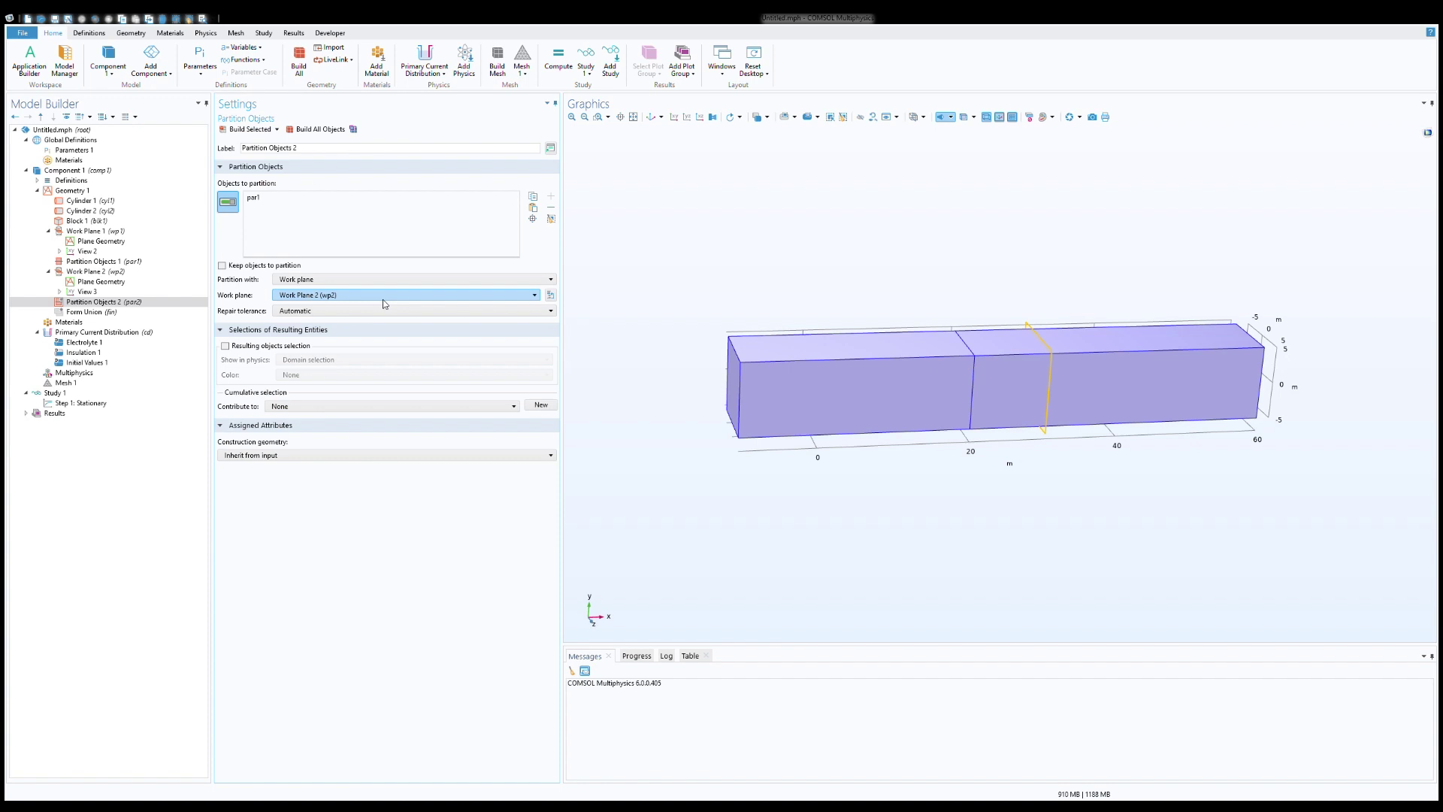
key(F7)
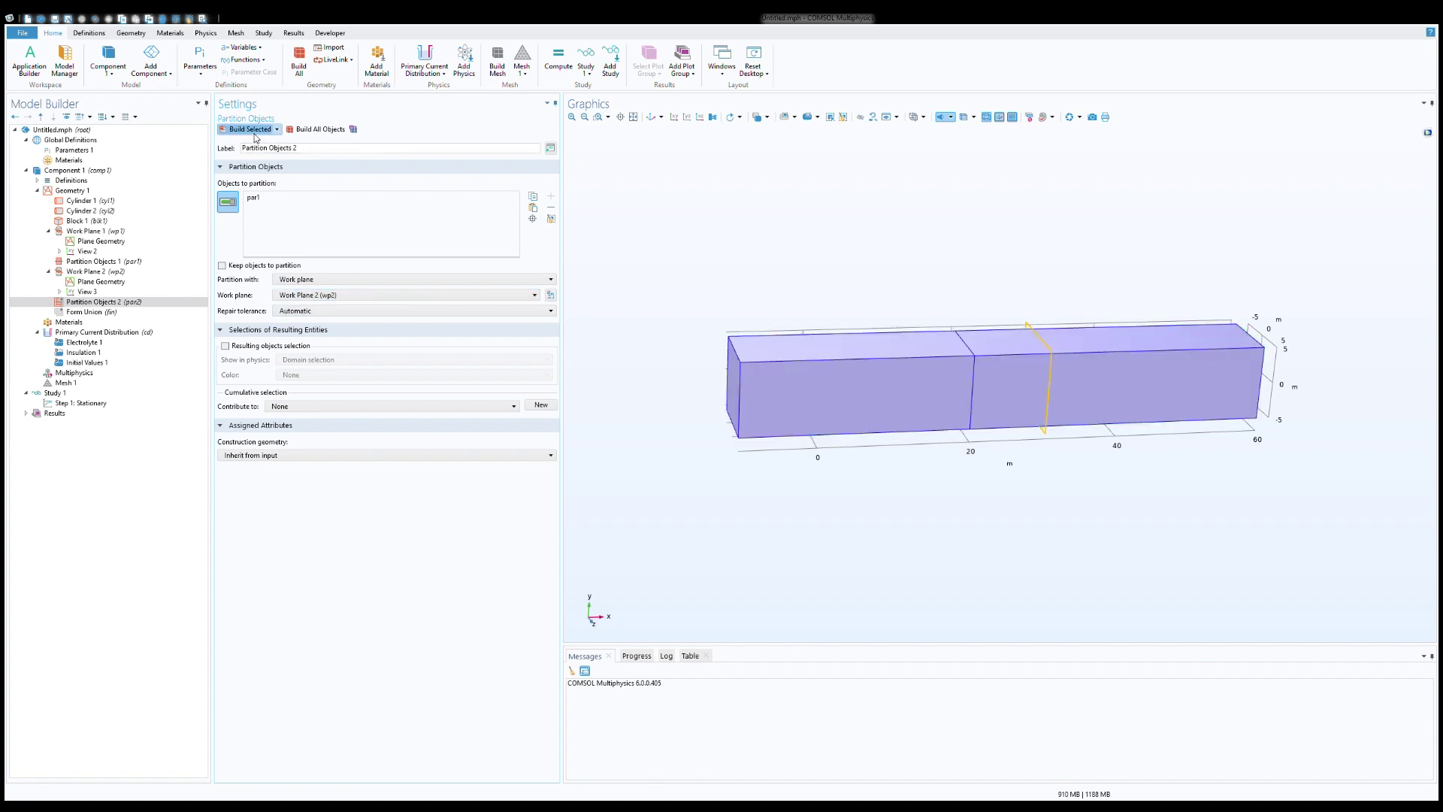
mouse_move(1007, 518)
mouse_down()
mouse_move(1047, 512)
mouse_move(1031, 531)
mouse_up()
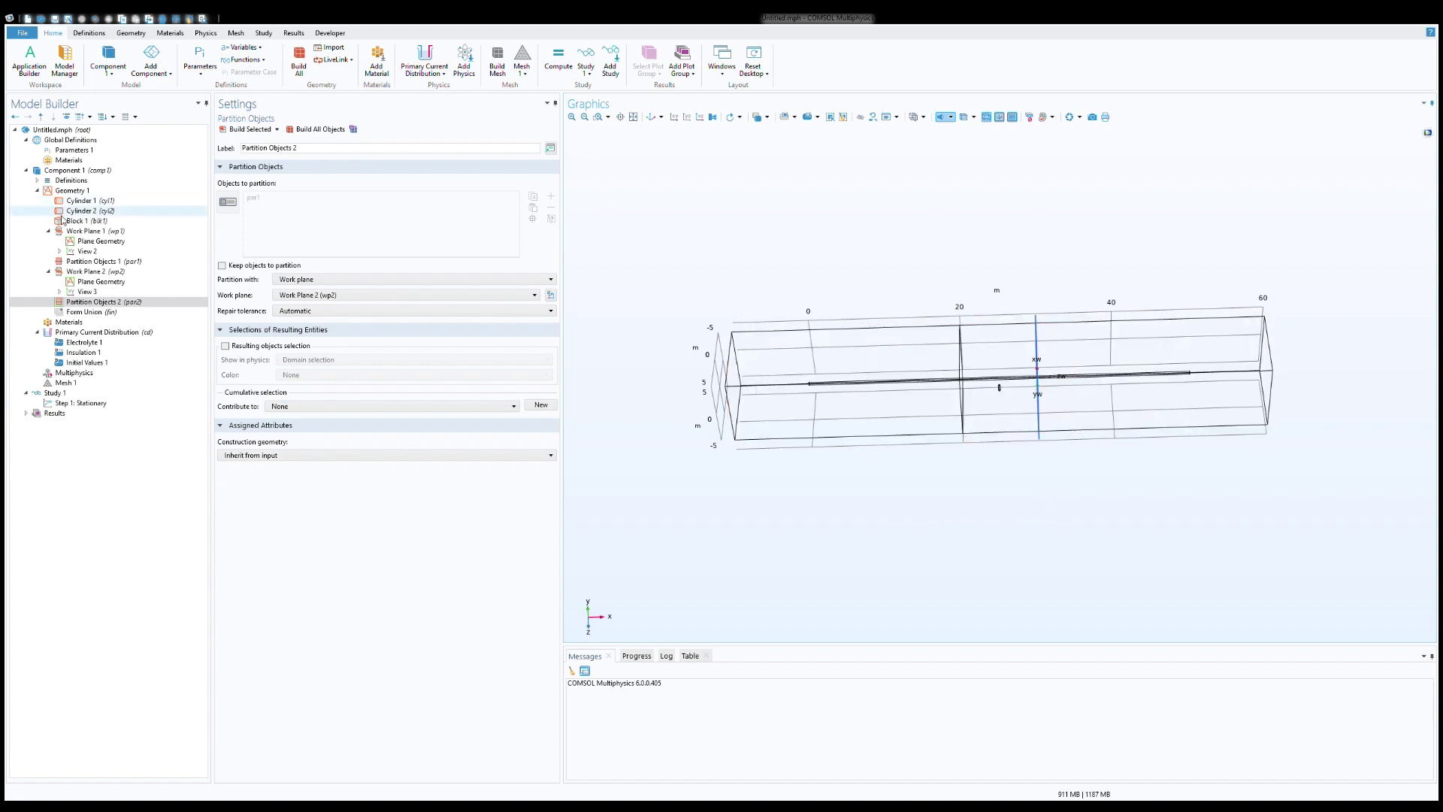
click(71, 191)
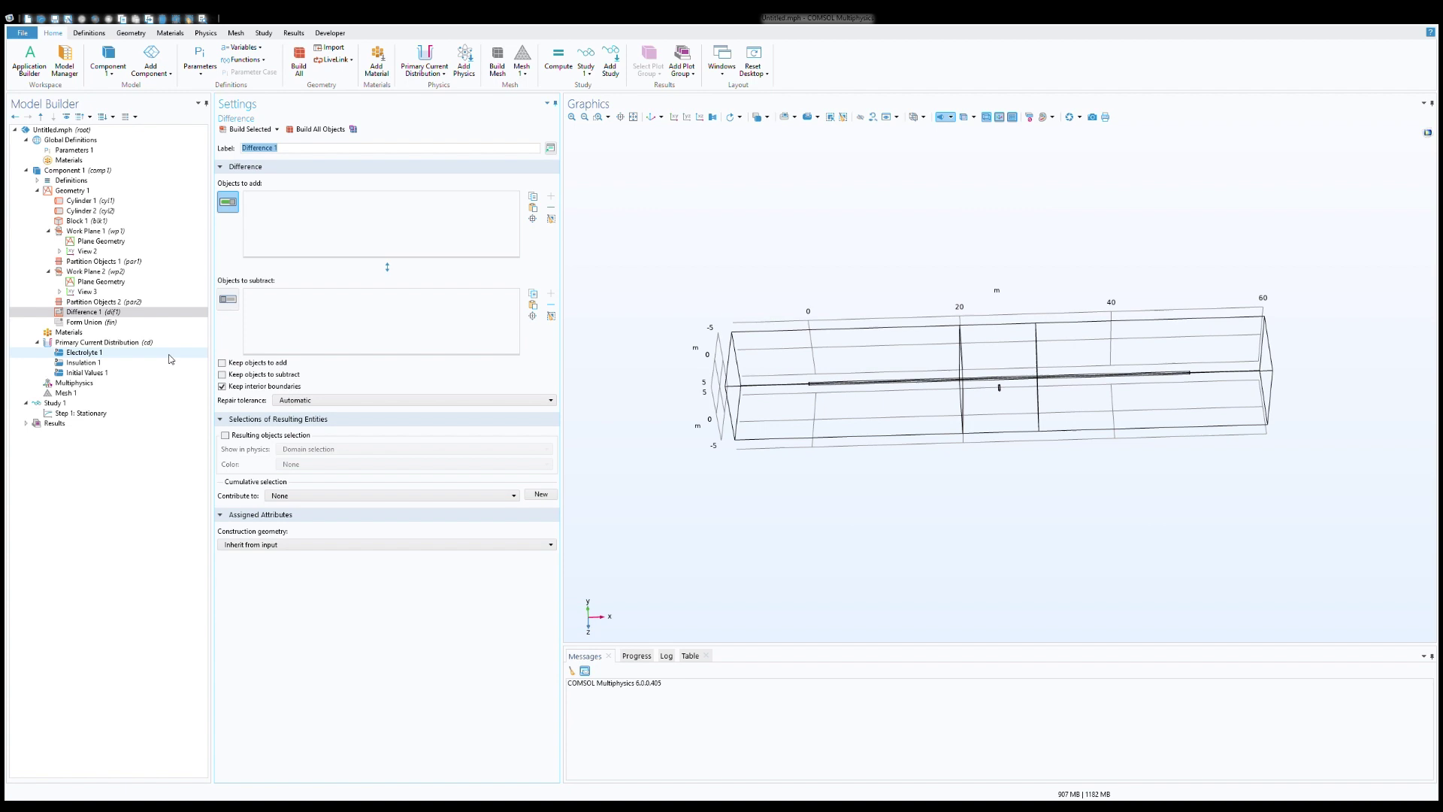
- Subtract cylinders cyl1 and cyl2 from partitioned block par2 and build the Difference
click(782, 444)
click(227, 299)
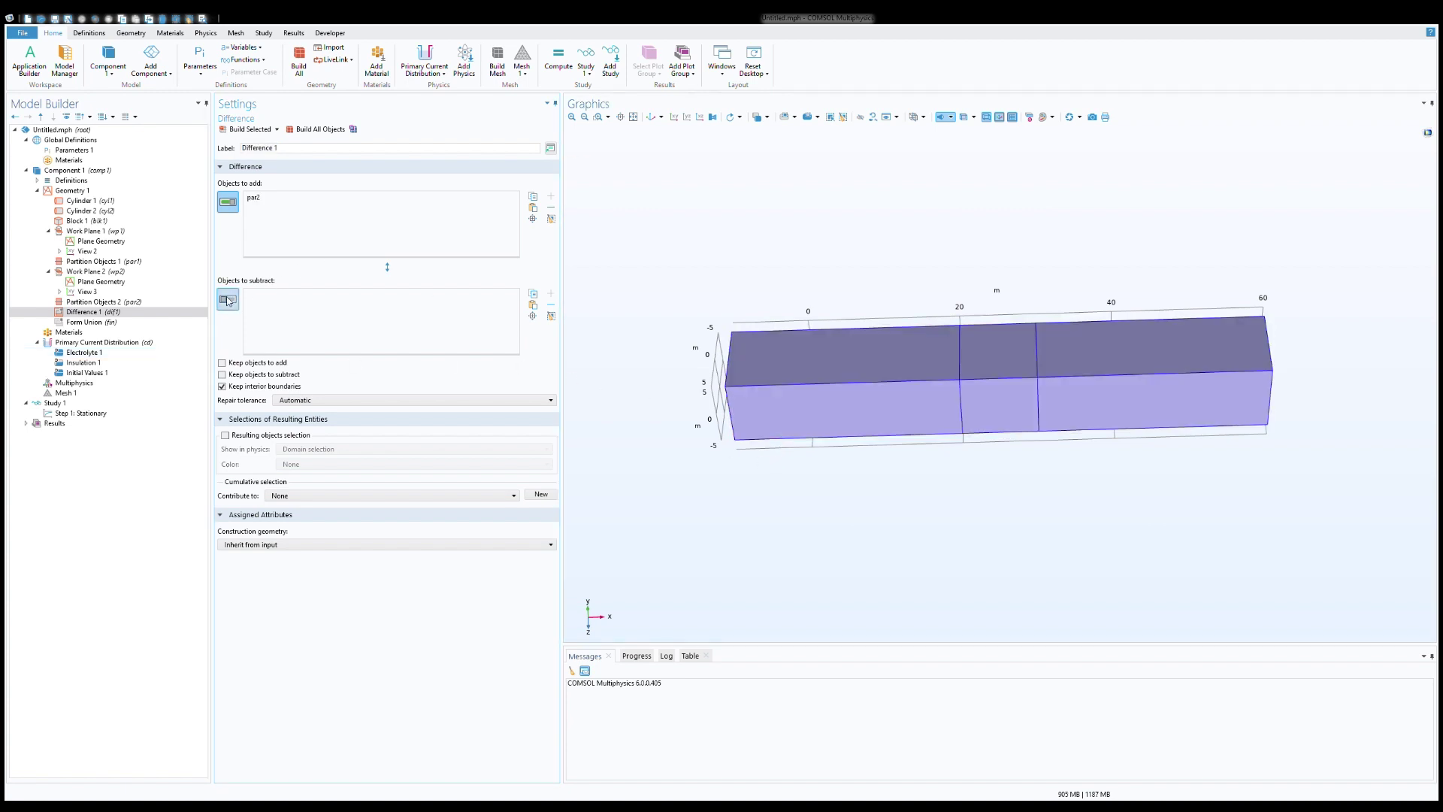
click(789, 117)
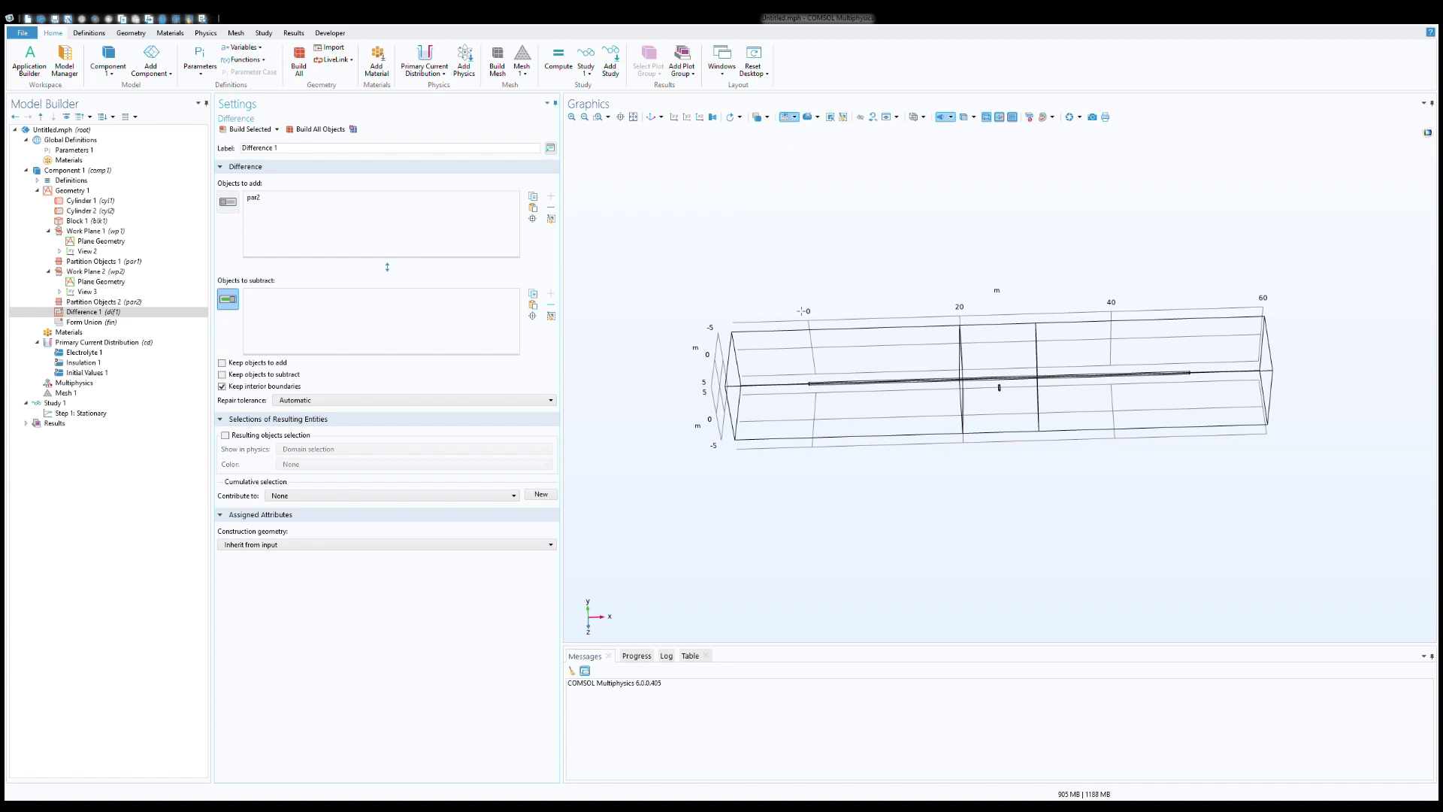
drag(814, 383, 1213, 408)
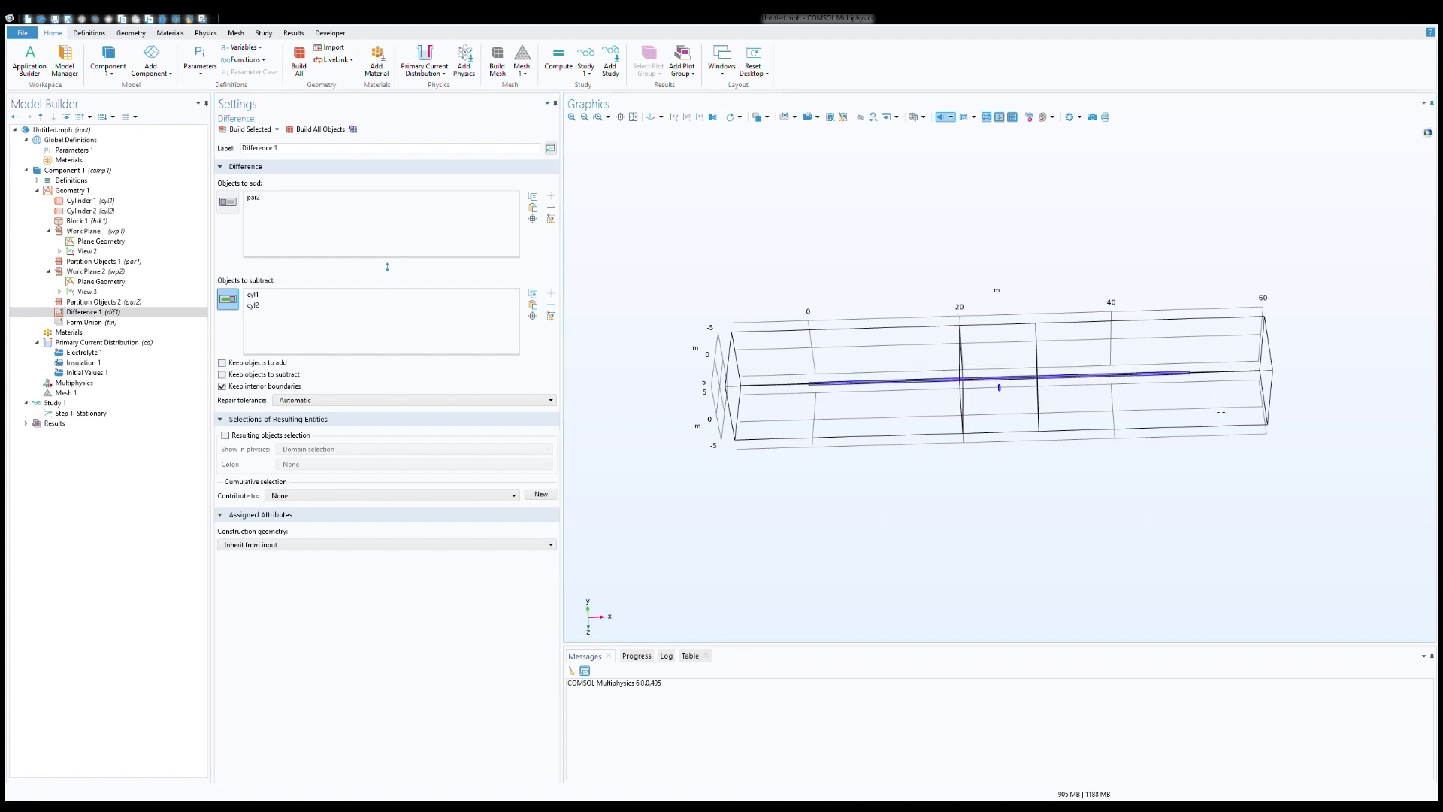
click(249, 130)
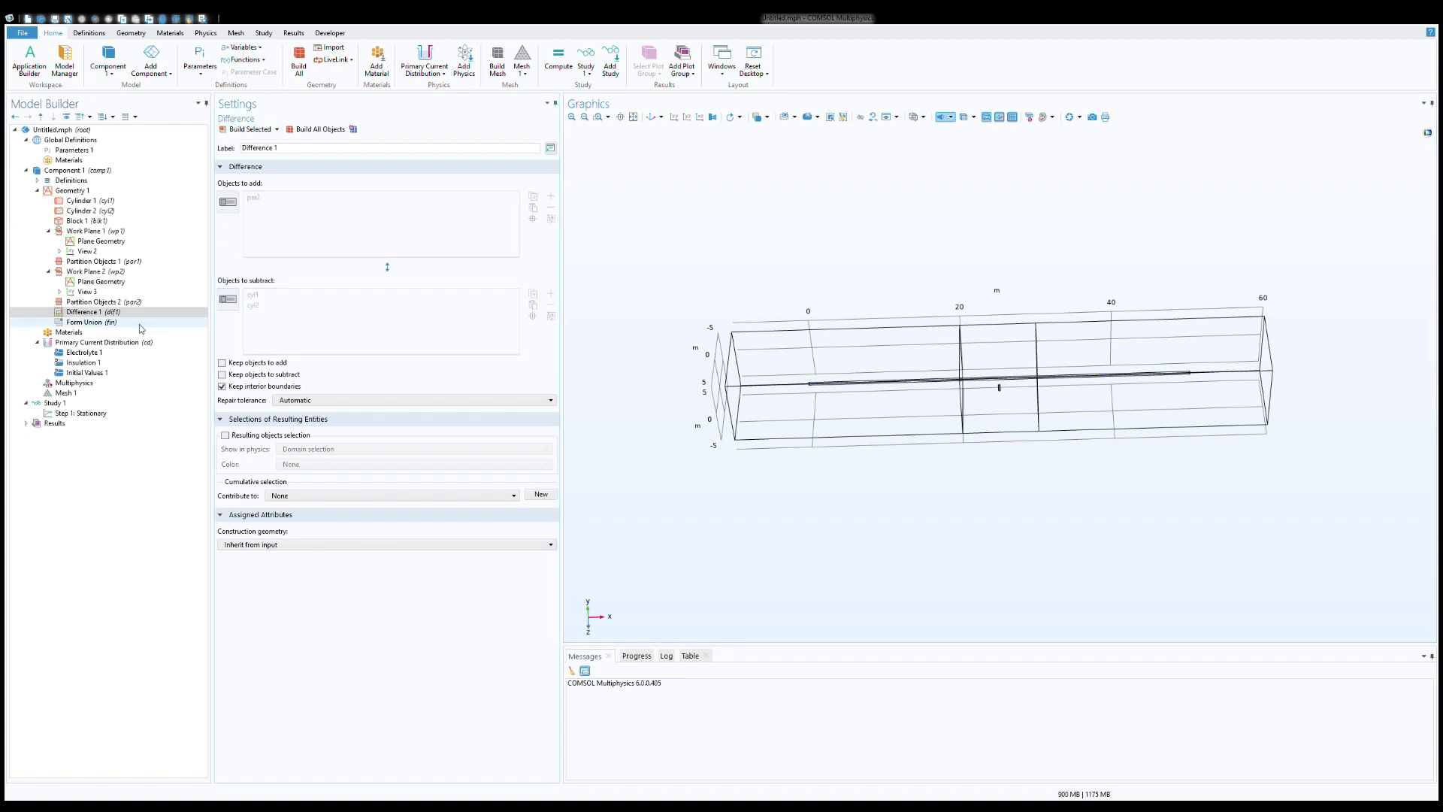
- Assign Material 1 to soil domain 1 with electrolyte conductivity 1/25 S/m
click(69, 332)
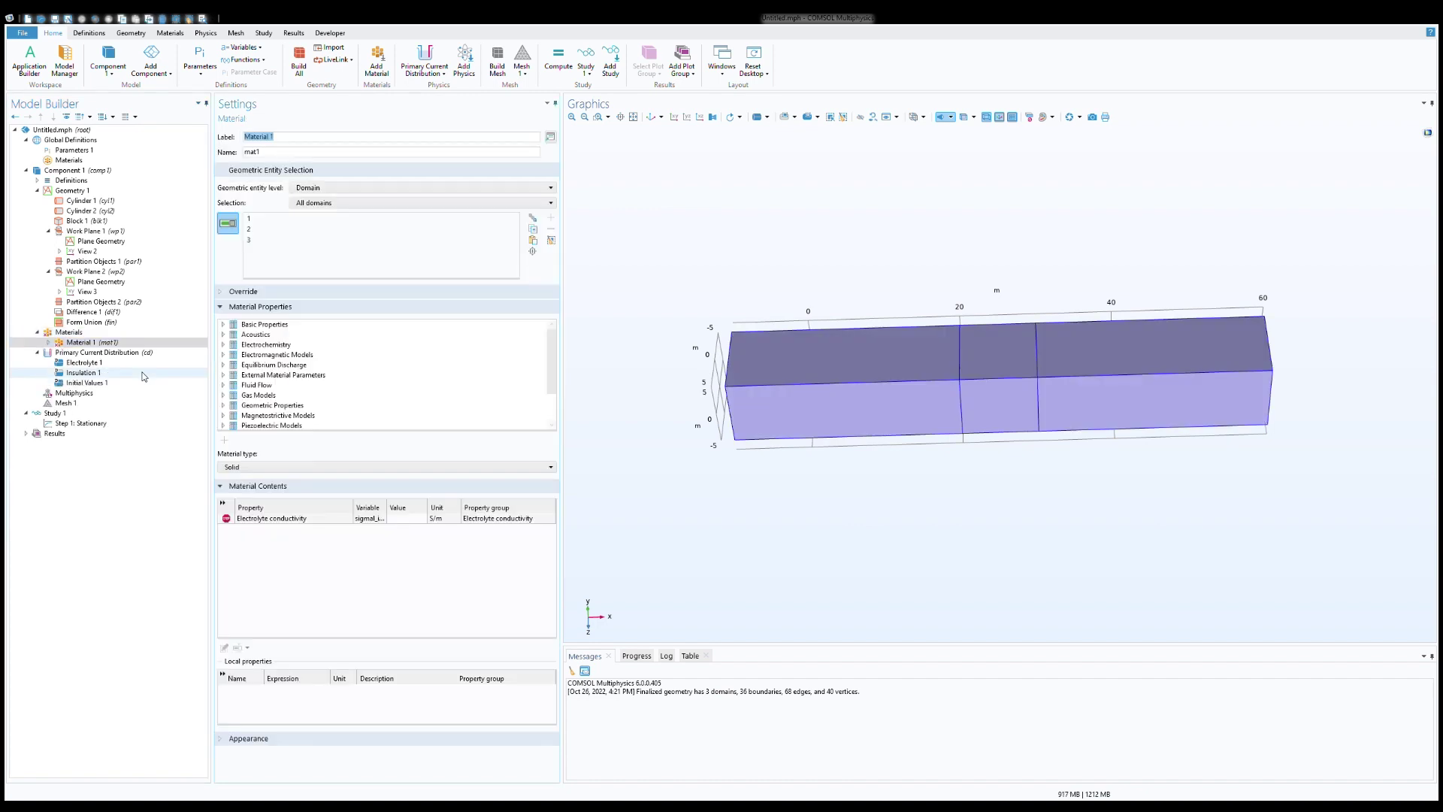
click(551, 240)
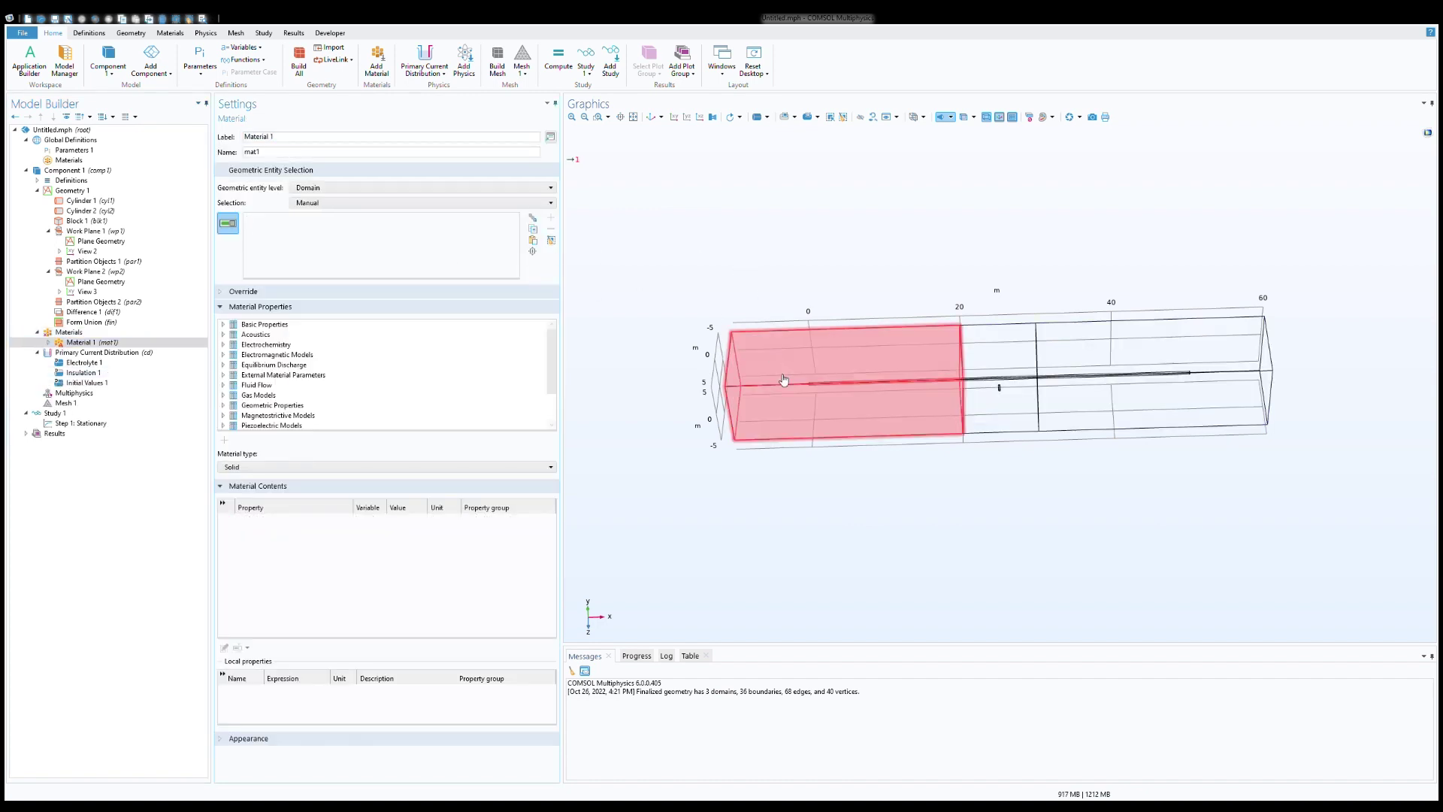
click(823, 425)
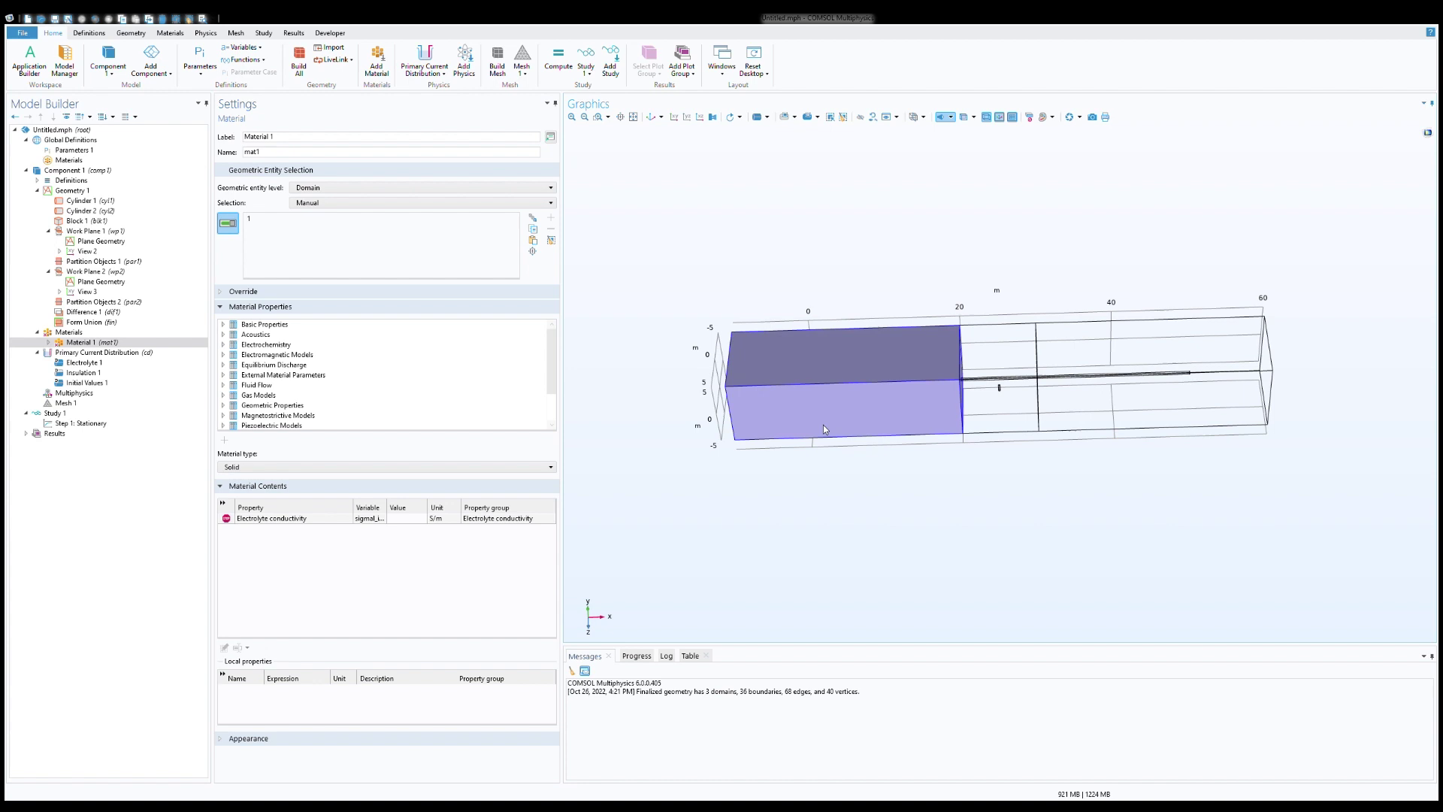
click(406, 518)
text(1/25)
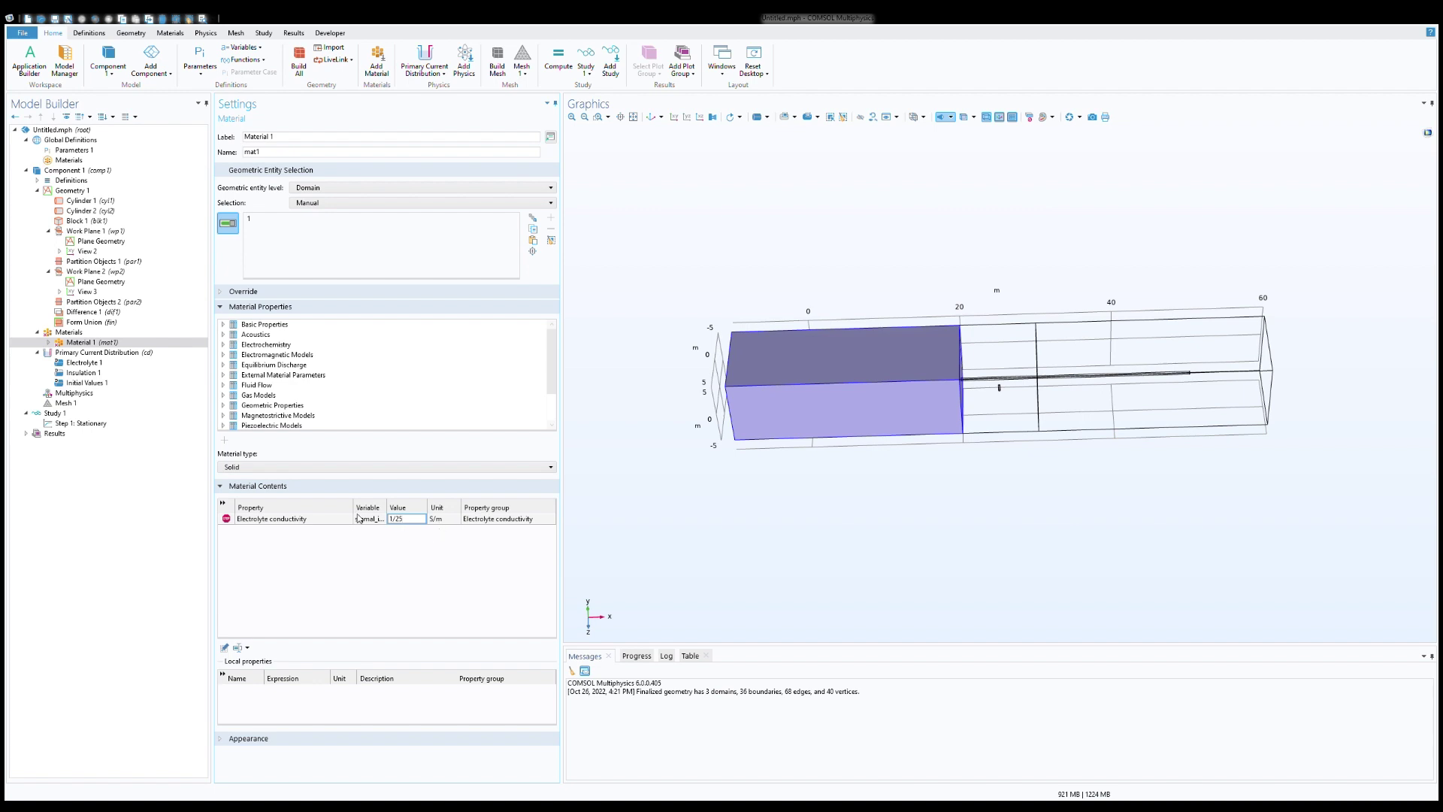
click(70, 332)
- Add blank Material 2 on the middle soil domain with conductivity 1/15 S/m
right_click(83, 344)
click(106, 374)
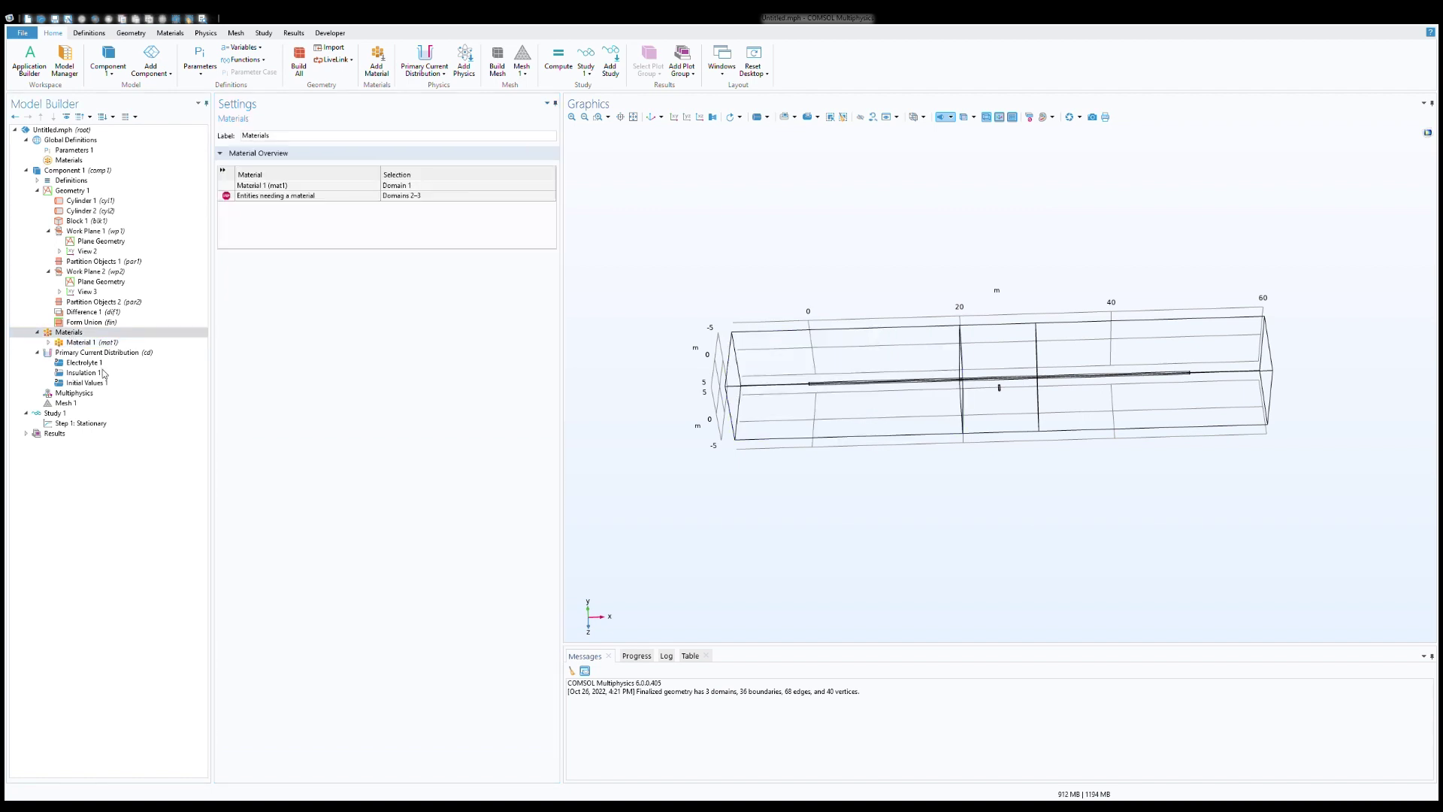
click(995, 420)
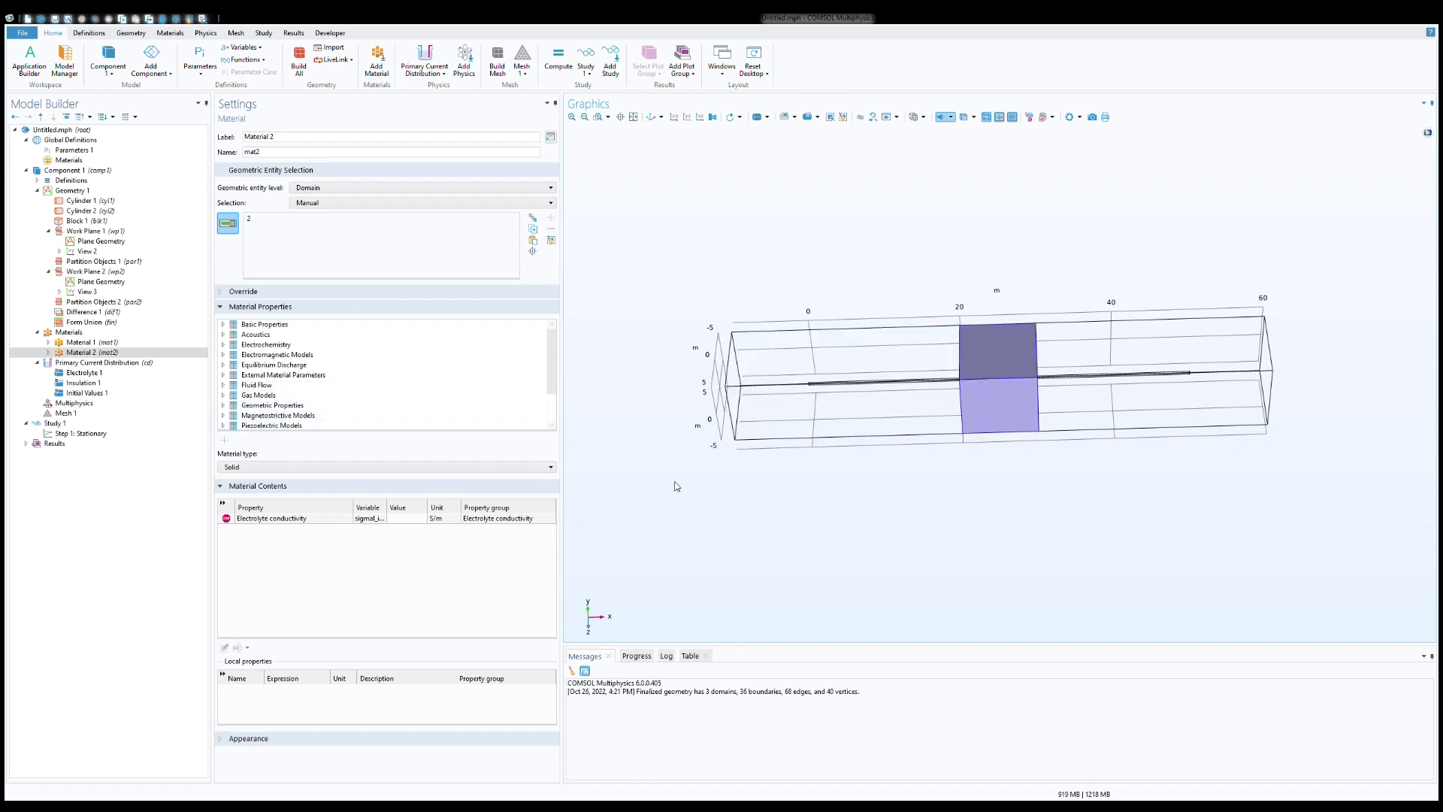
click(391, 519)
text(1/15)
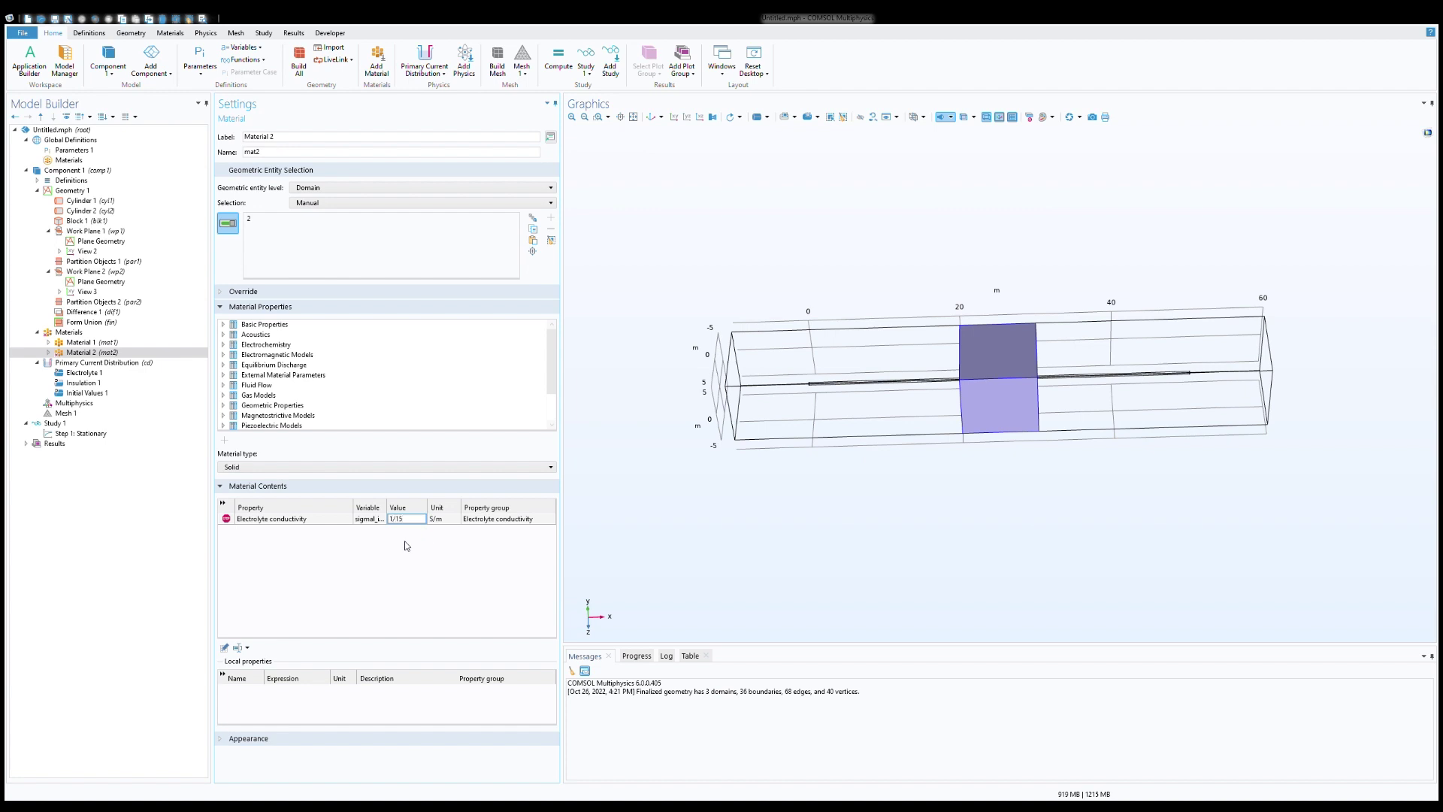
click(91, 343)
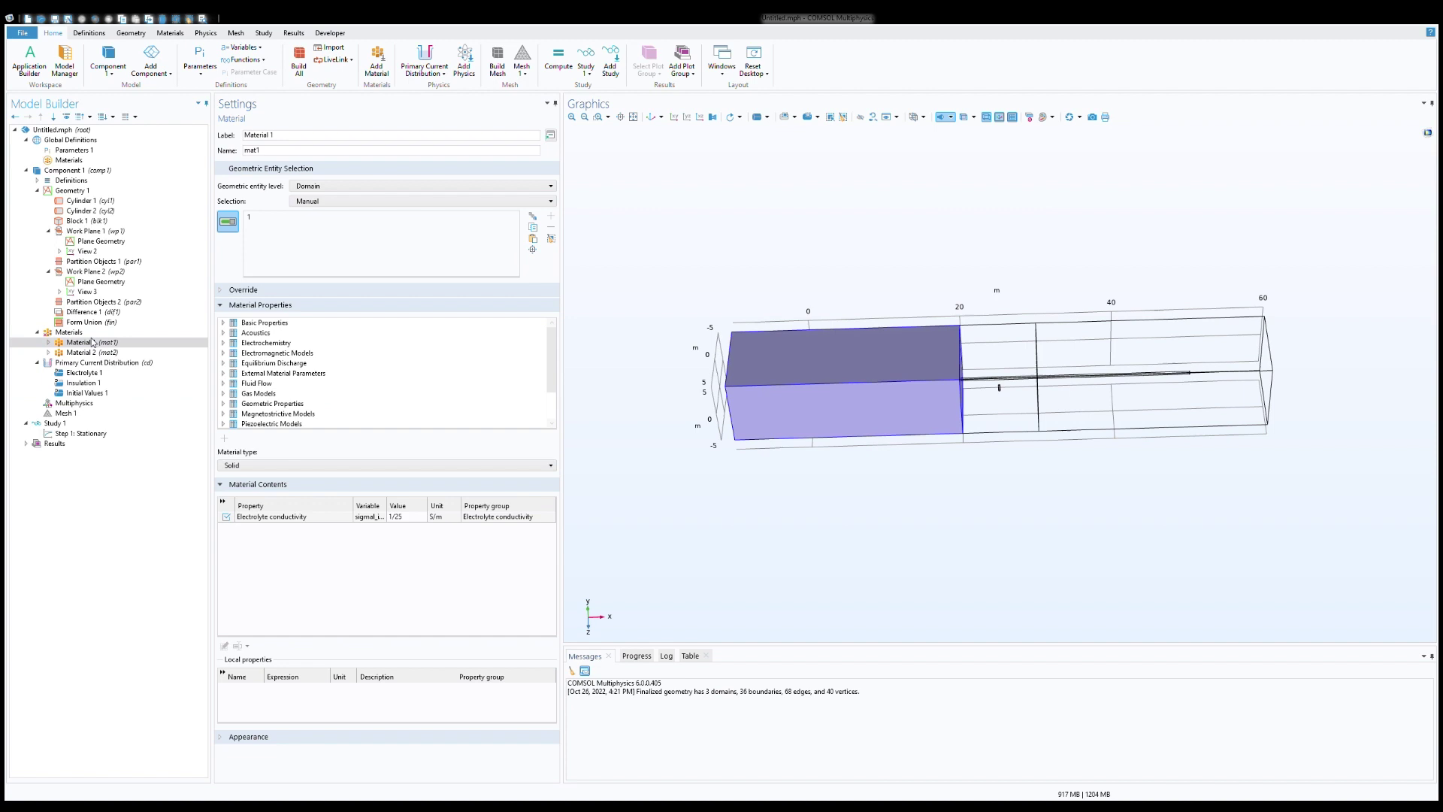
click(90, 333)
- Add blank Material 3 on the last soil domain with conductivity 1/100 S/m
right_click(90, 335)
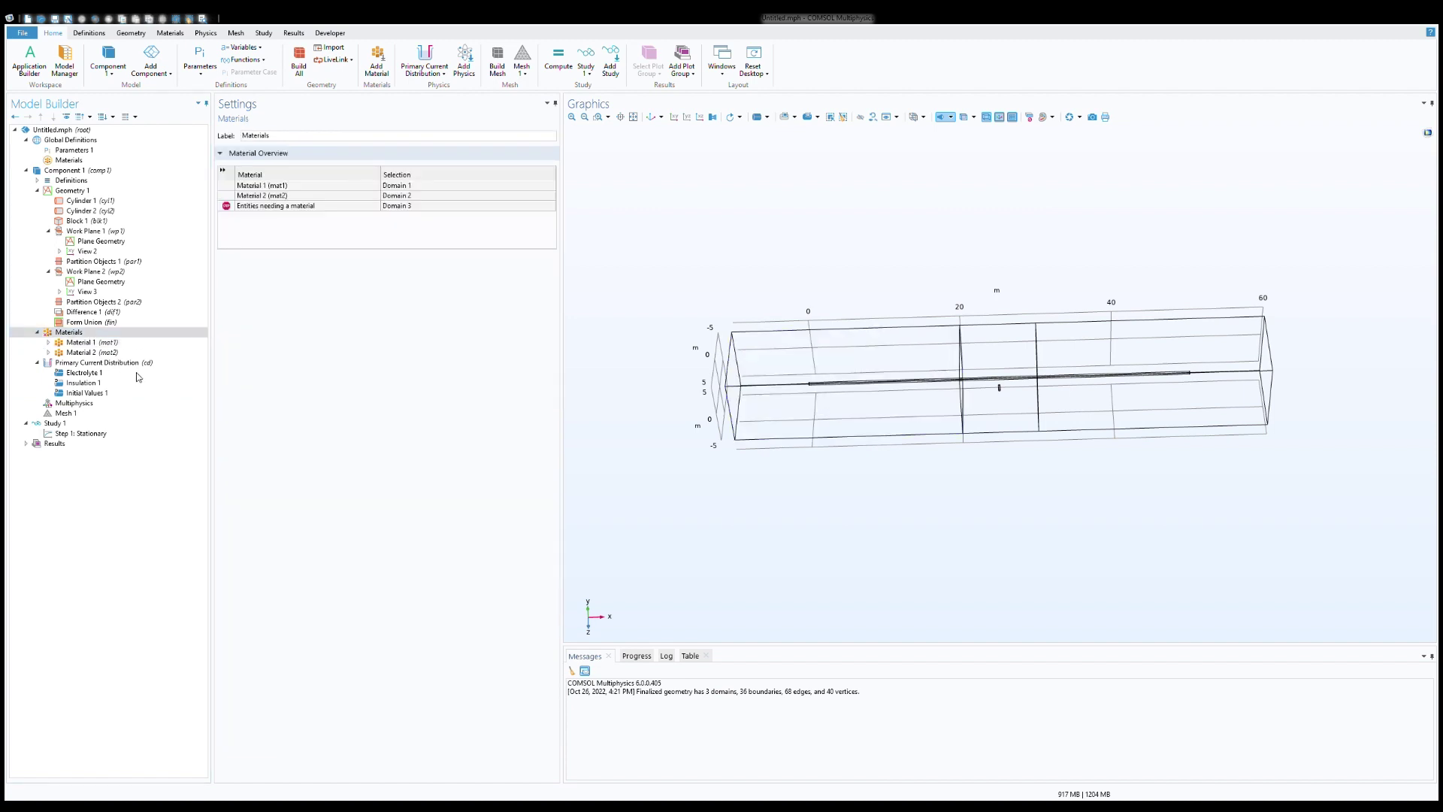
click(127, 373)
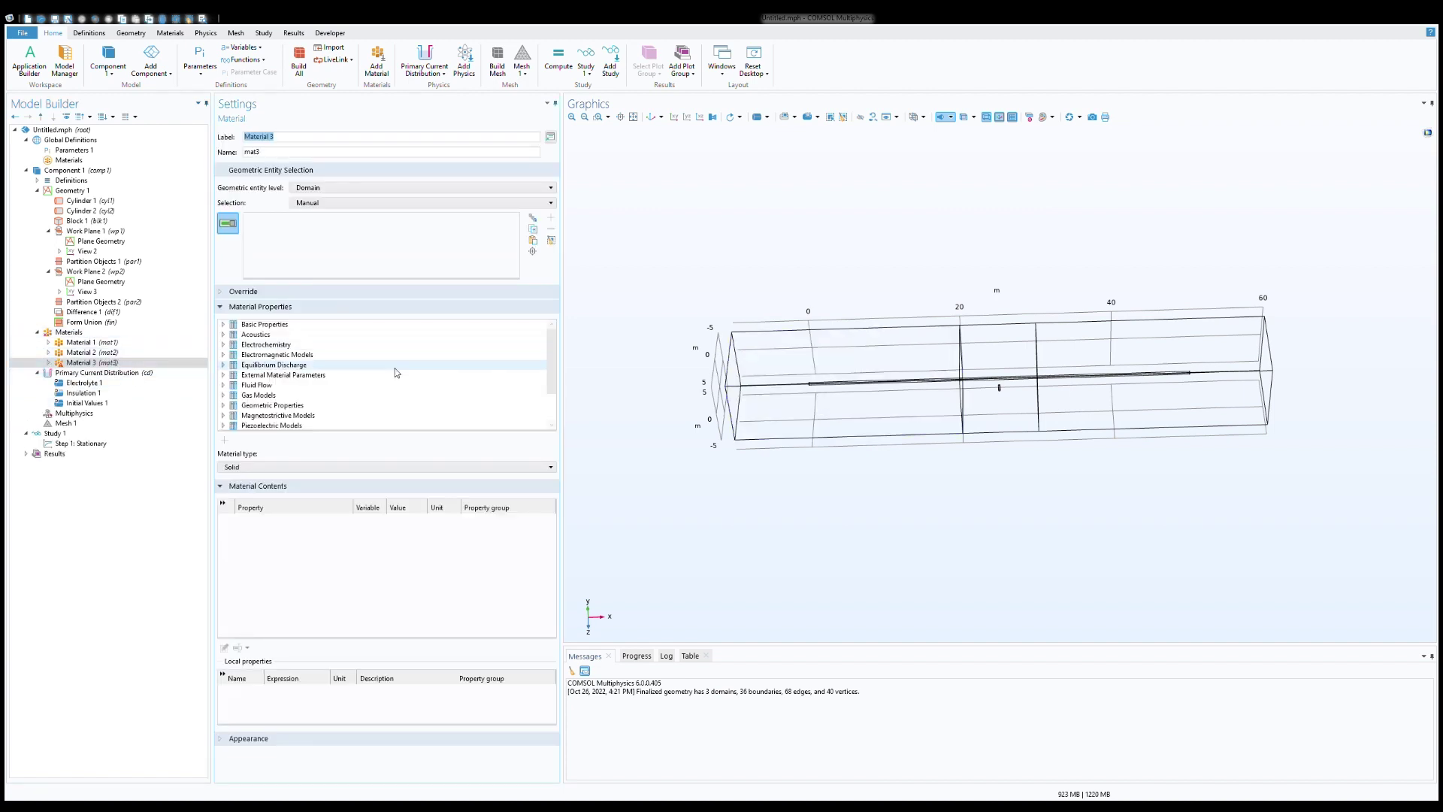
click(1103, 418)
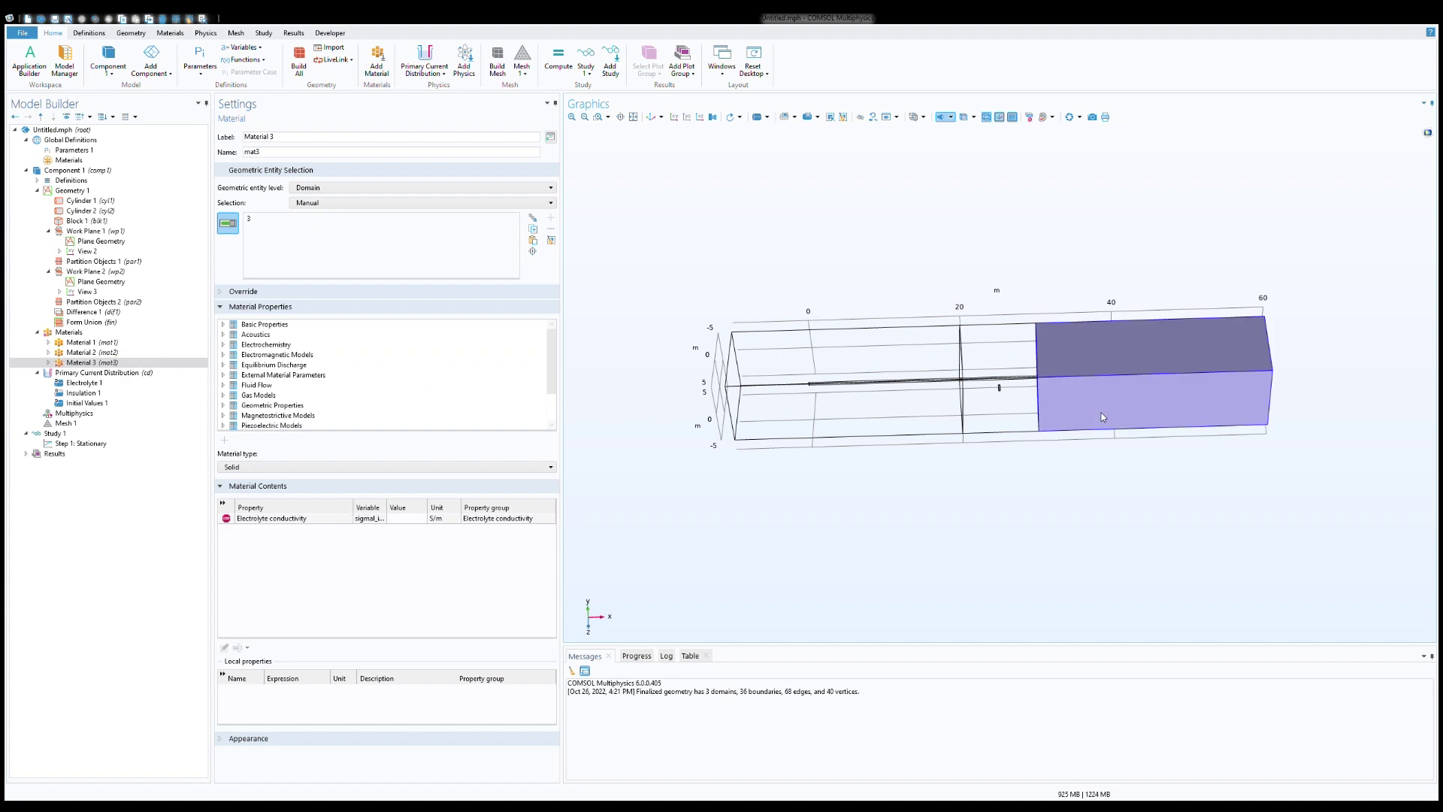
click(402, 518)
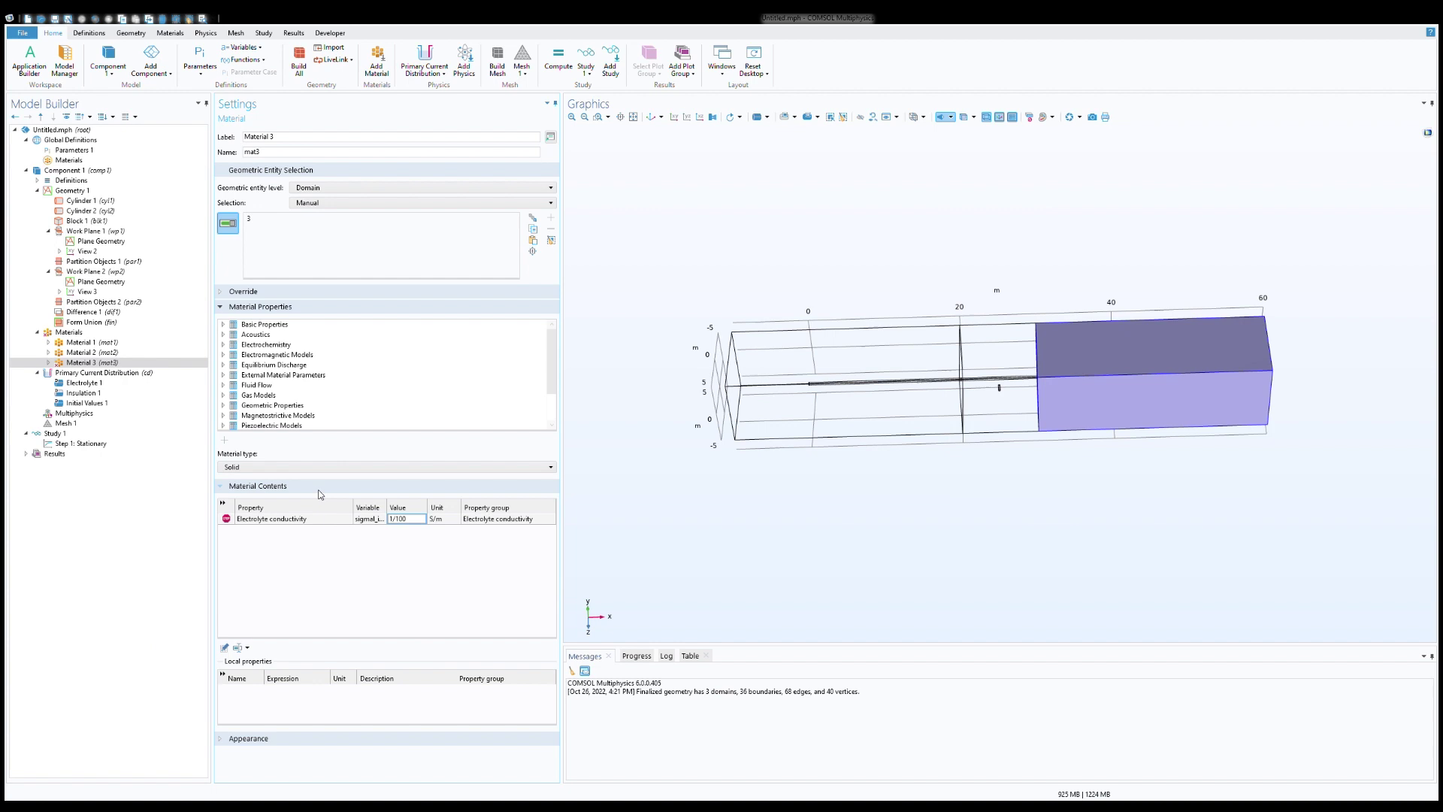
click(91, 374)
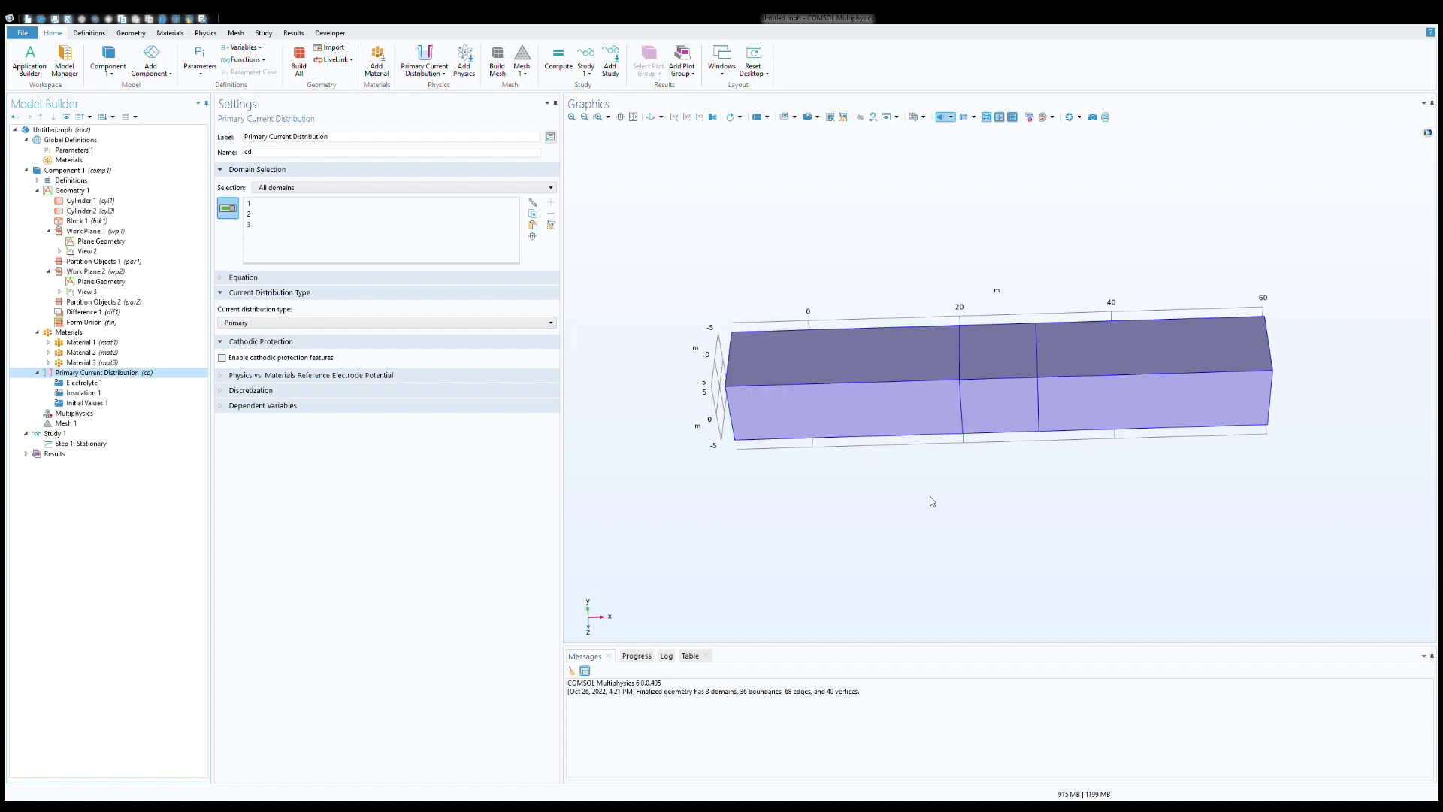
- Make anode boundaries 20–25 an electrode surface with equilibrium potential -1.75 V
drag(1102, 460, 1114, 554)
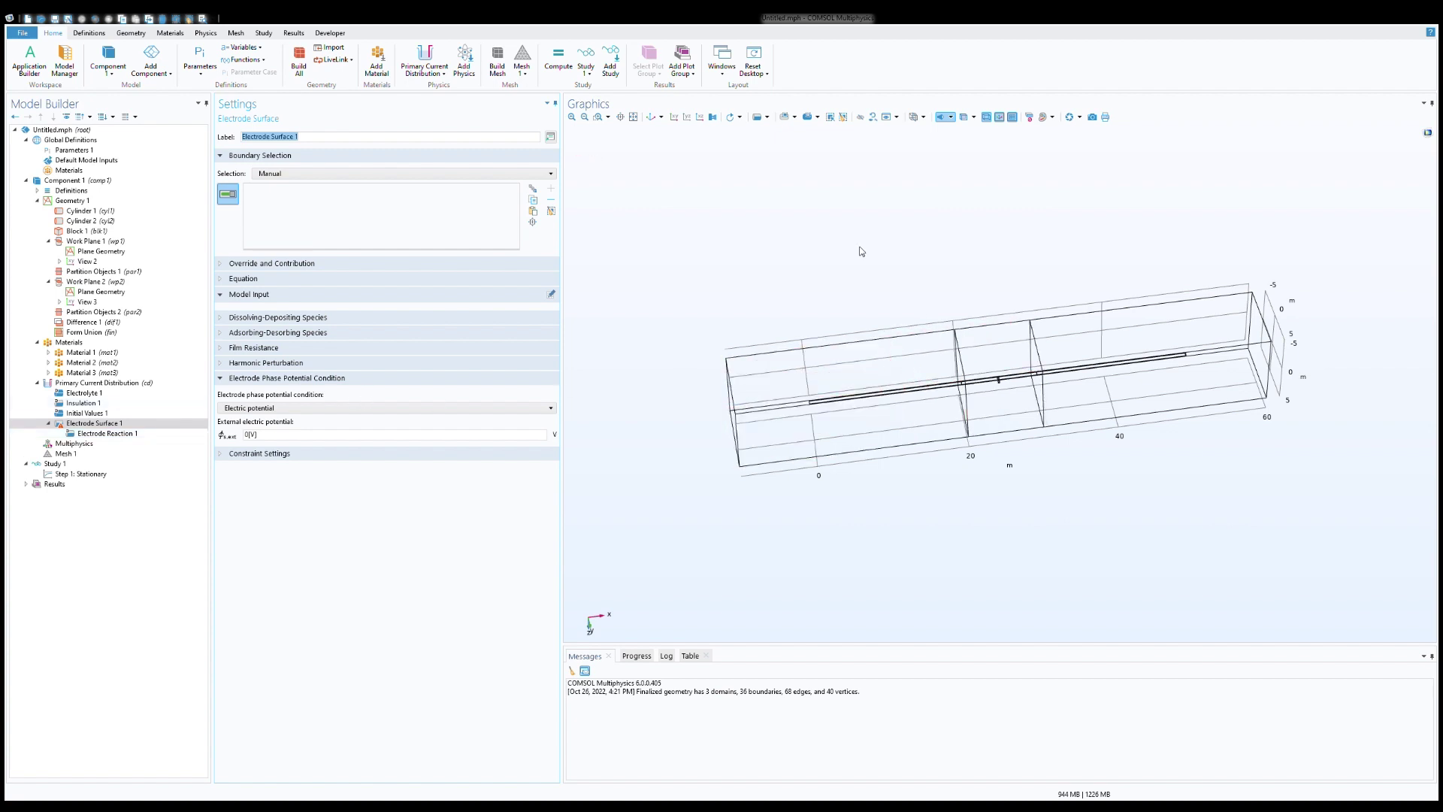
click(789, 116)
drag(1016, 394, 995, 375)
drag(993, 507, 981, 451)
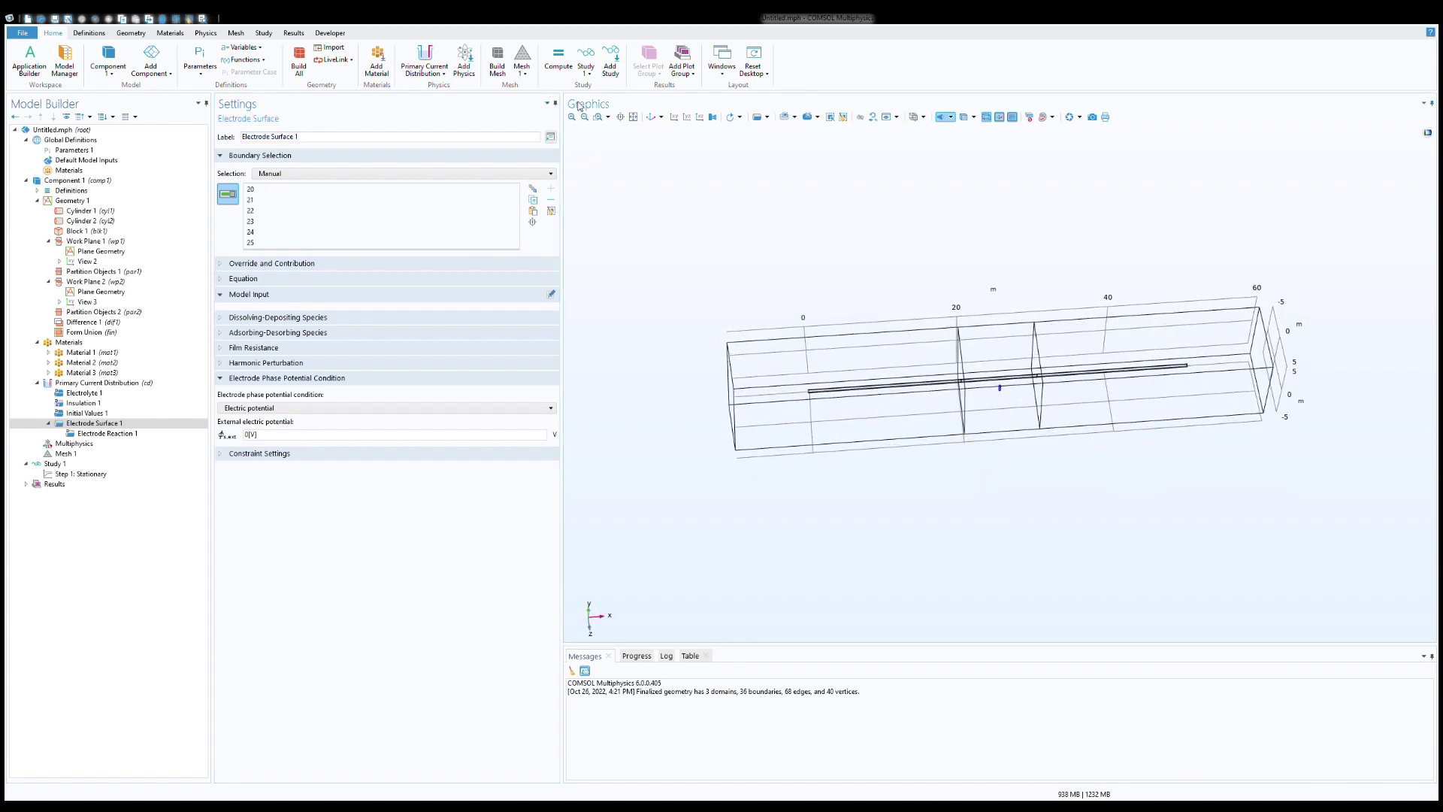
click(597, 118)
drag(765, 316, 1208, 451)
mouse_move(1014, 541)
mouse_down()
mouse_move(994, 508)
mouse_move(999, 535)
mouse_up()
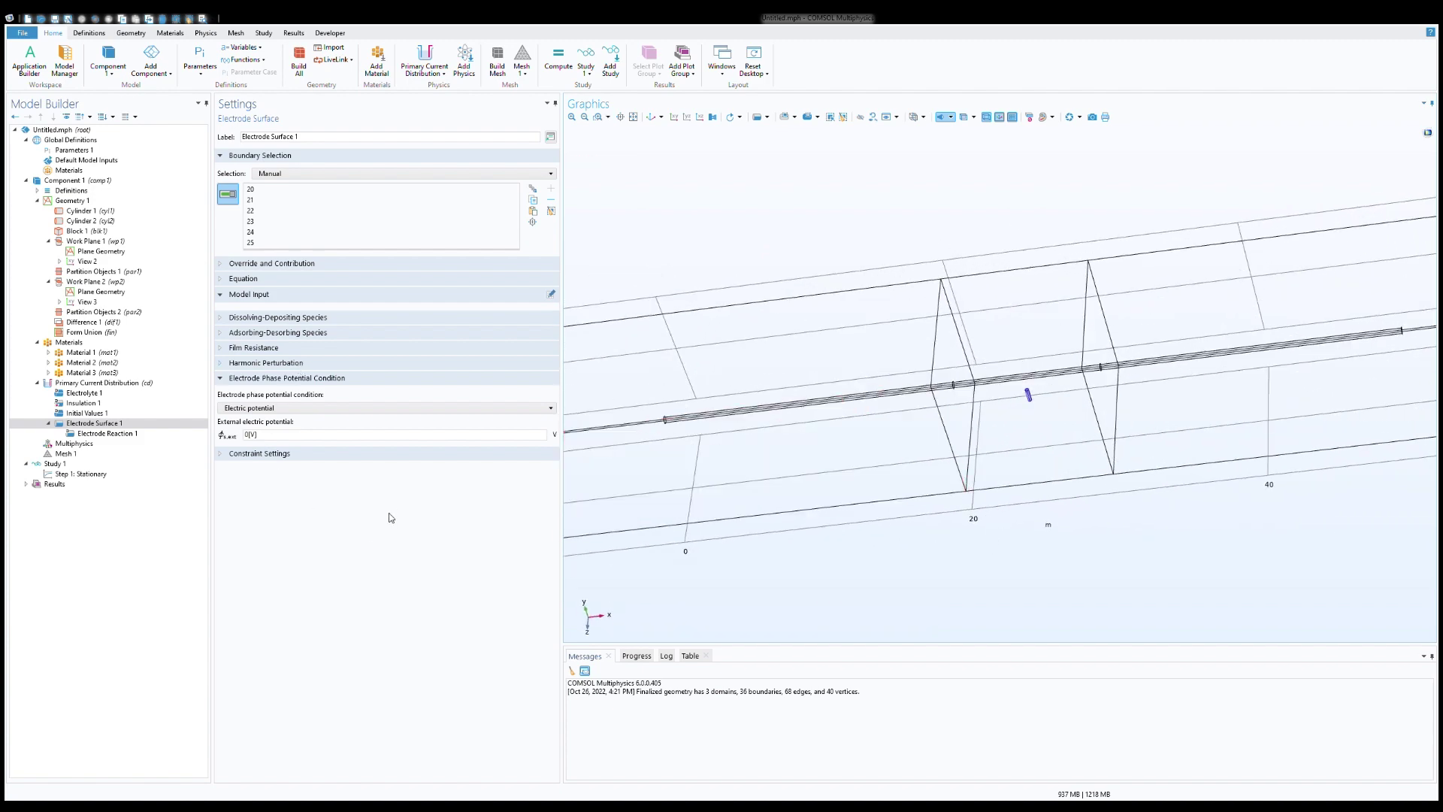
key(Down)
key(Down)
key(Down)
key(Down)
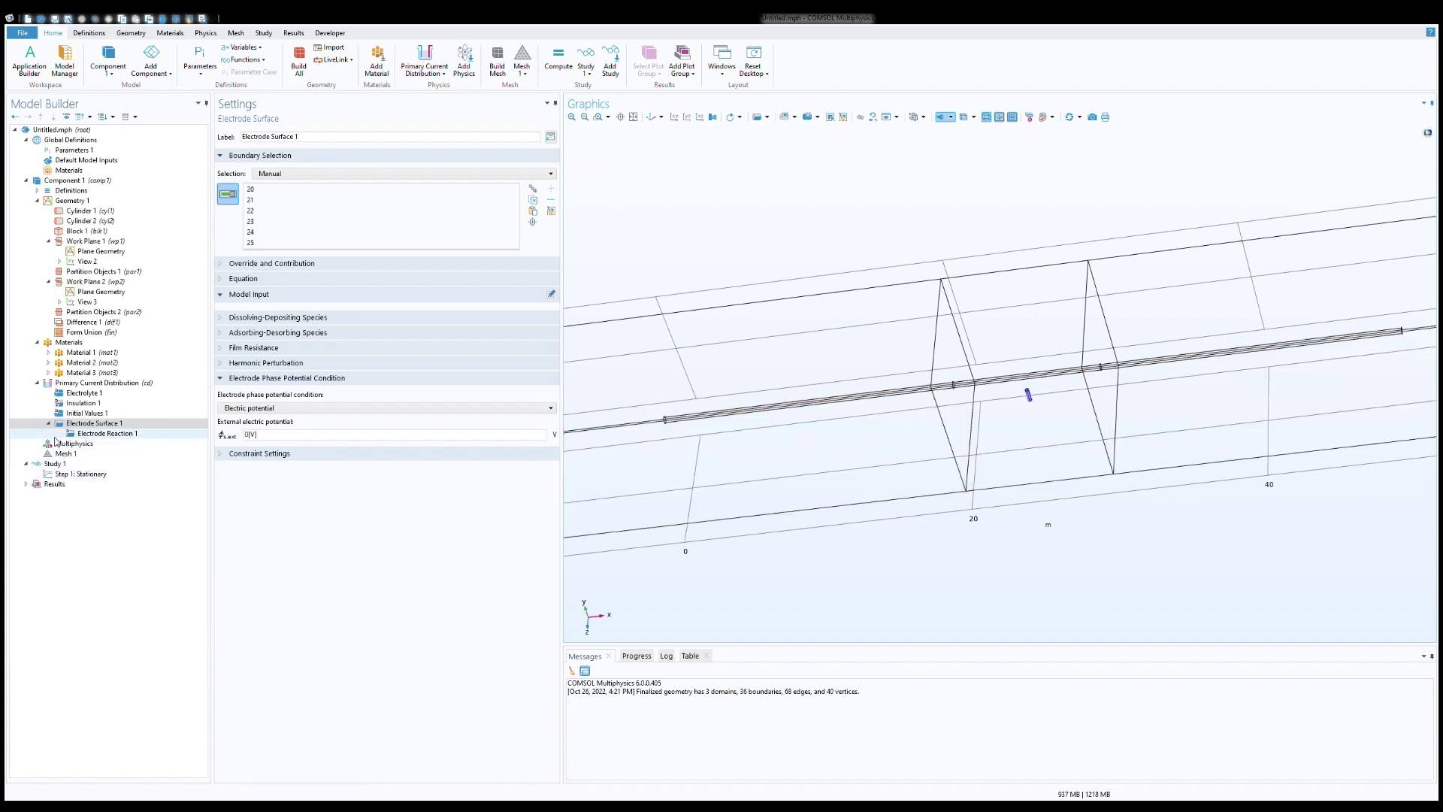
click(122, 435)
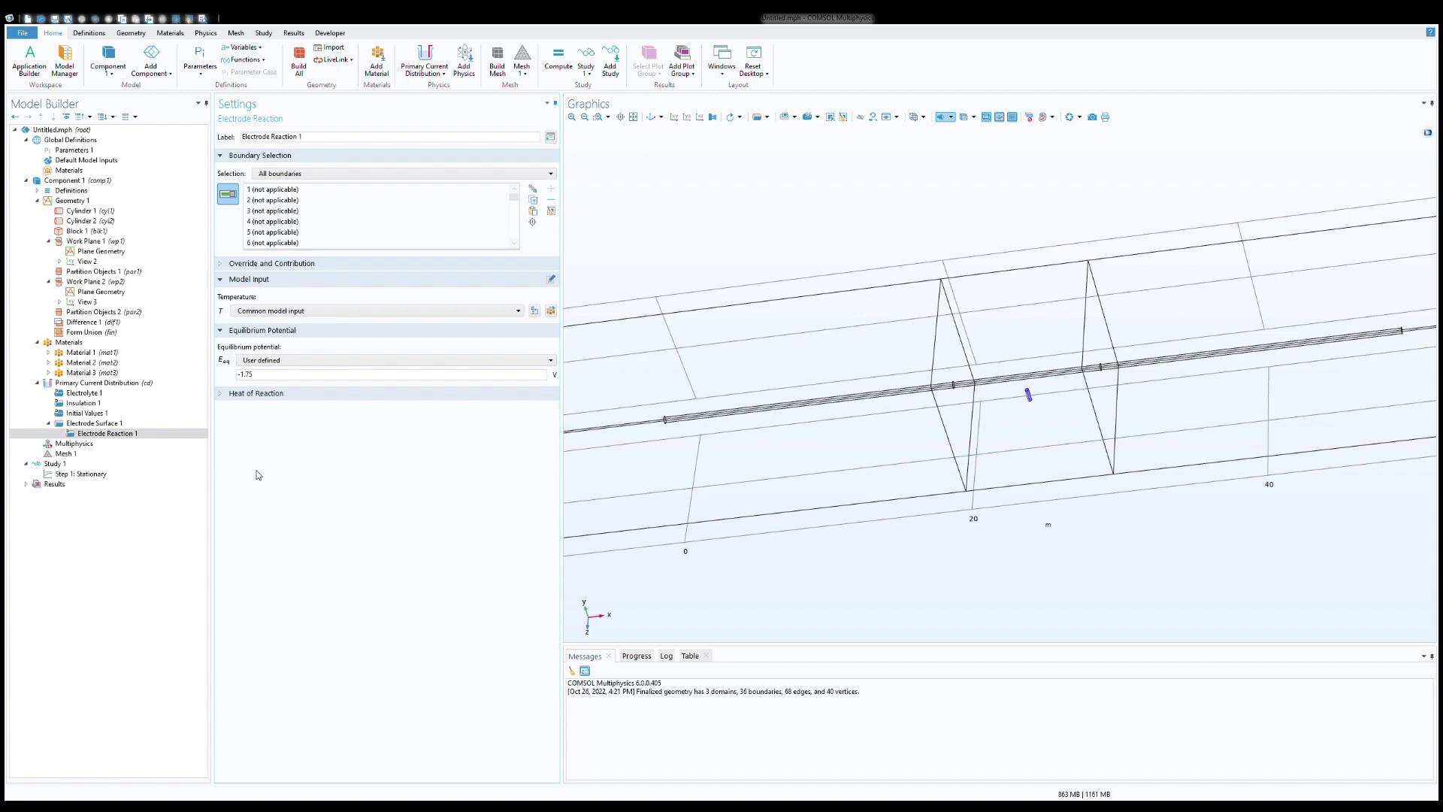
- Box-select the pipe boundaries in XY view and give them an inward current density of -0.002 A/m²
click(82, 384)
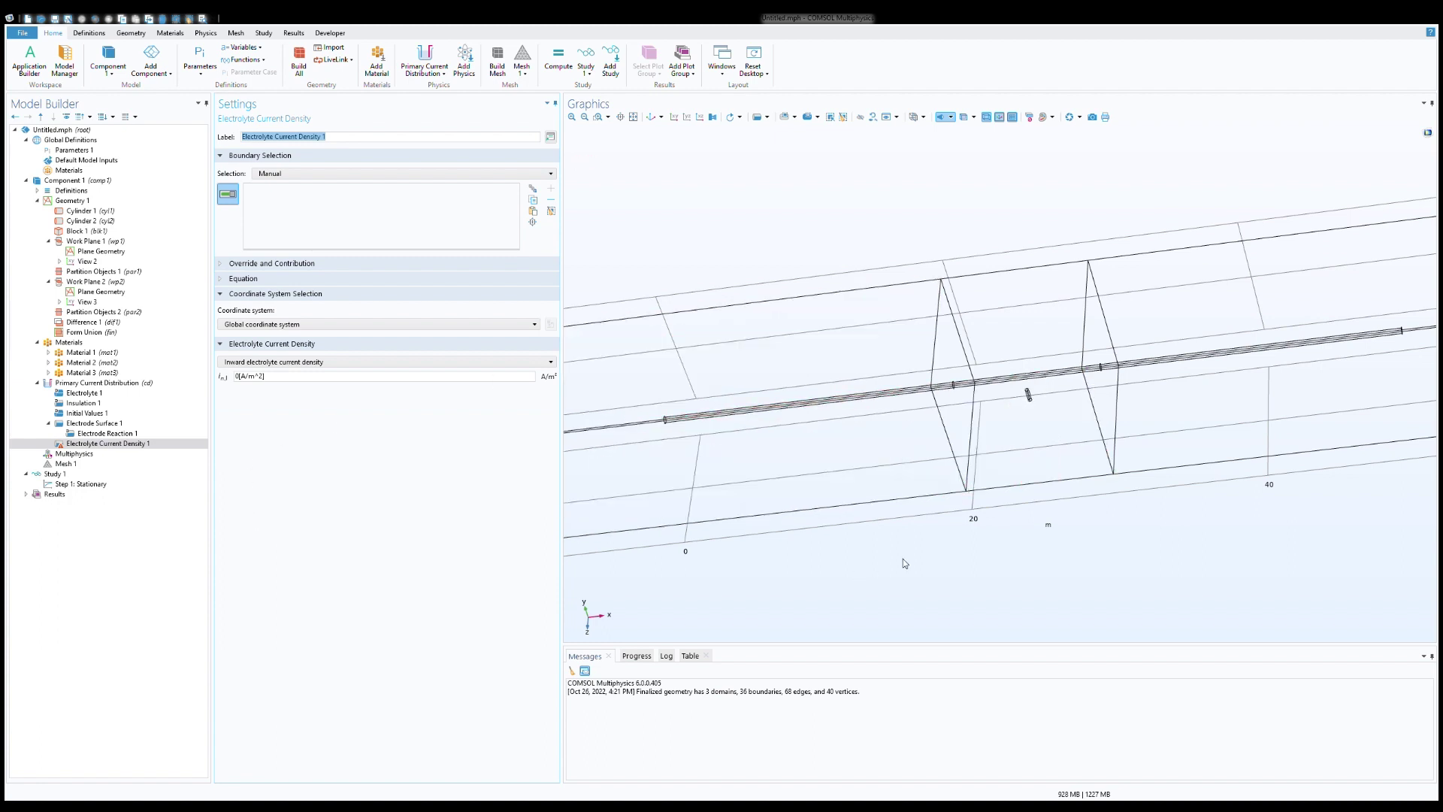
click(584, 118)
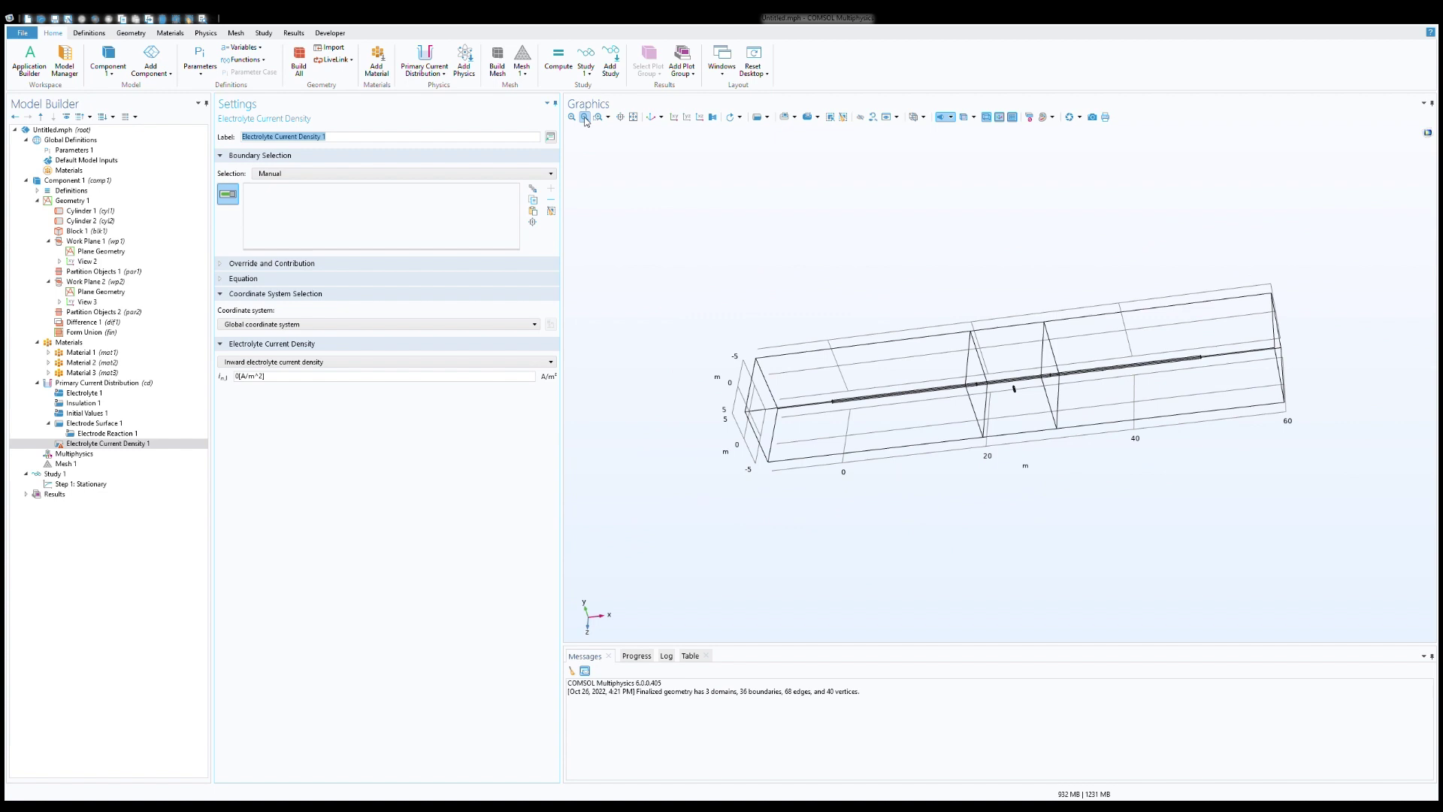
click(674, 117)
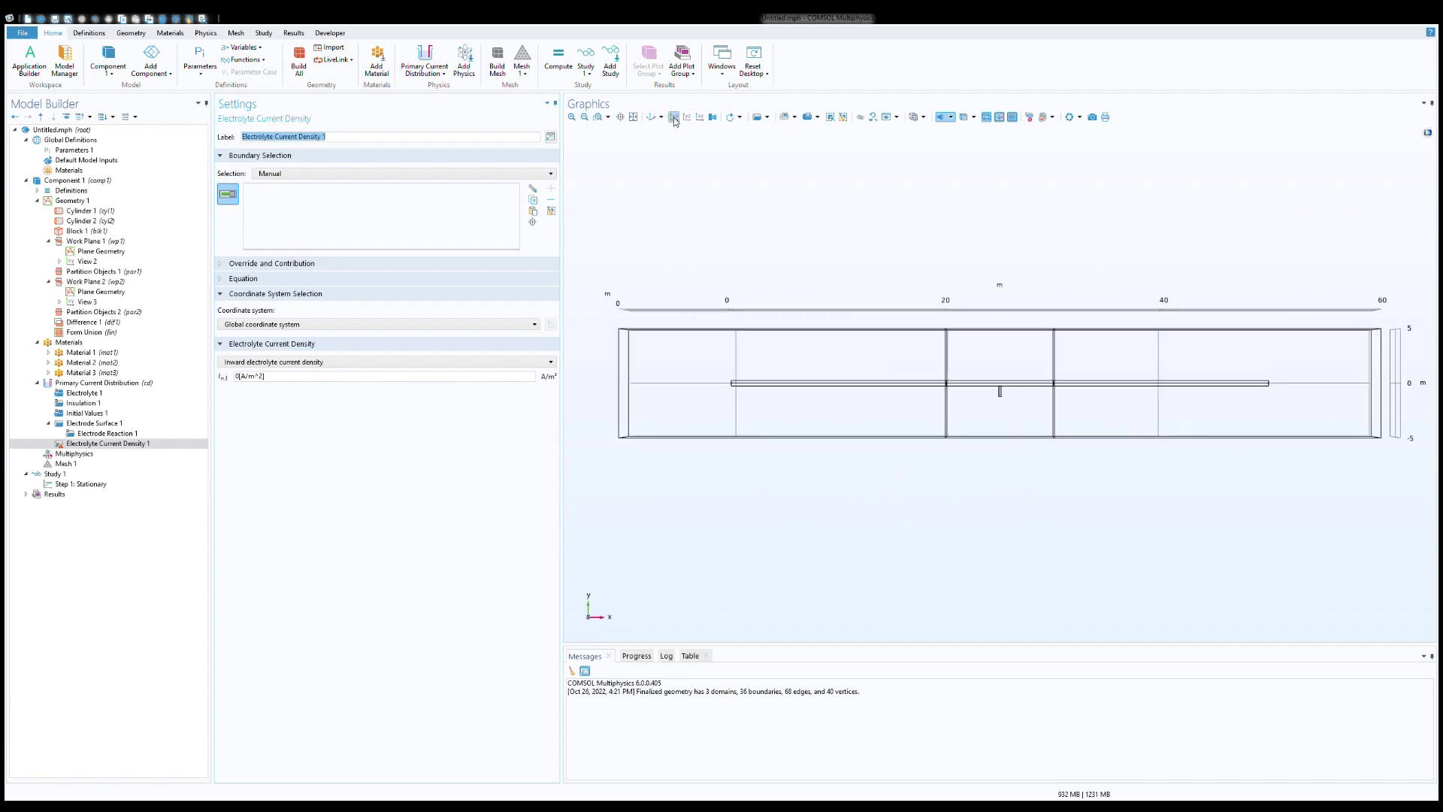
click(788, 117)
drag(710, 358, 1301, 415)
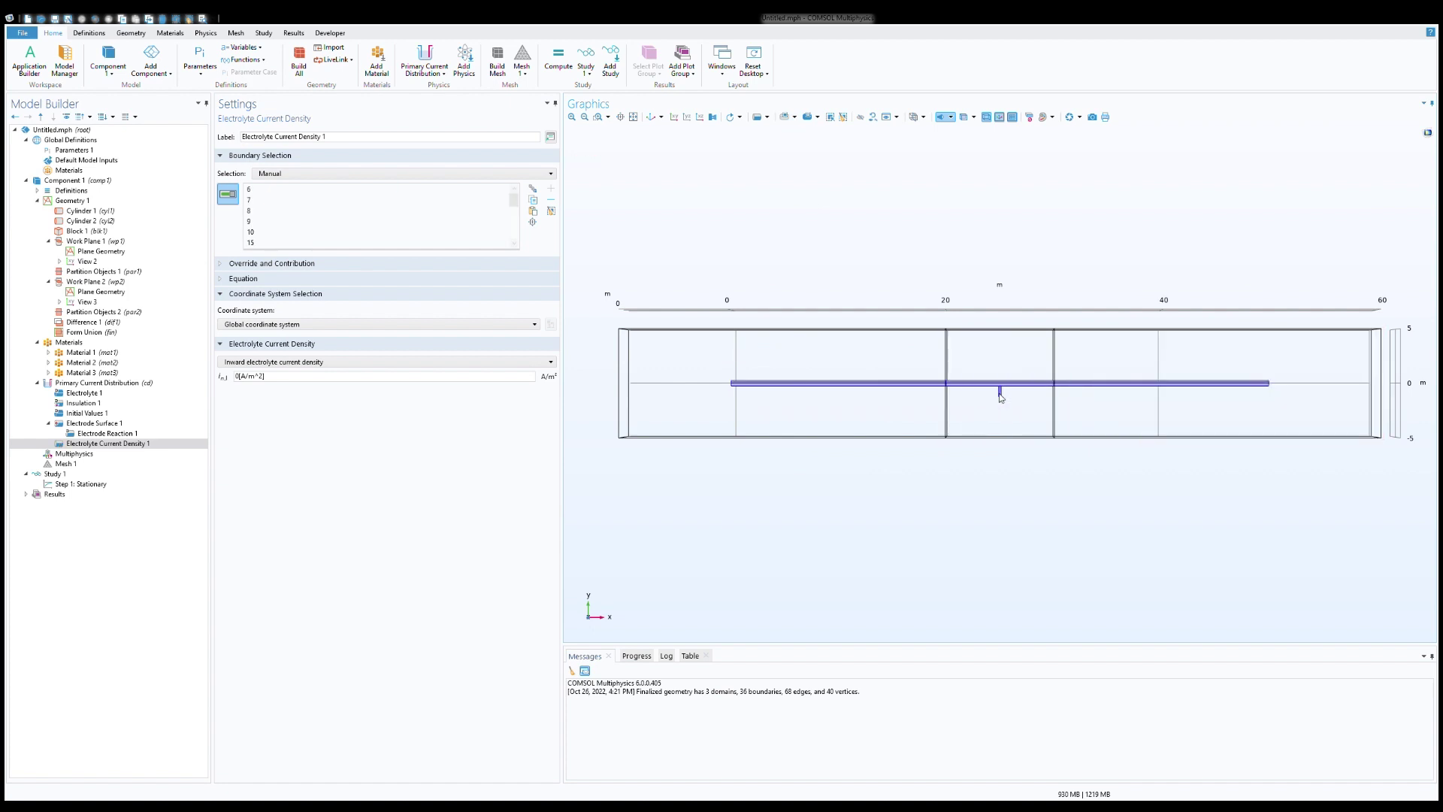
drag(998, 409, 984, 511)
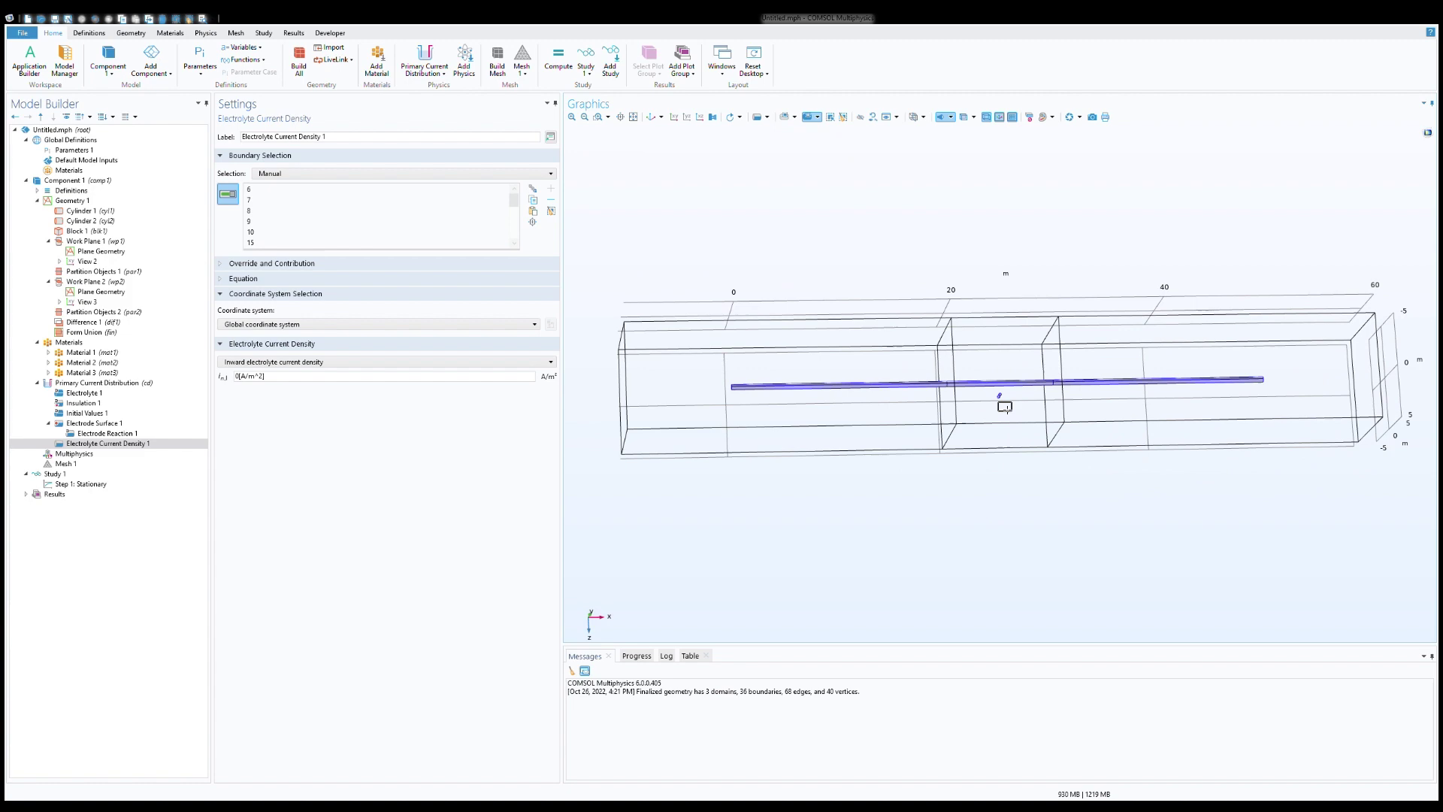
drag(998, 487, 847, 313)
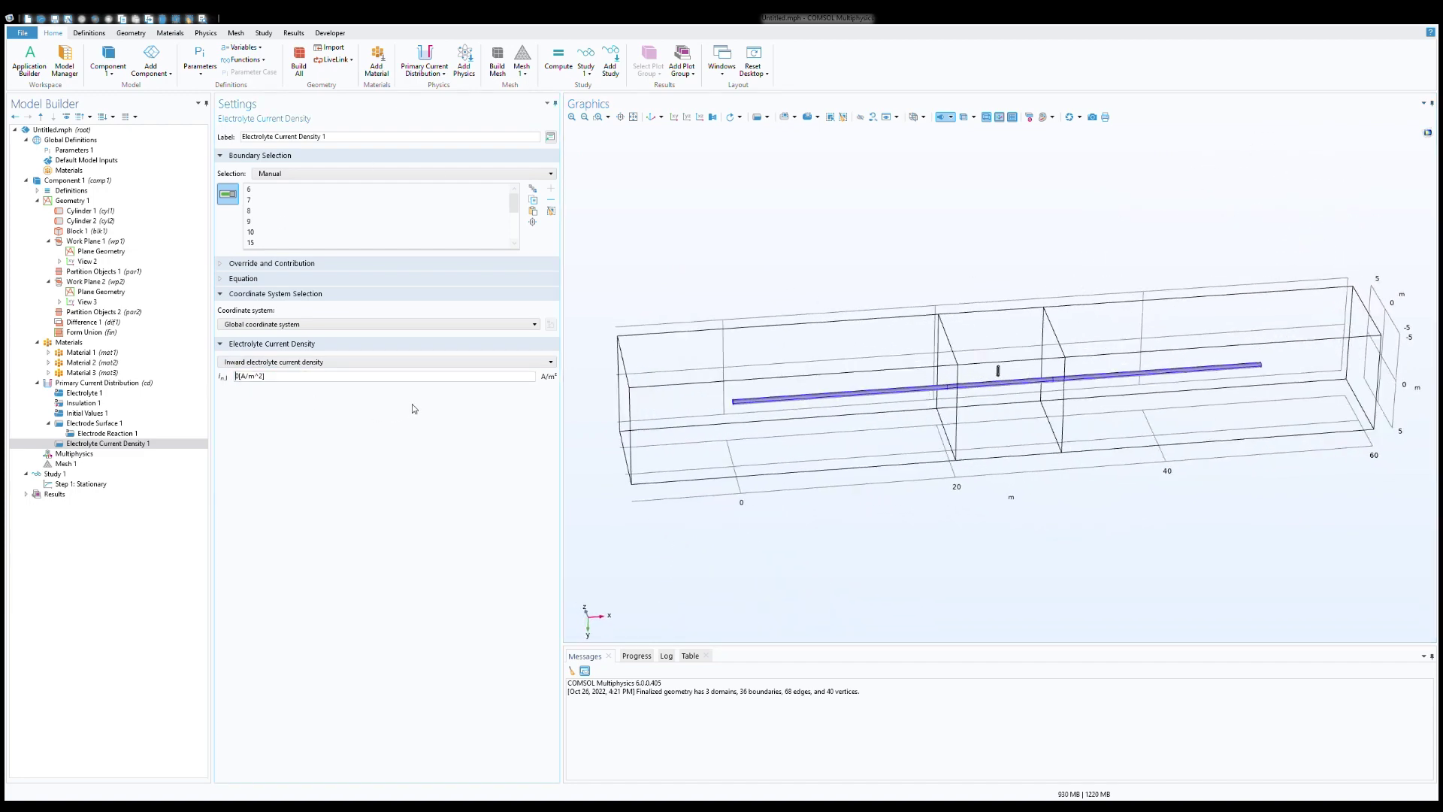
text(-0.002)
drag(988, 615, 1017, 592)
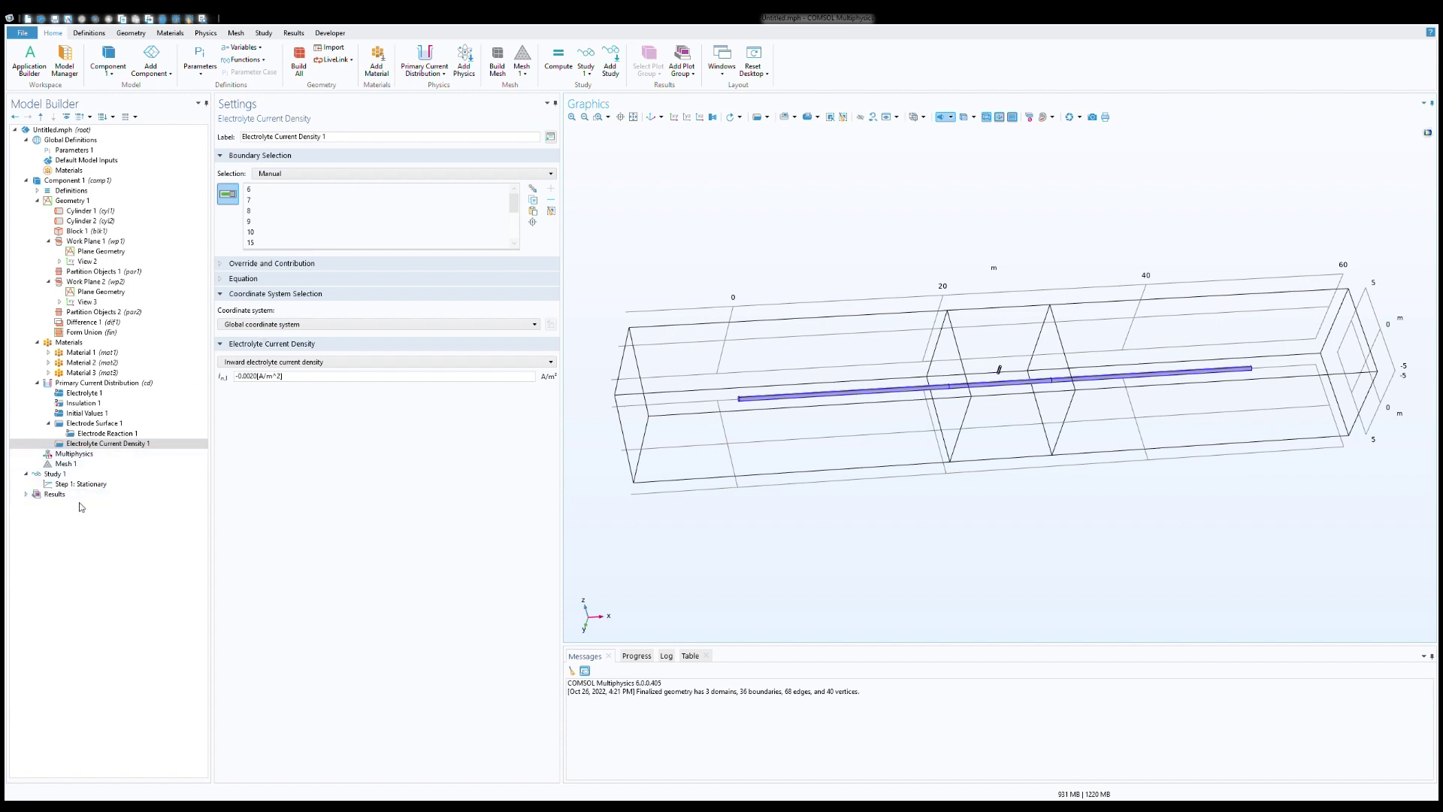
- Build the Normal physics-controlled mesh of 6113 elements and show the soil block transparent
click(64, 464)
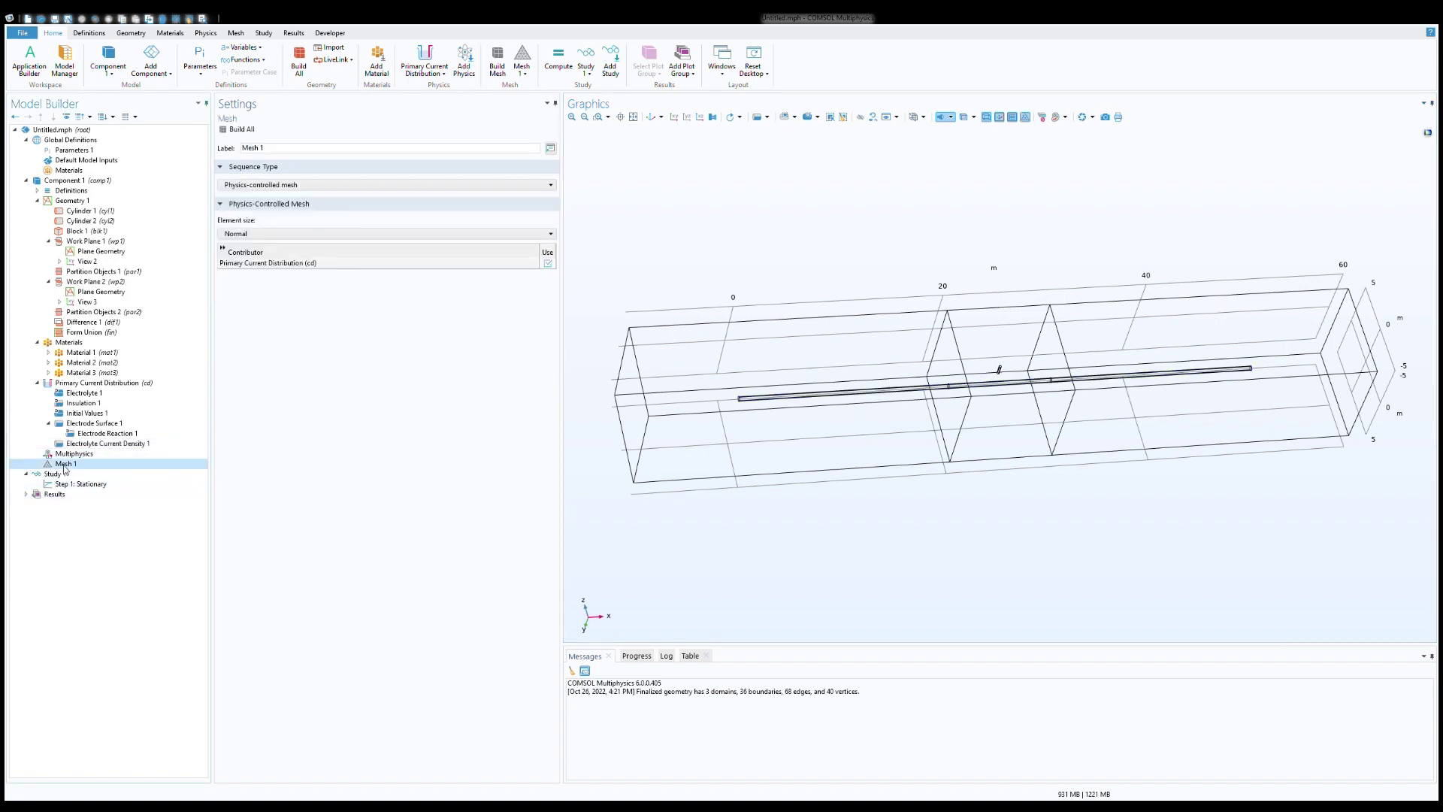
click(239, 130)
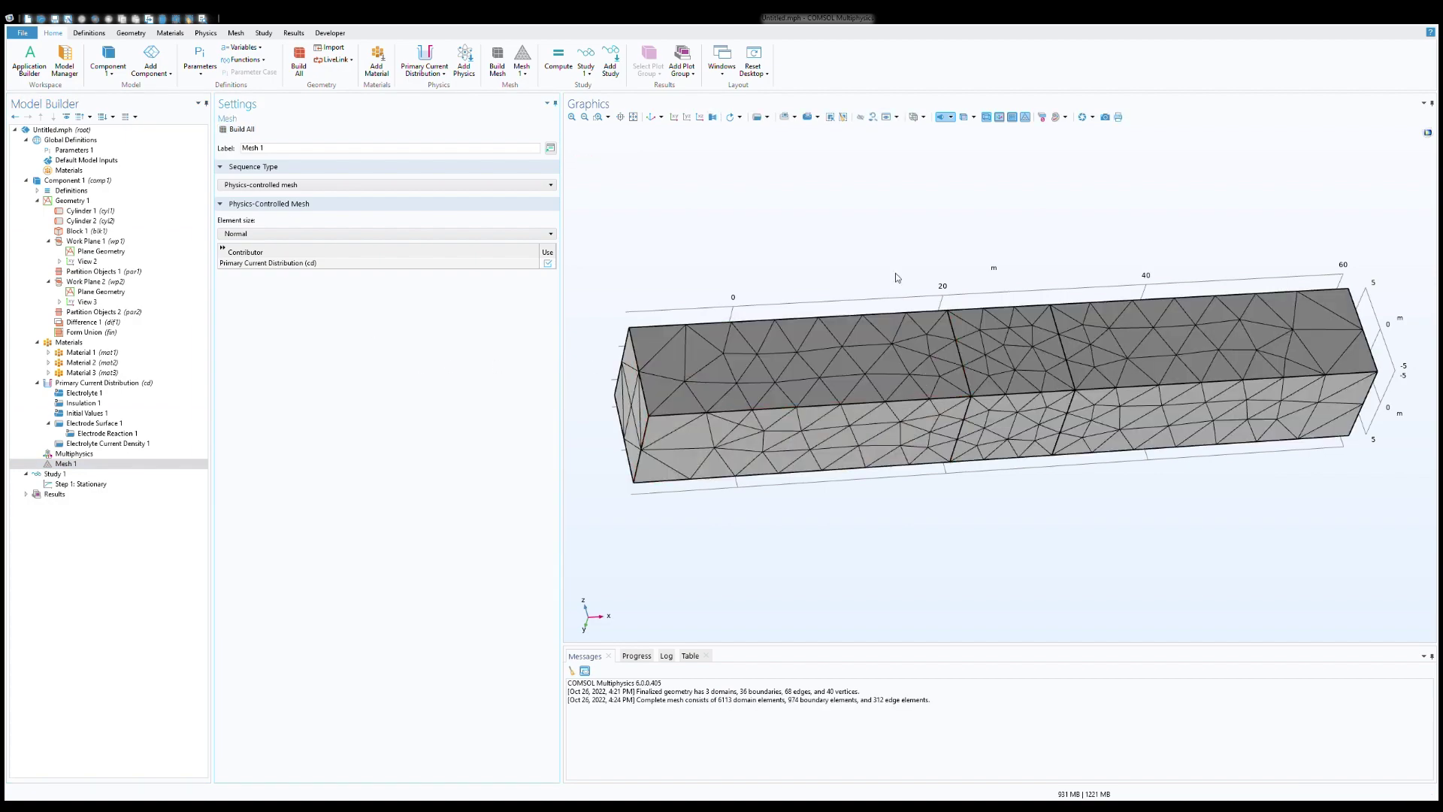
click(965, 116)
drag(898, 497, 794, 324)
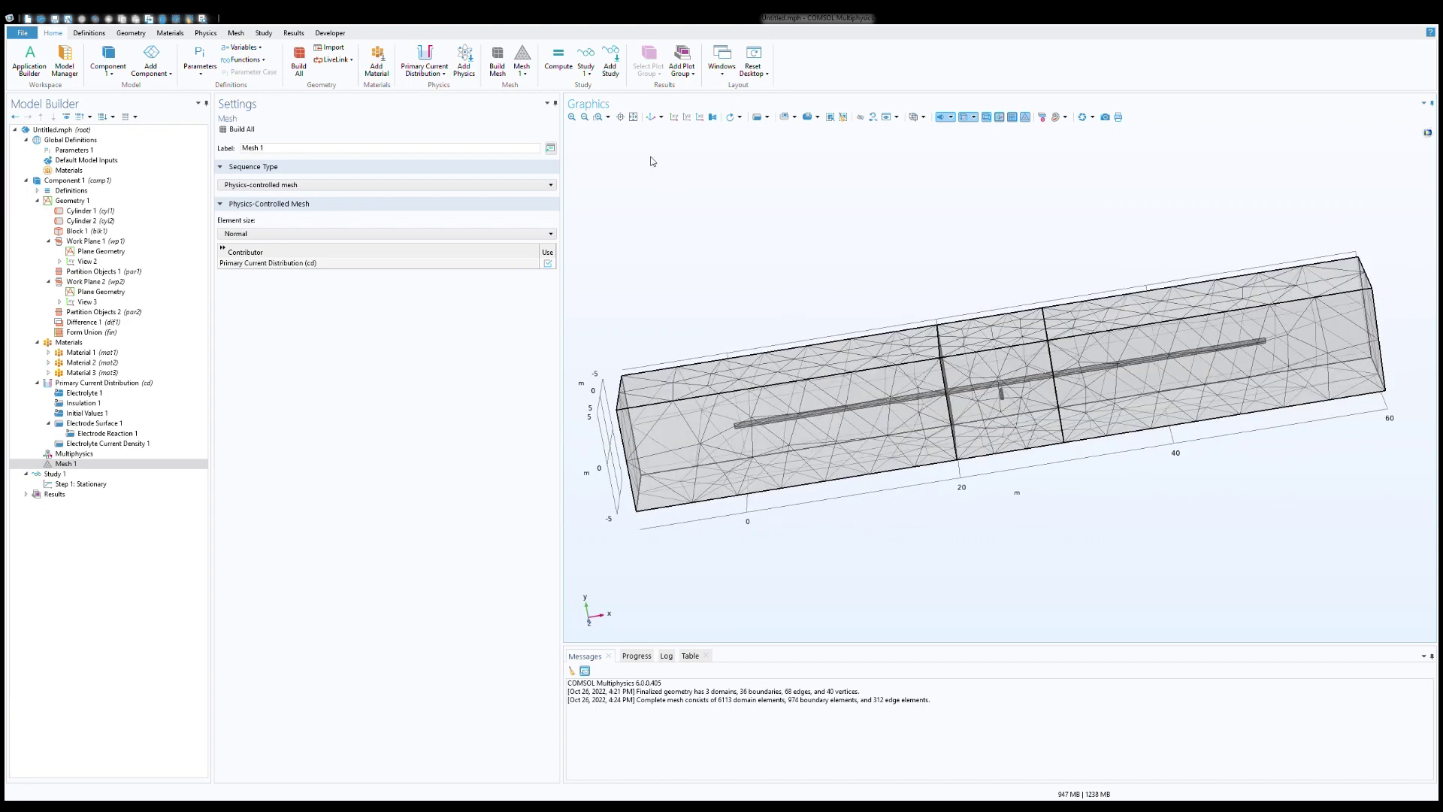
- Zoom in on the vertical anode rod, zoom back out to the whole block, and select Study 1
click(598, 116)
drag(1039, 421, 967, 367)
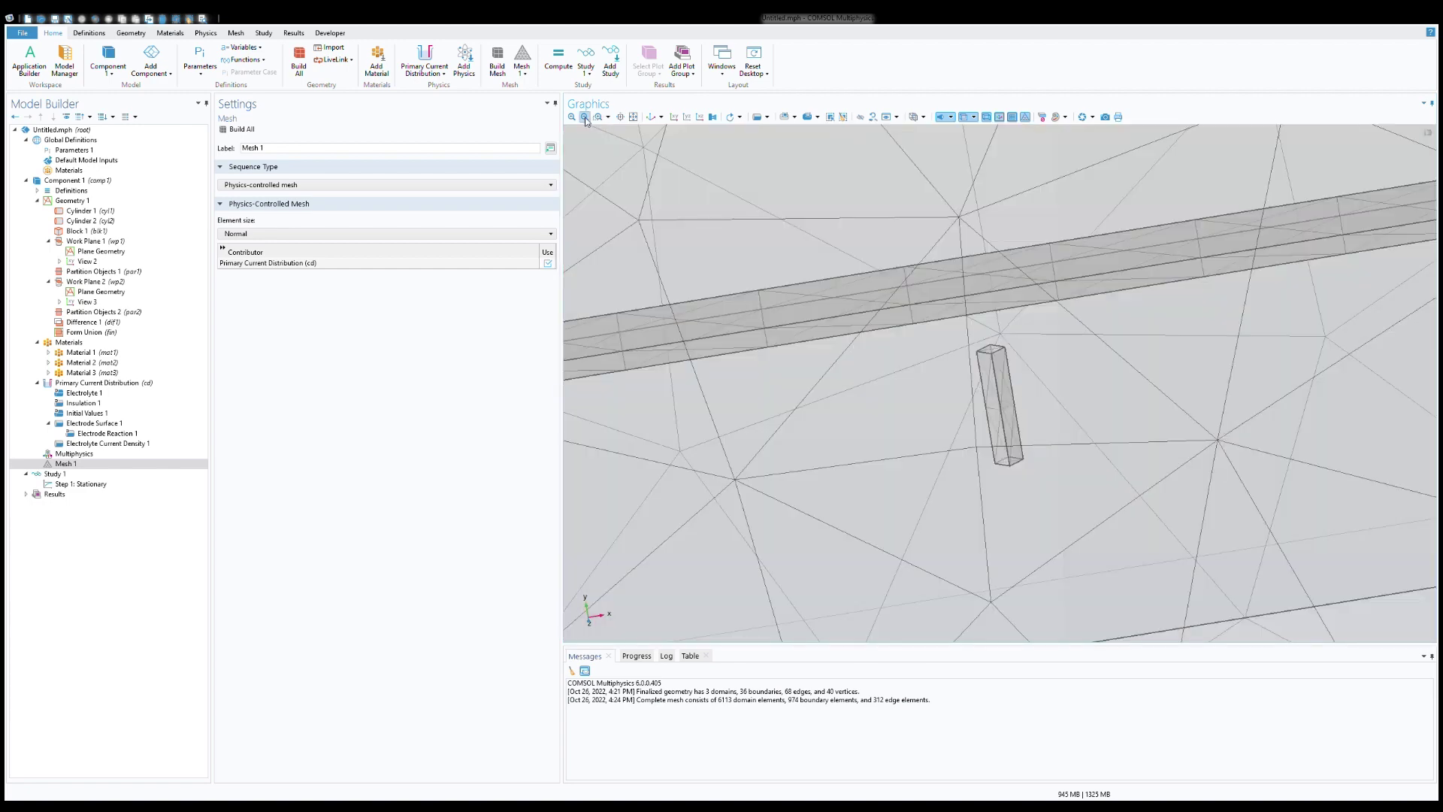
click(584, 118)
click(585, 117)
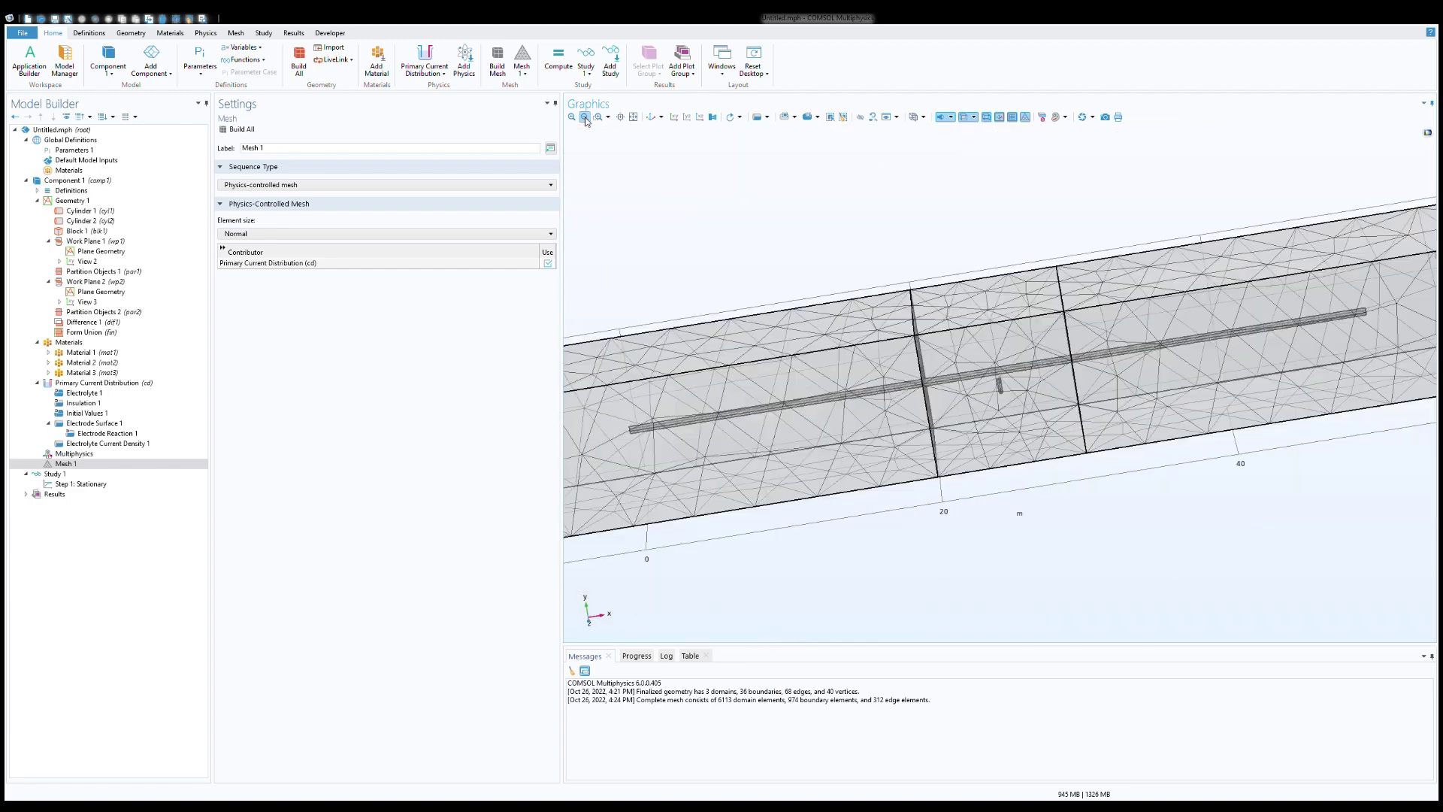
click(585, 118)
click(53, 473)
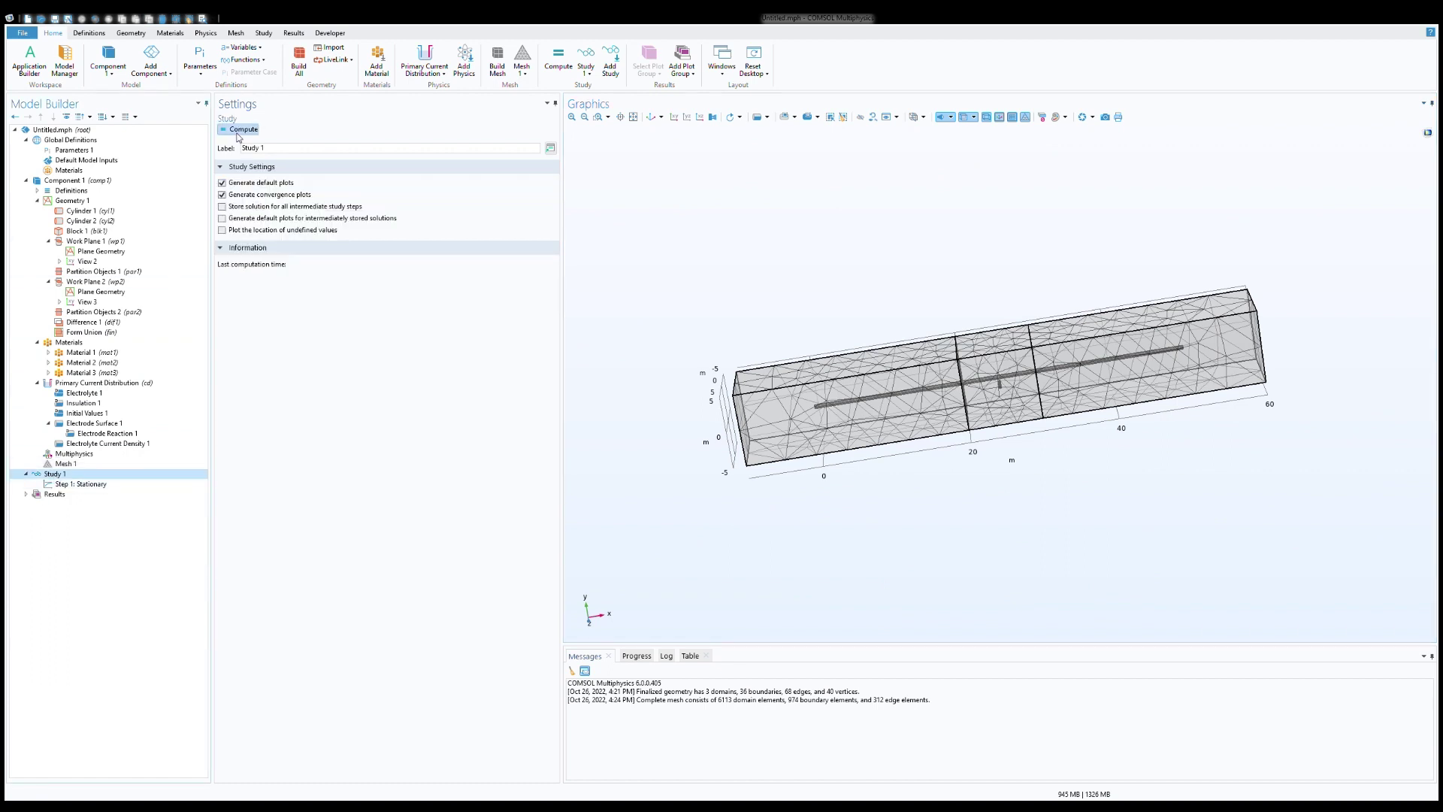
- Compute Study 1 and zoom in on the electrolyte current density streamlines around the pipeline
click(237, 132)
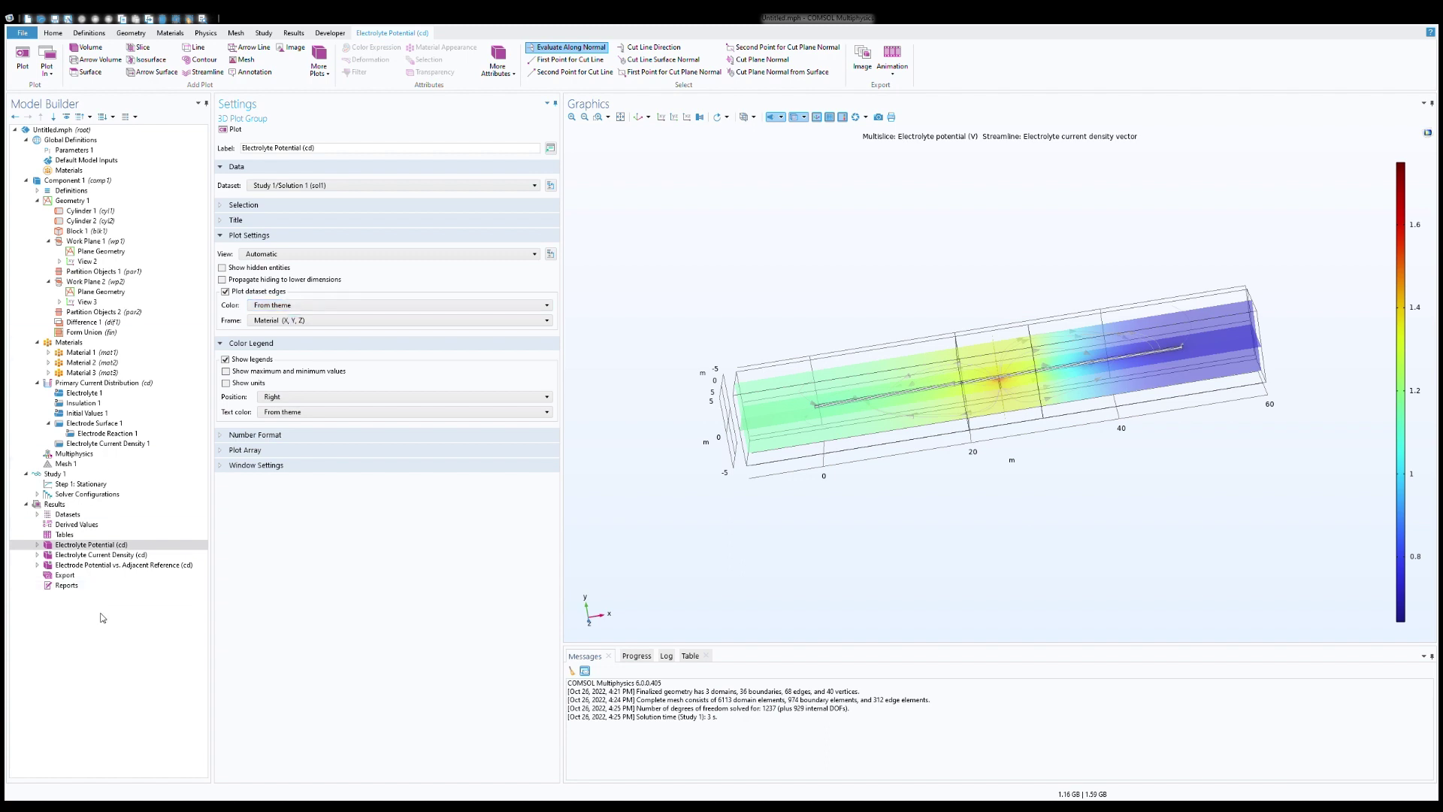
mouse_move(961, 470)
mouse_down()
mouse_move(957, 490)
mouse_move(954, 456)
mouse_up()
click(124, 556)
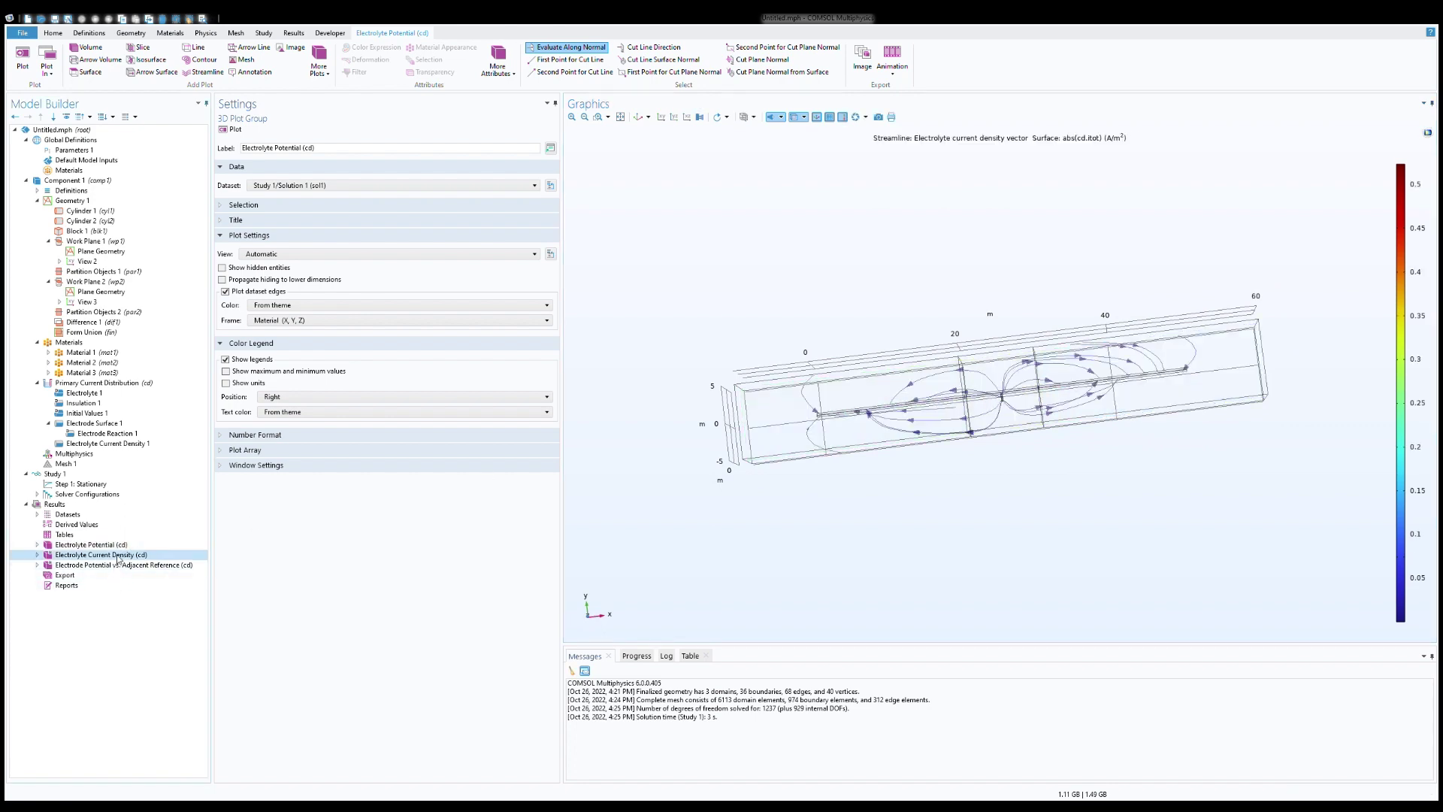
drag(975, 502, 970, 518)
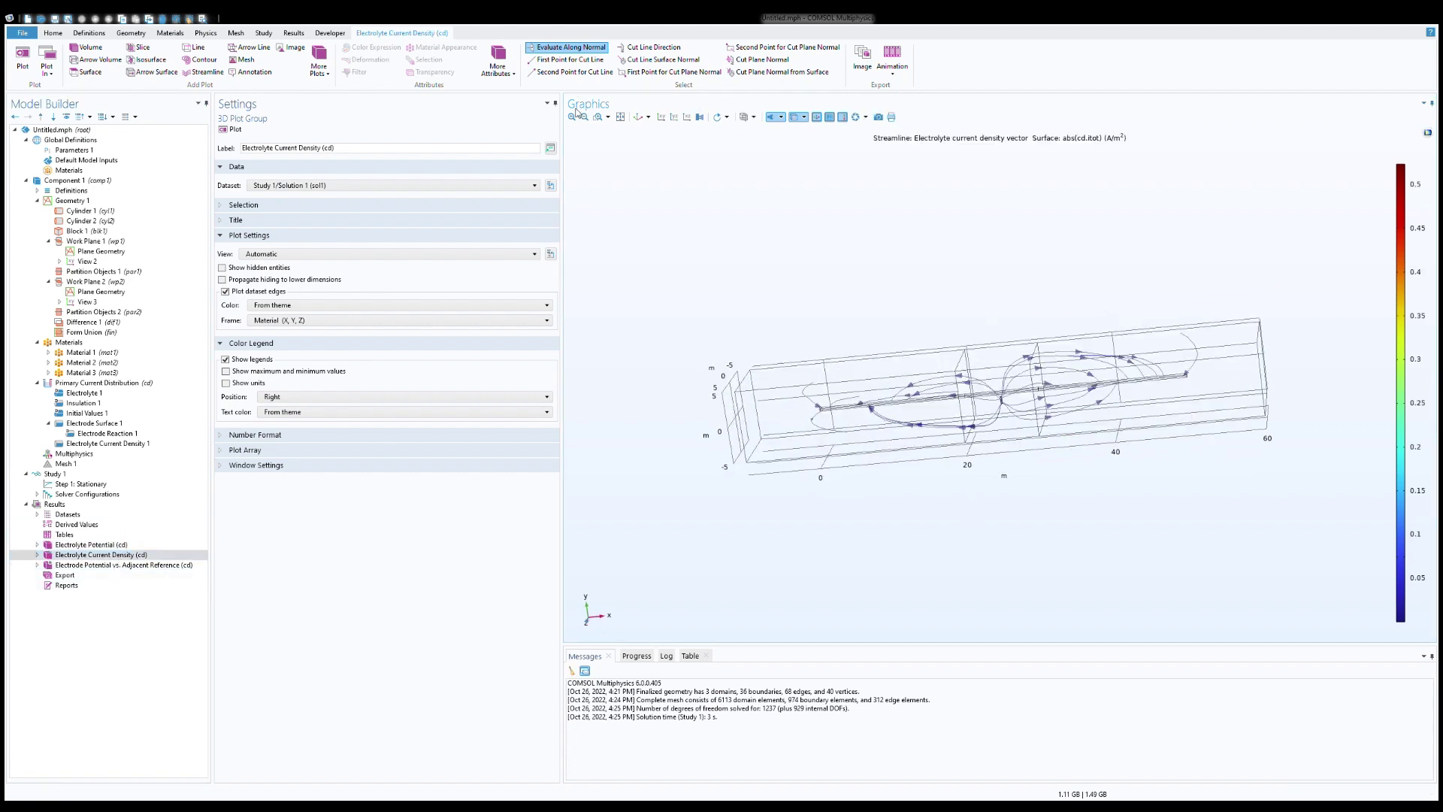
click(597, 116)
drag(798, 370, 1233, 462)
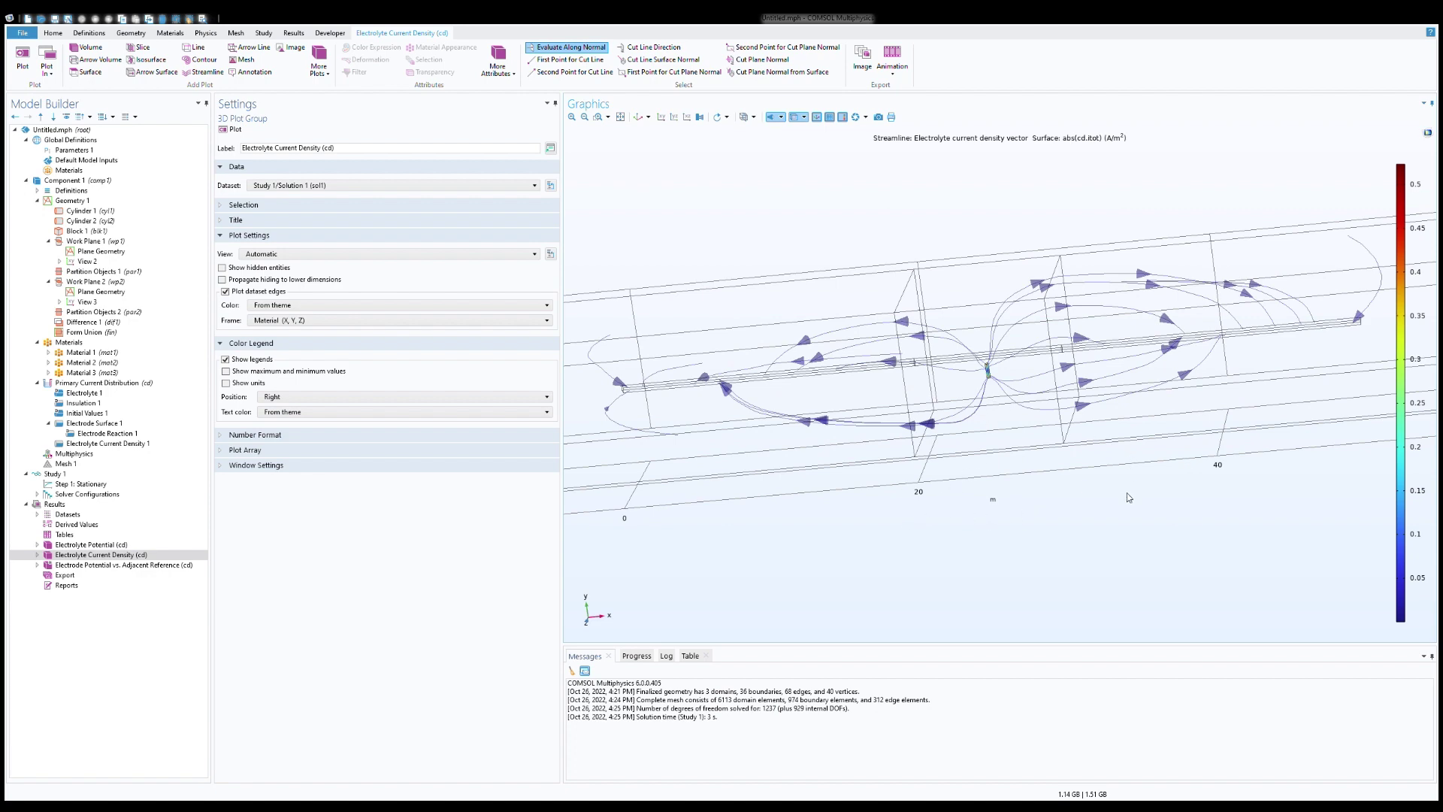
drag(1126, 493, 1144, 513)
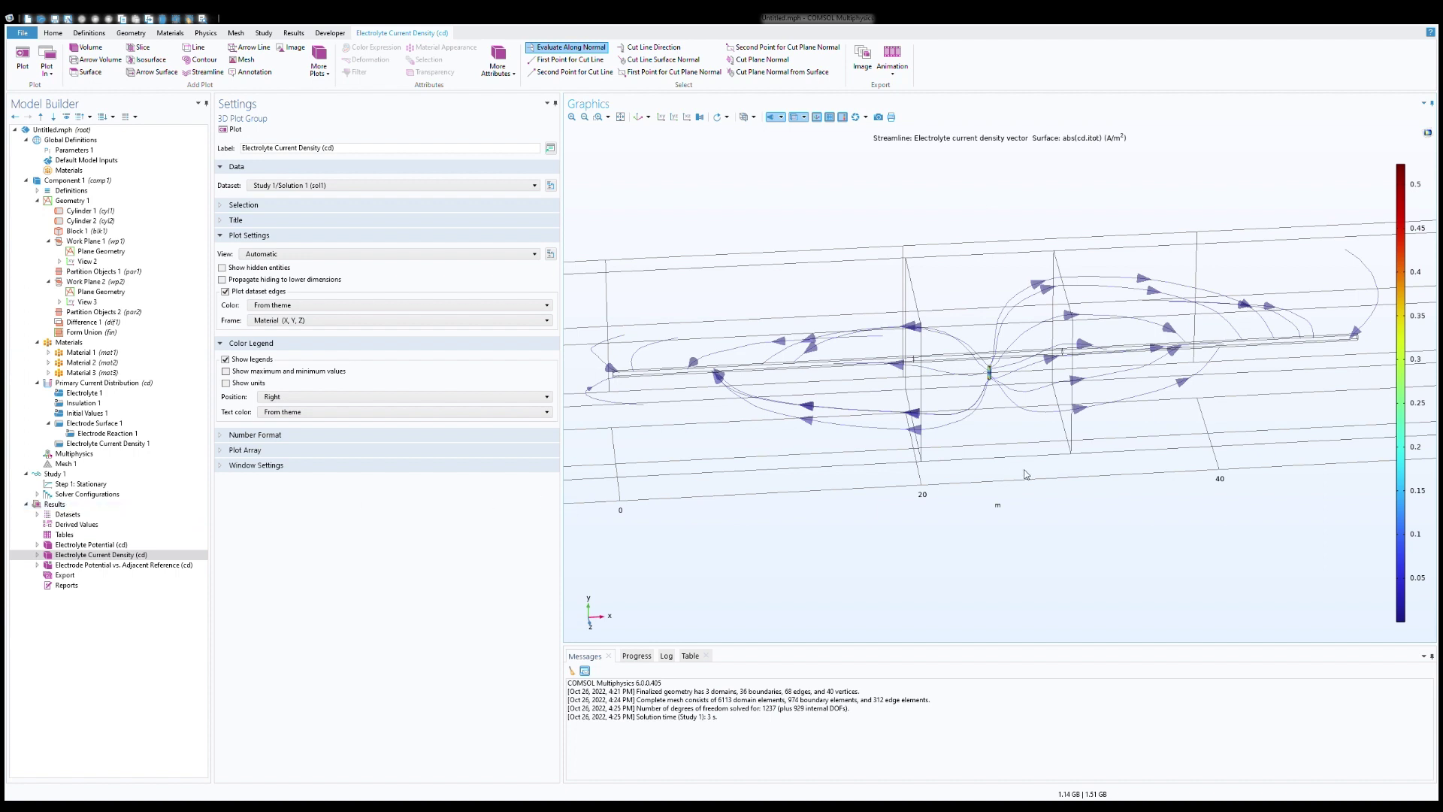
- Add a 3D plot group with a Surface plot of -phil, using -phil as its description
click(62, 509)
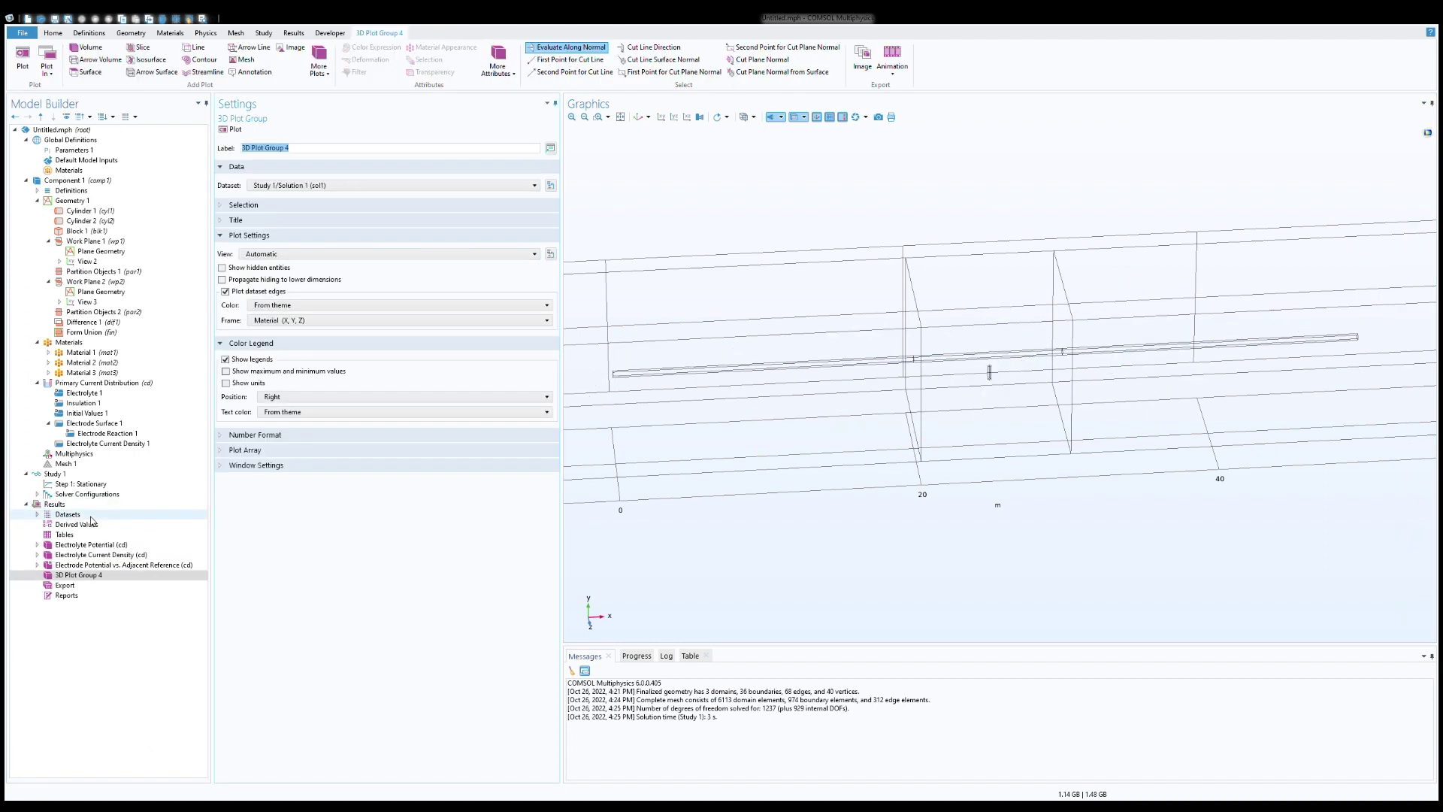
click(69, 576)
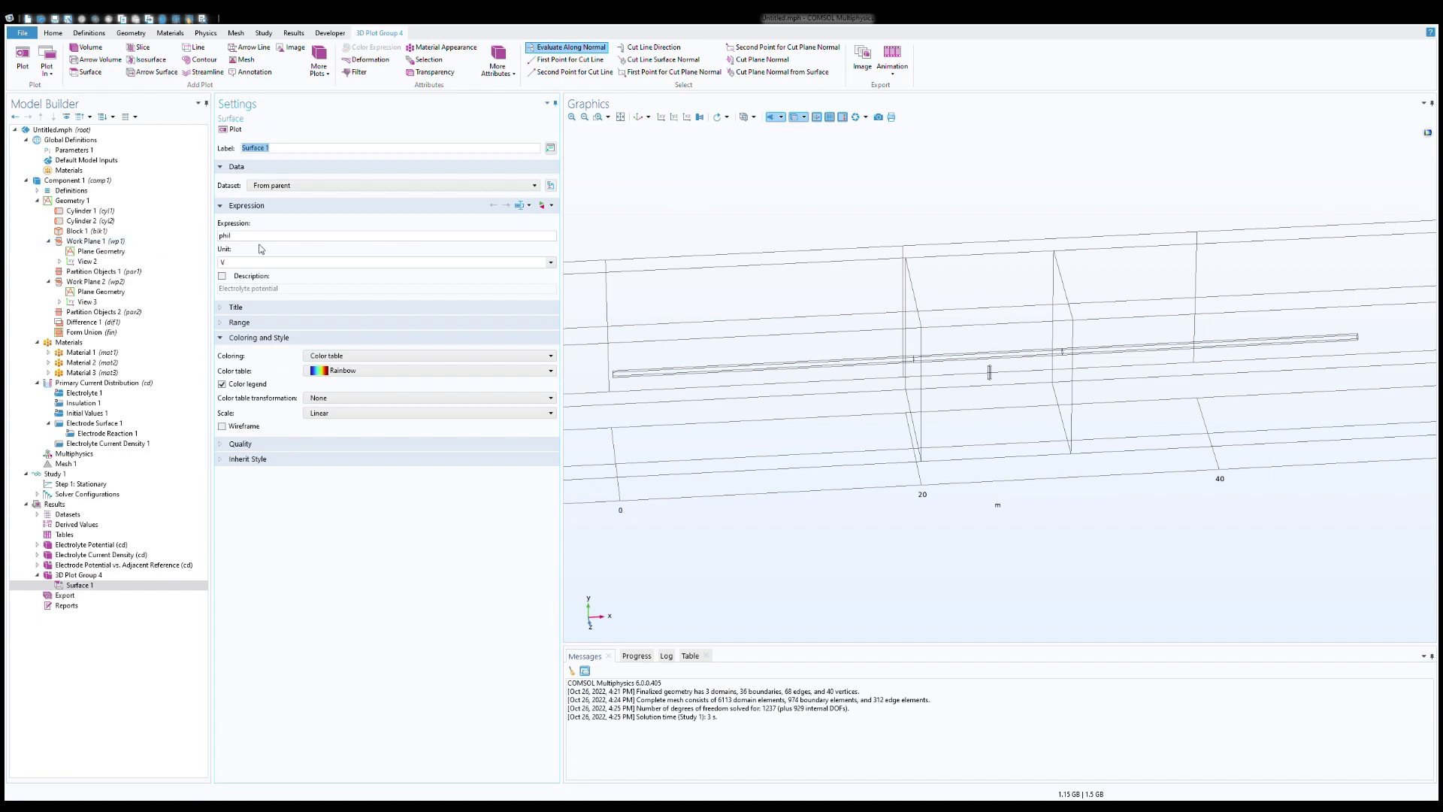
click(225, 236)
text(-)
click(222, 276)
- Set a manual colour range from -1.75 to -0.4 and add a Selection node to Surface 1
click(227, 324)
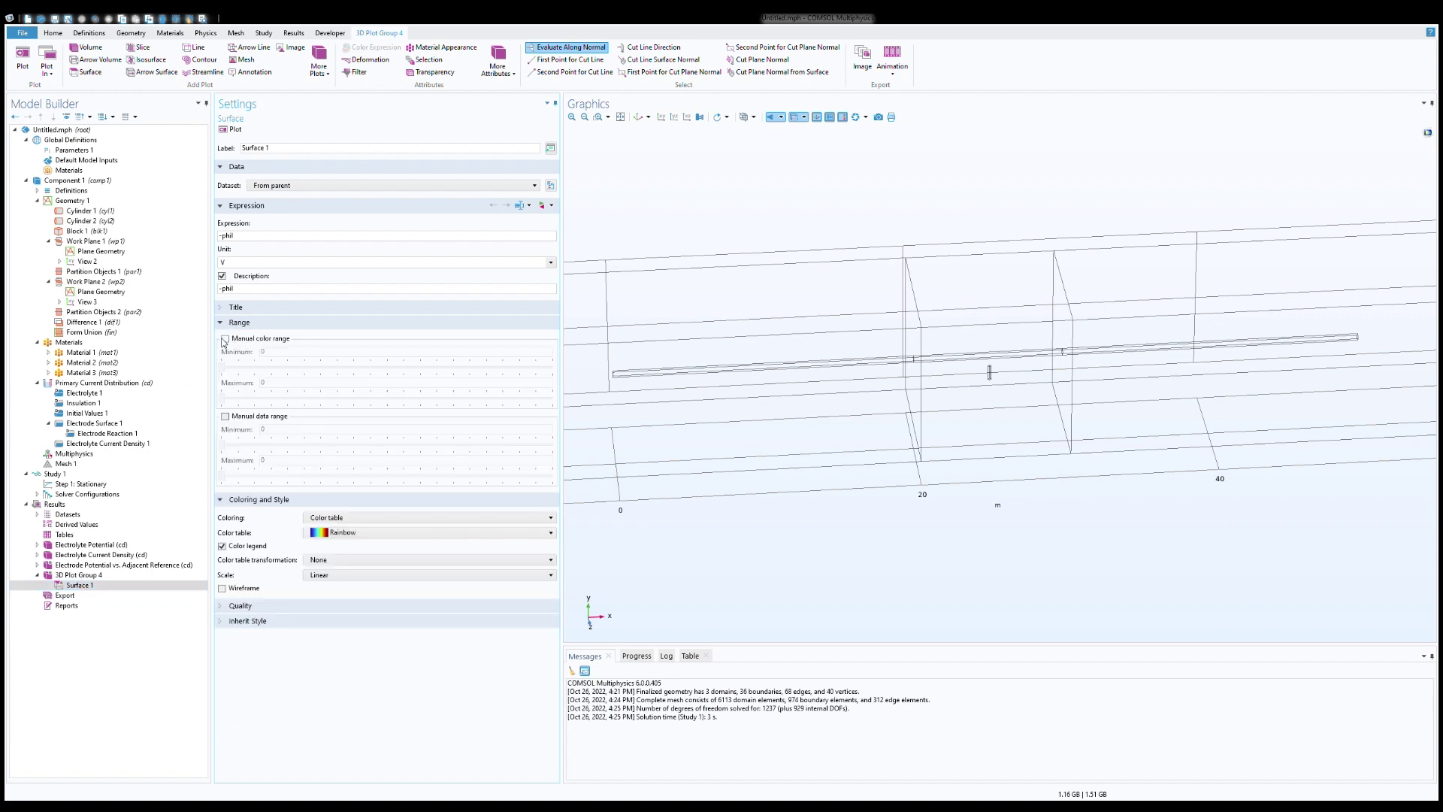
click(224, 339)
click(275, 354)
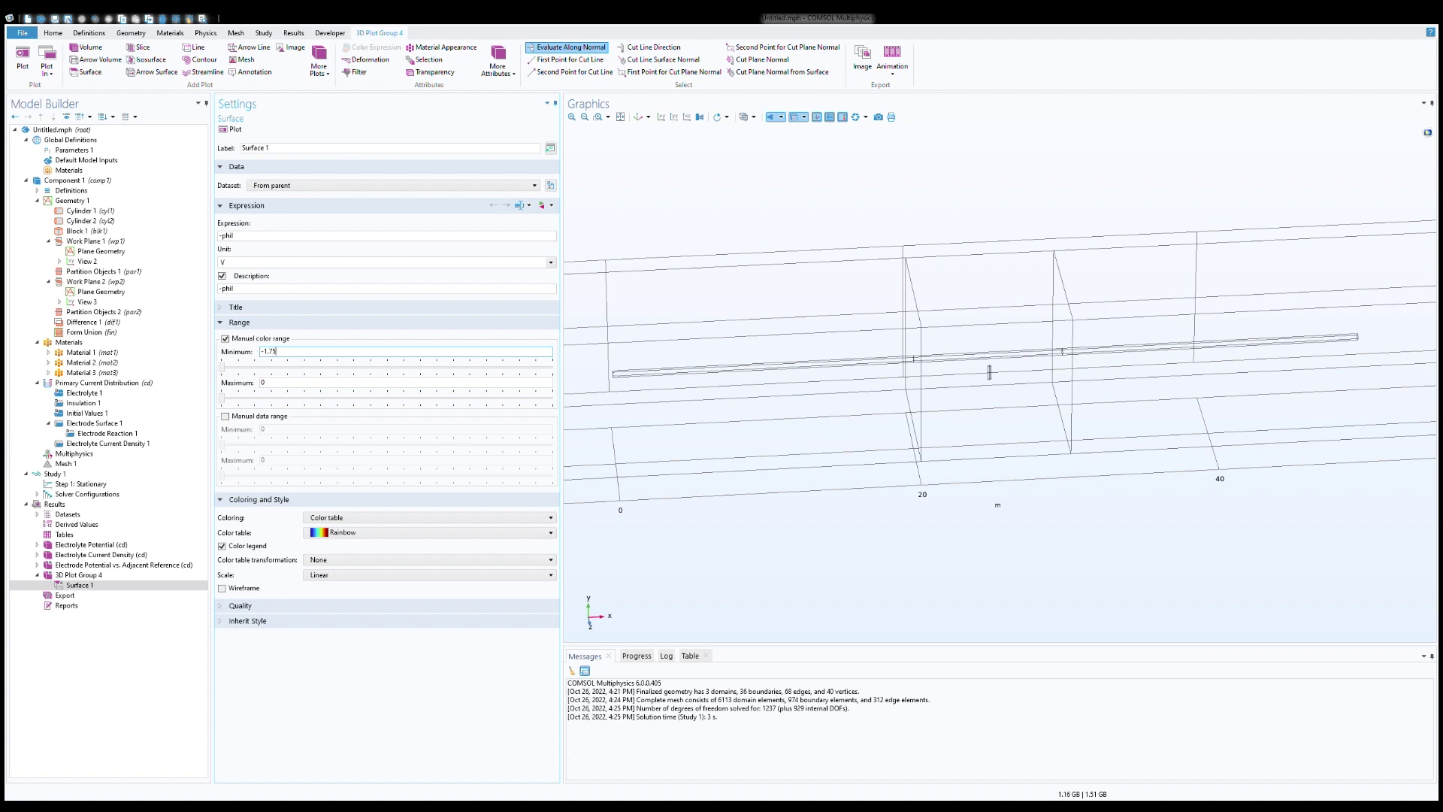
click(272, 390)
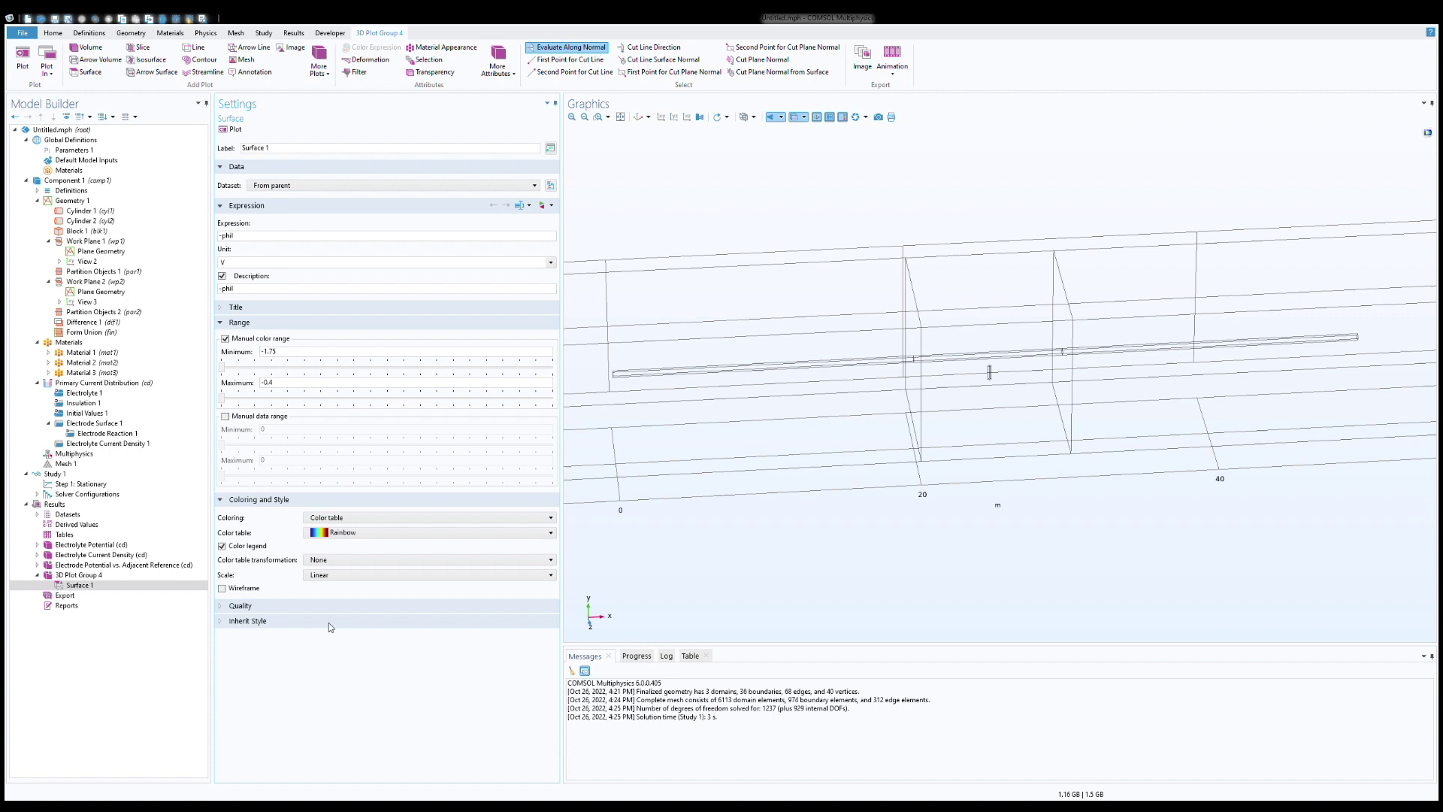
click(104, 587)
click(429, 59)
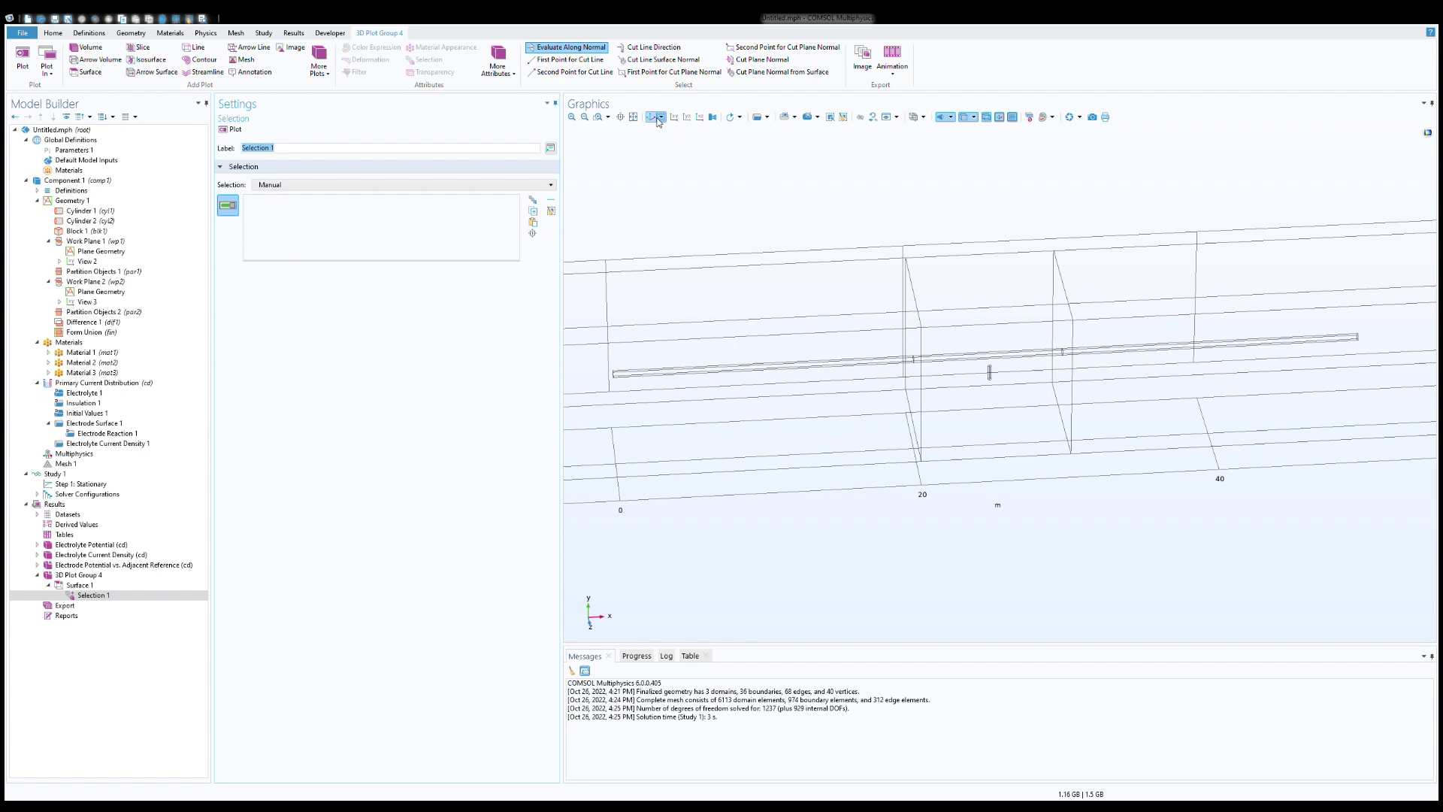
- Restrict the -phil surface to pipeline and anode boundaries 6–15, then replot in 3D
click(673, 118)
click(786, 117)
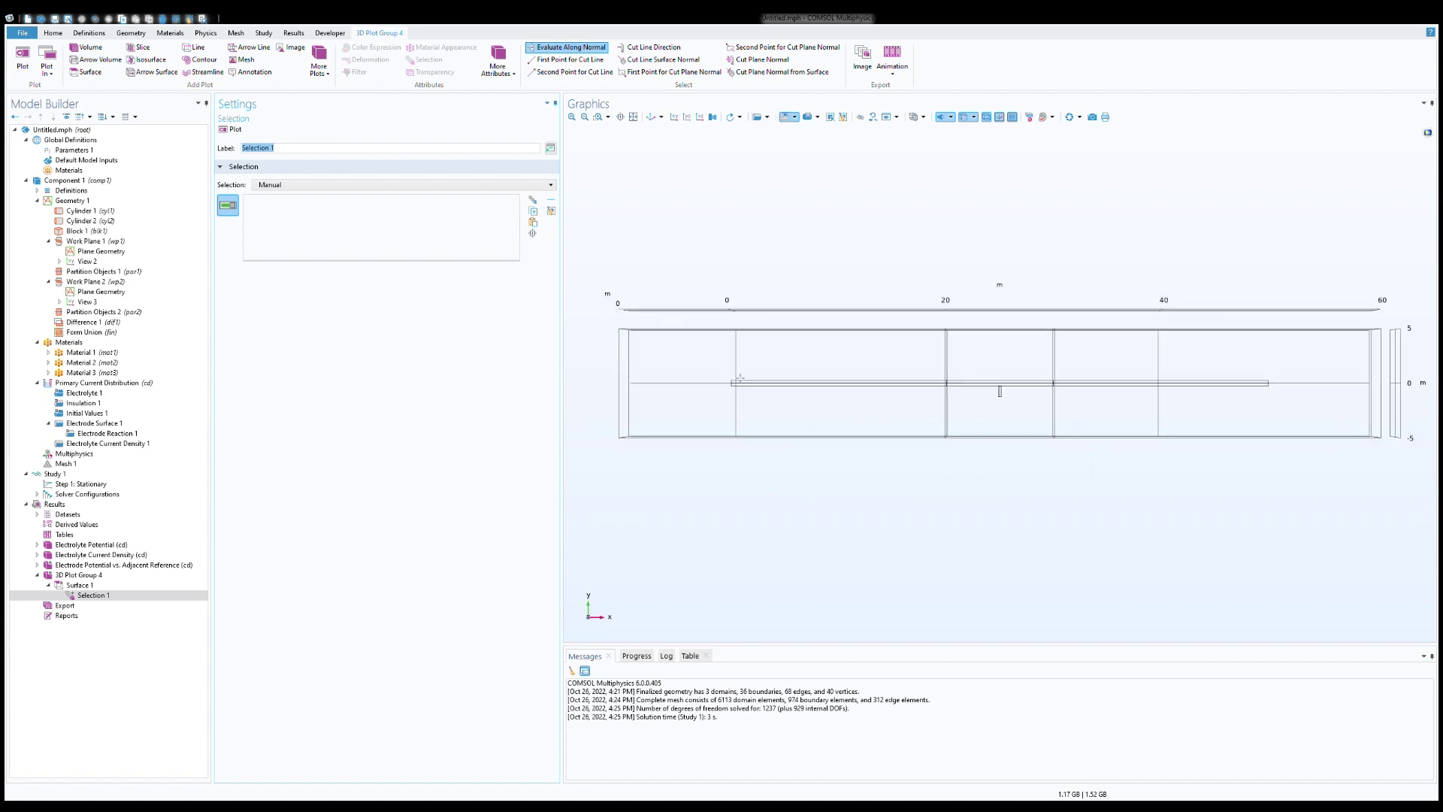
drag(710, 356, 1297, 422)
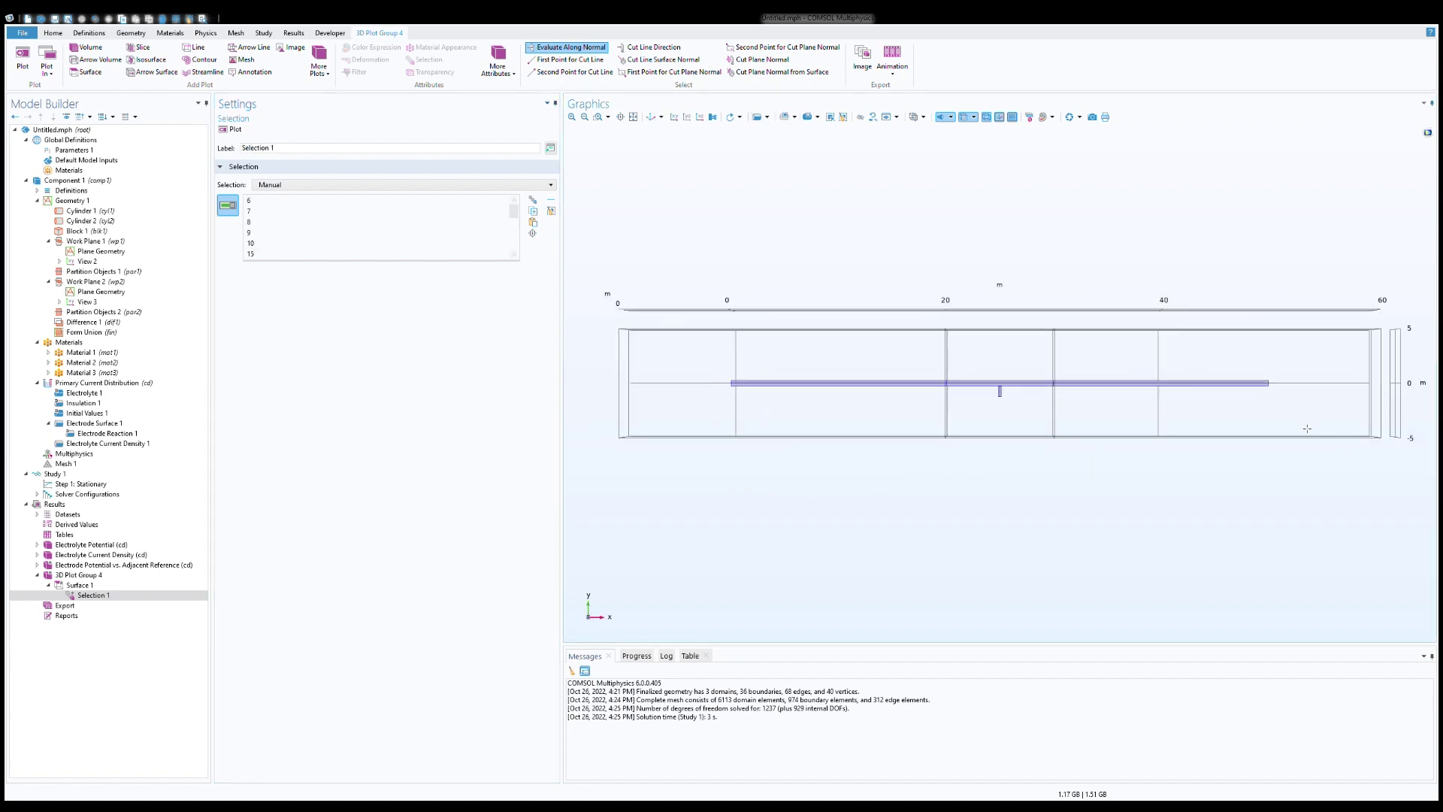
drag(841, 541, 847, 570)
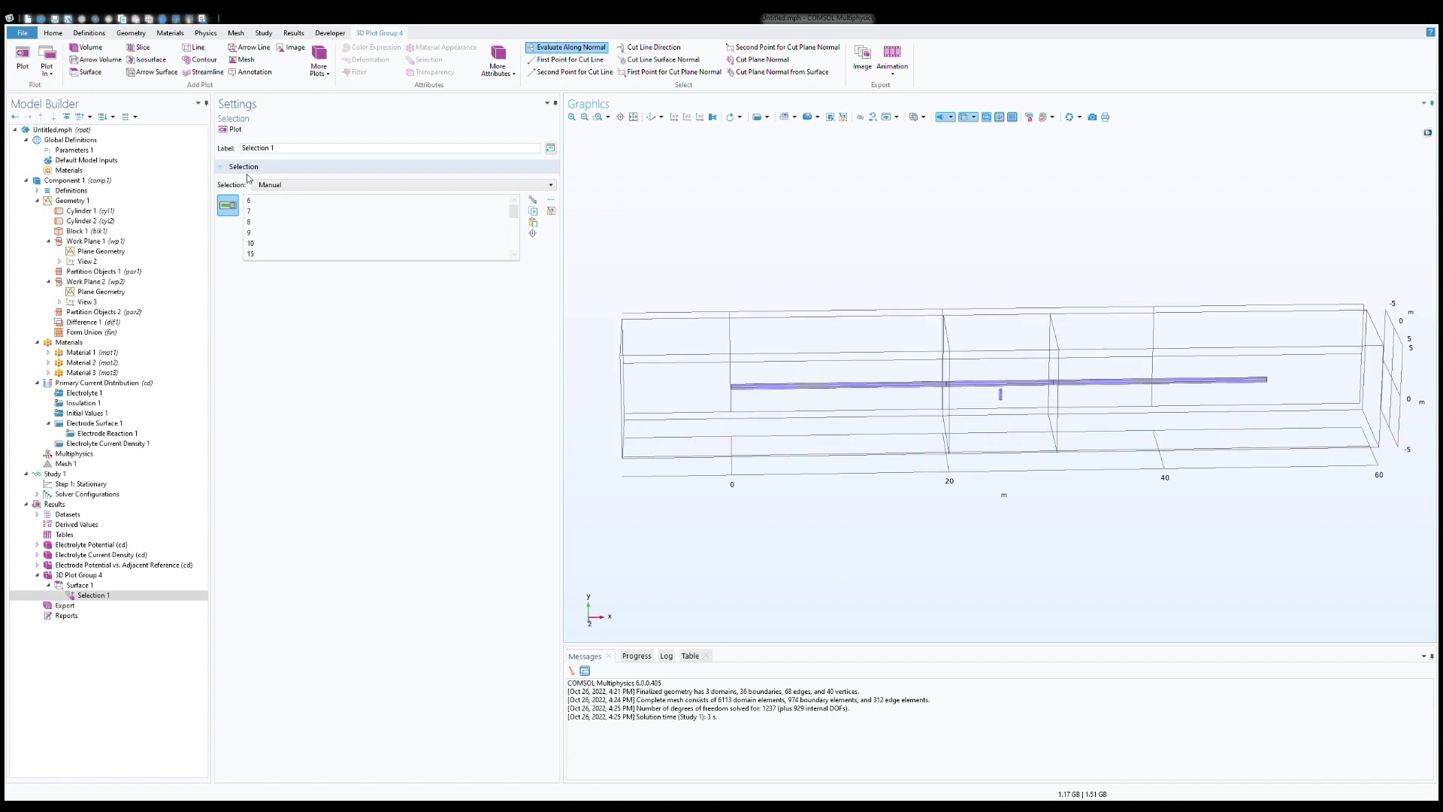
click(235, 130)
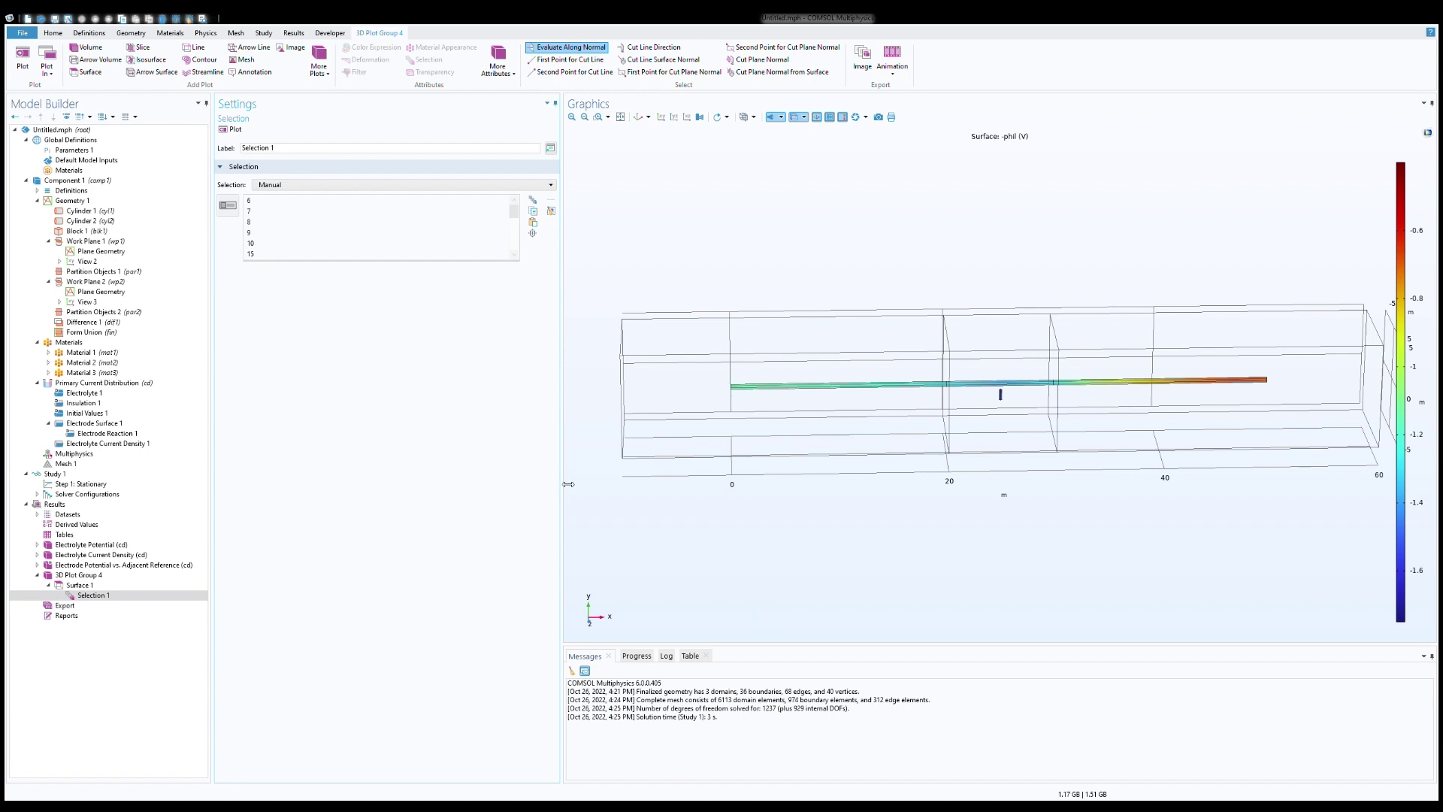
- Narrow the settings panel and orbit the potential plot to inspect both end faces
drag(568, 484, 349, 496)
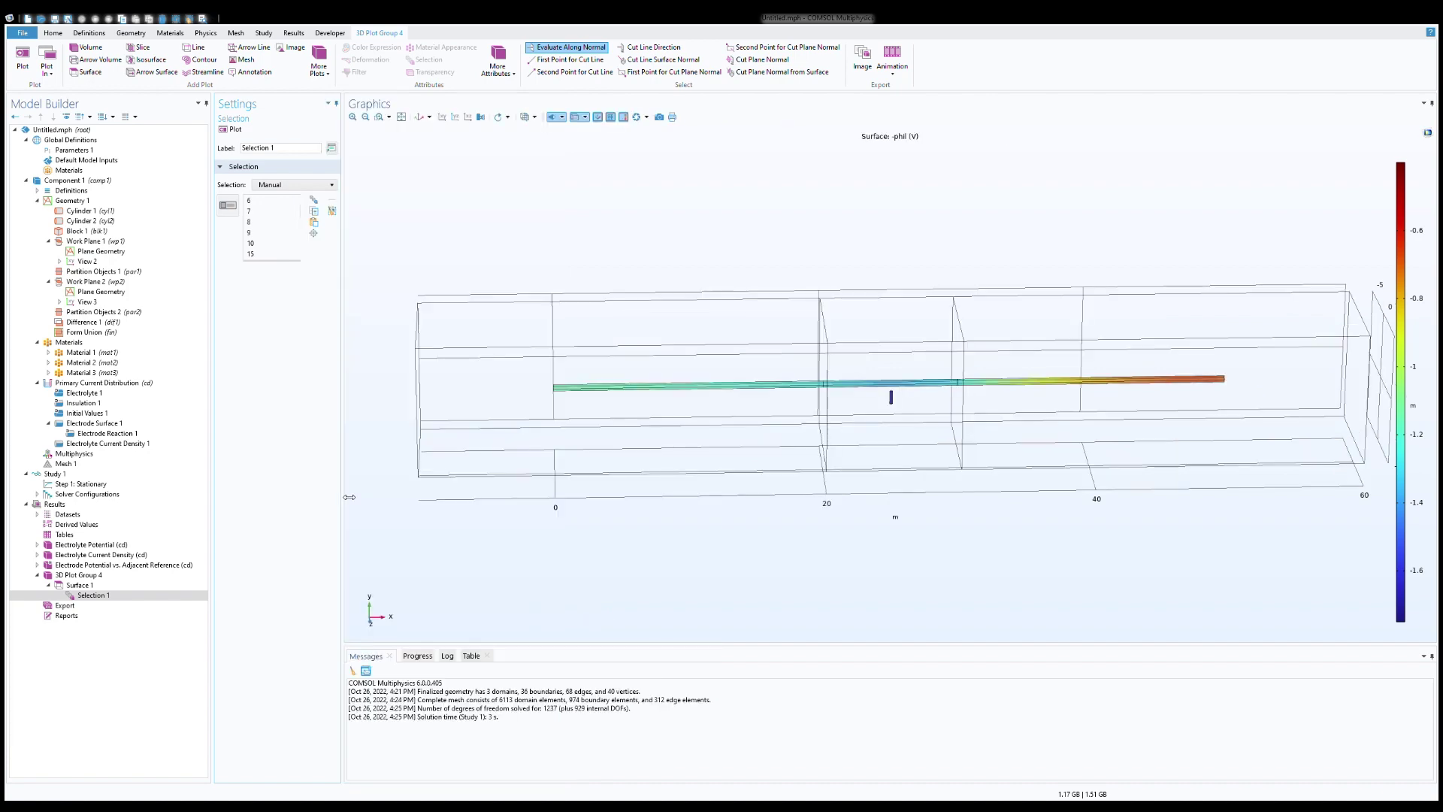
drag(458, 528, 463, 554)
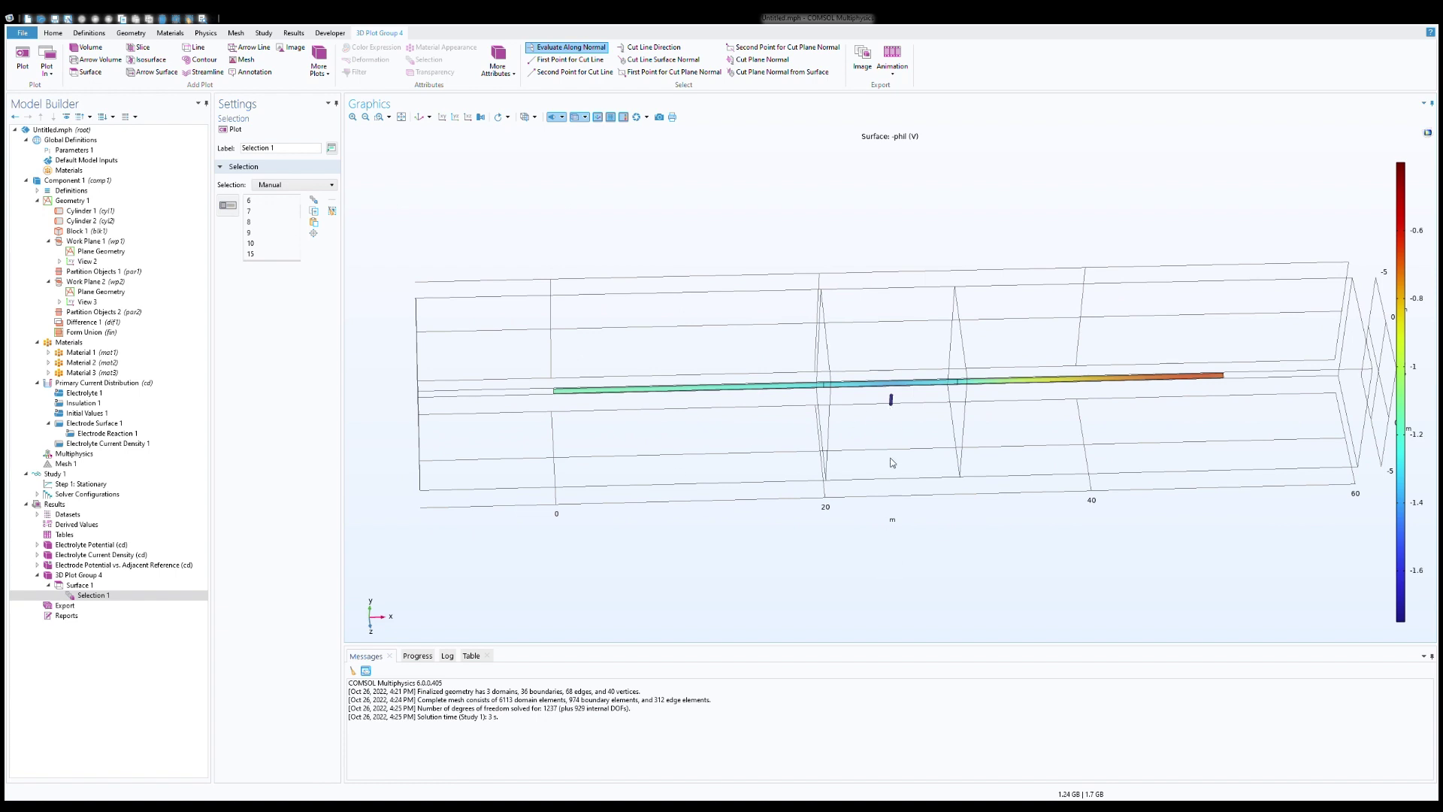
mouse_move(889, 428)
mouse_down()
mouse_move(892, 396)
mouse_move(899, 426)
mouse_move(894, 409)
mouse_up()
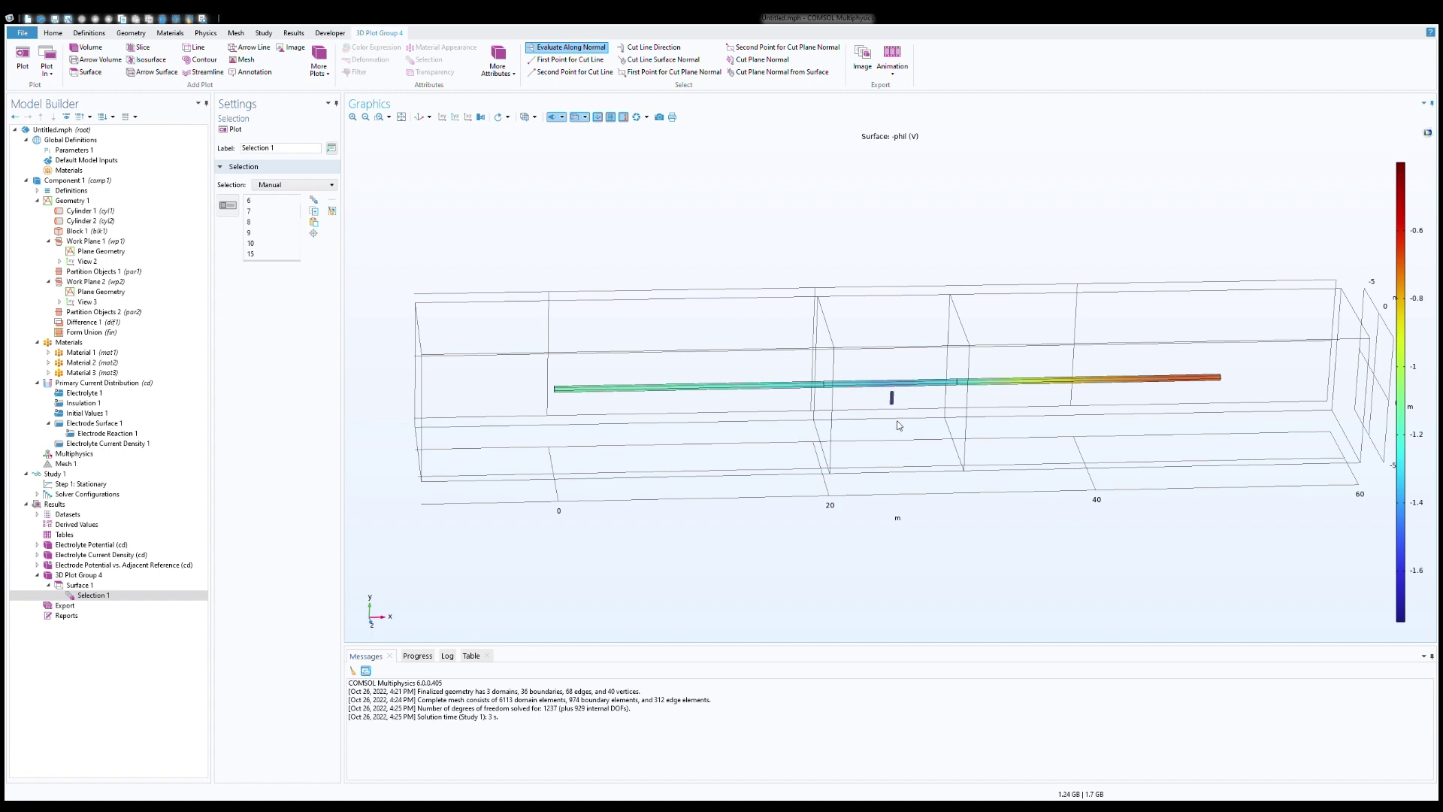
drag(899, 426, 876, 430)
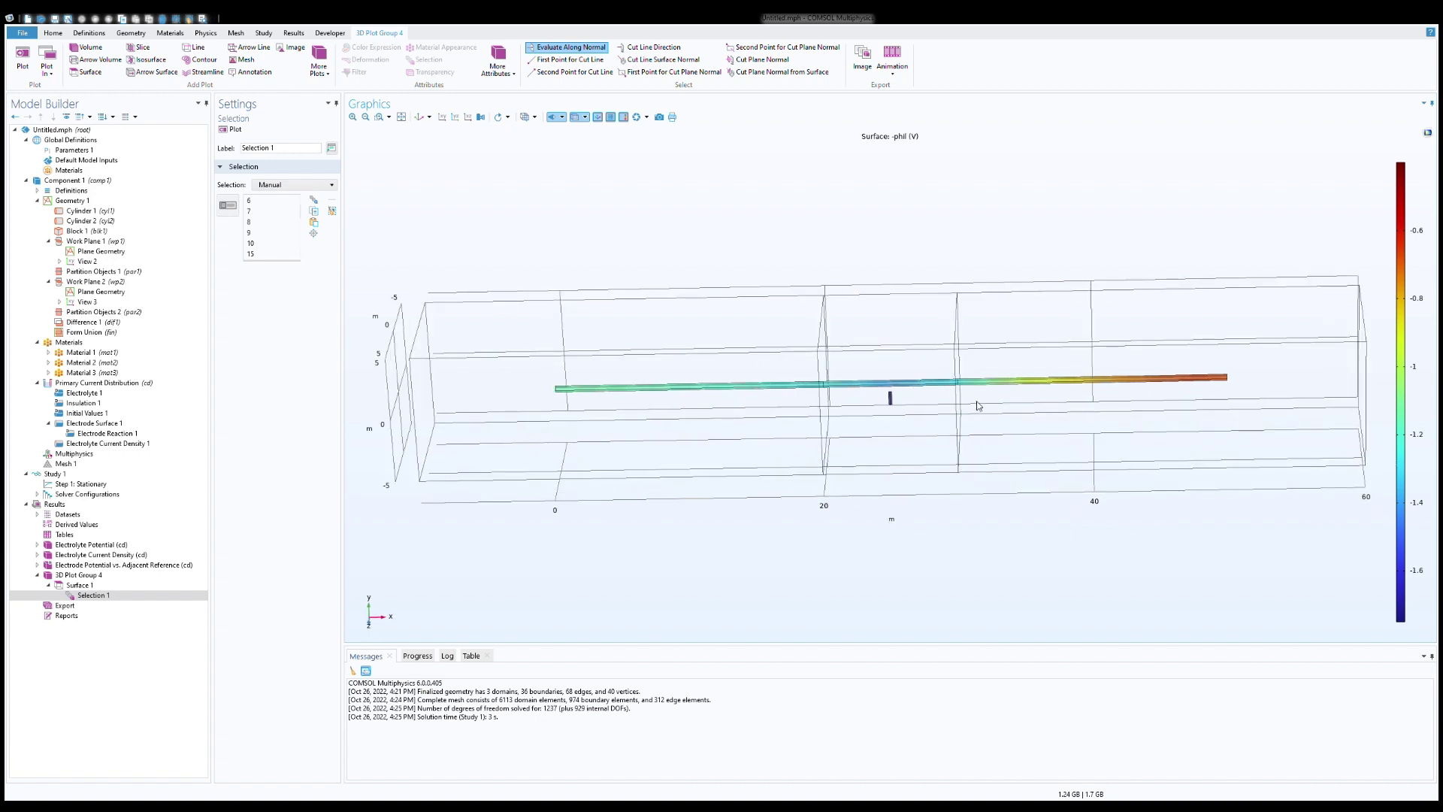
drag(977, 406, 985, 400)
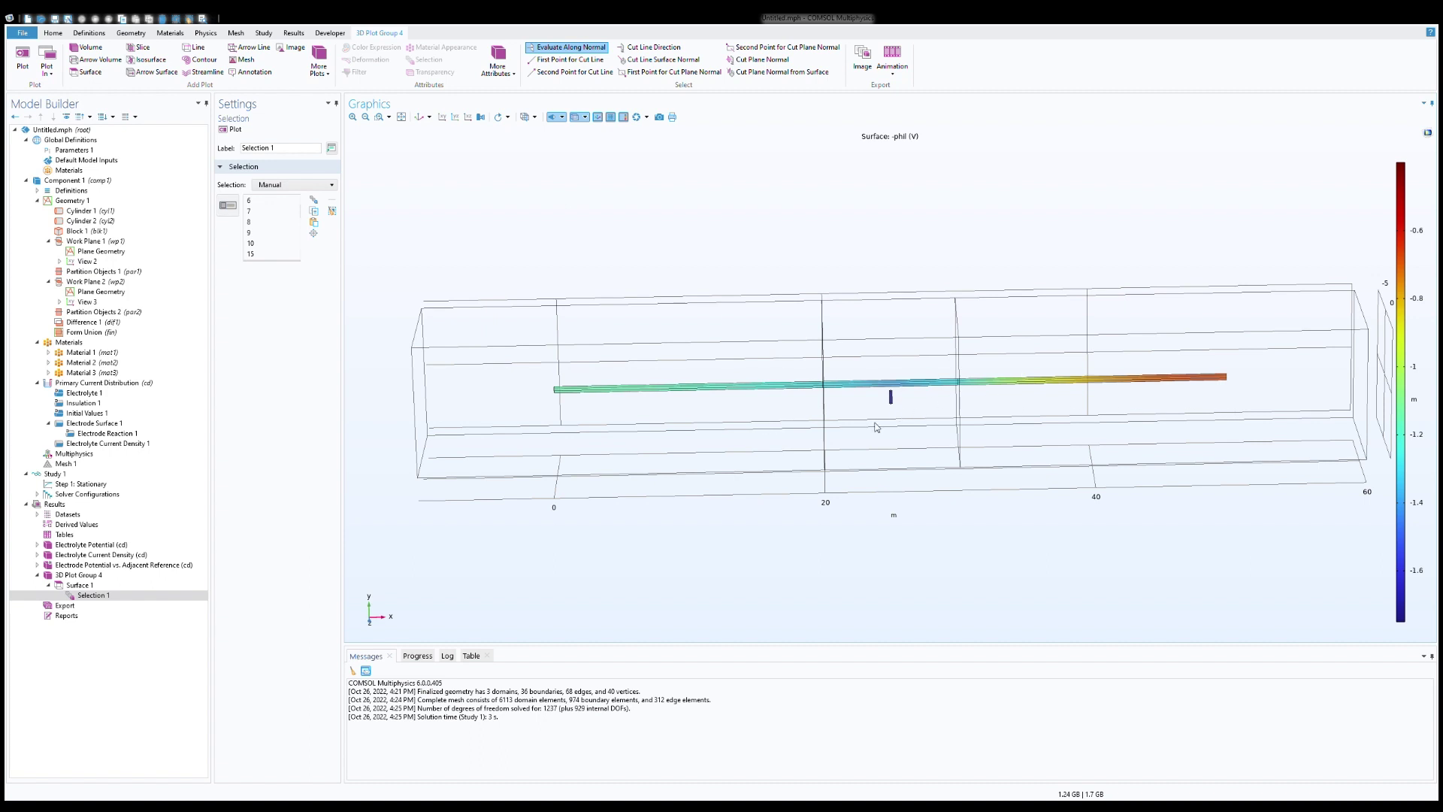
mouse_move(870, 441)
mouse_down()
mouse_move(876, 465)
mouse_move(877, 451)
mouse_up()
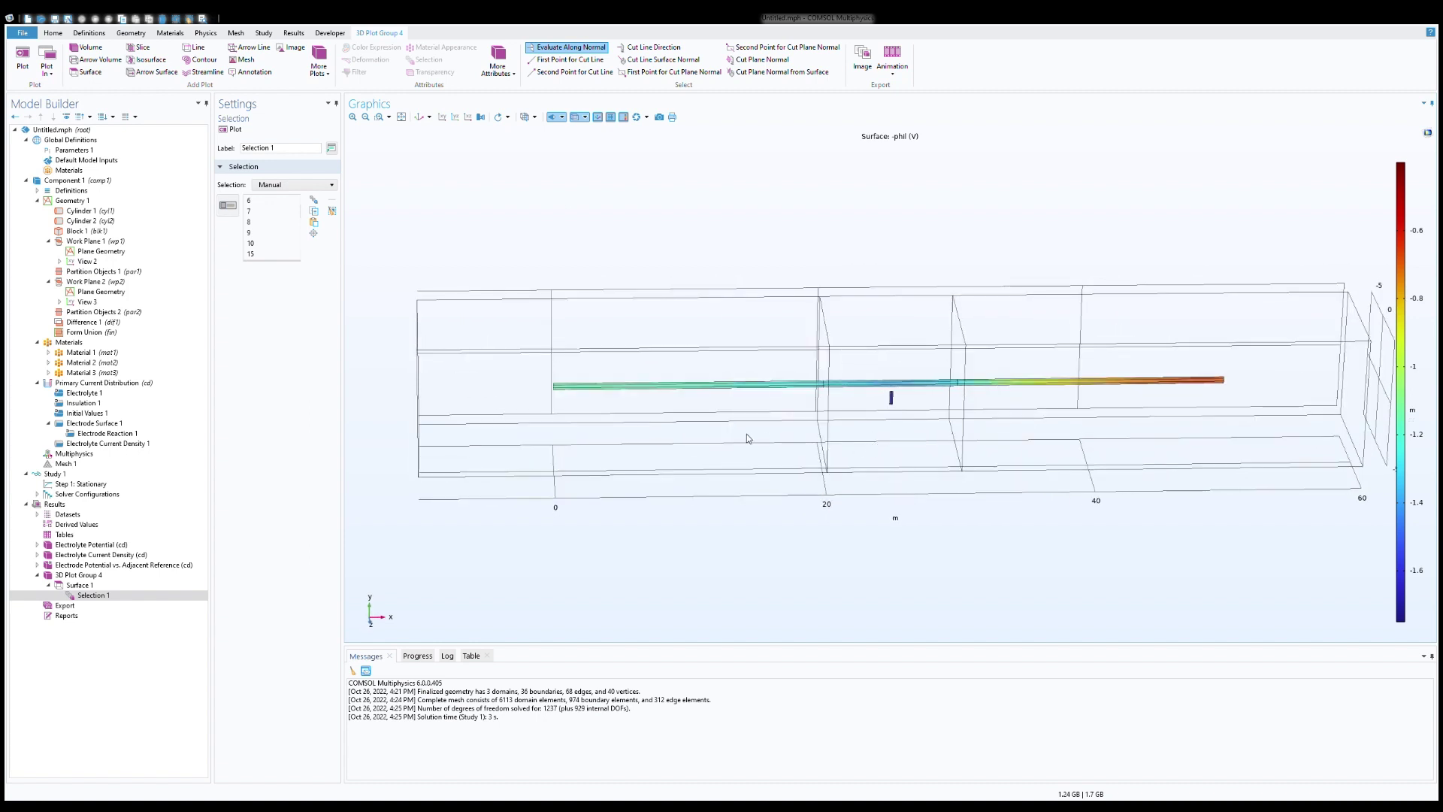
mouse_move(736, 436)
mouse_down()
mouse_move(718, 428)
mouse_move(731, 422)
mouse_up()
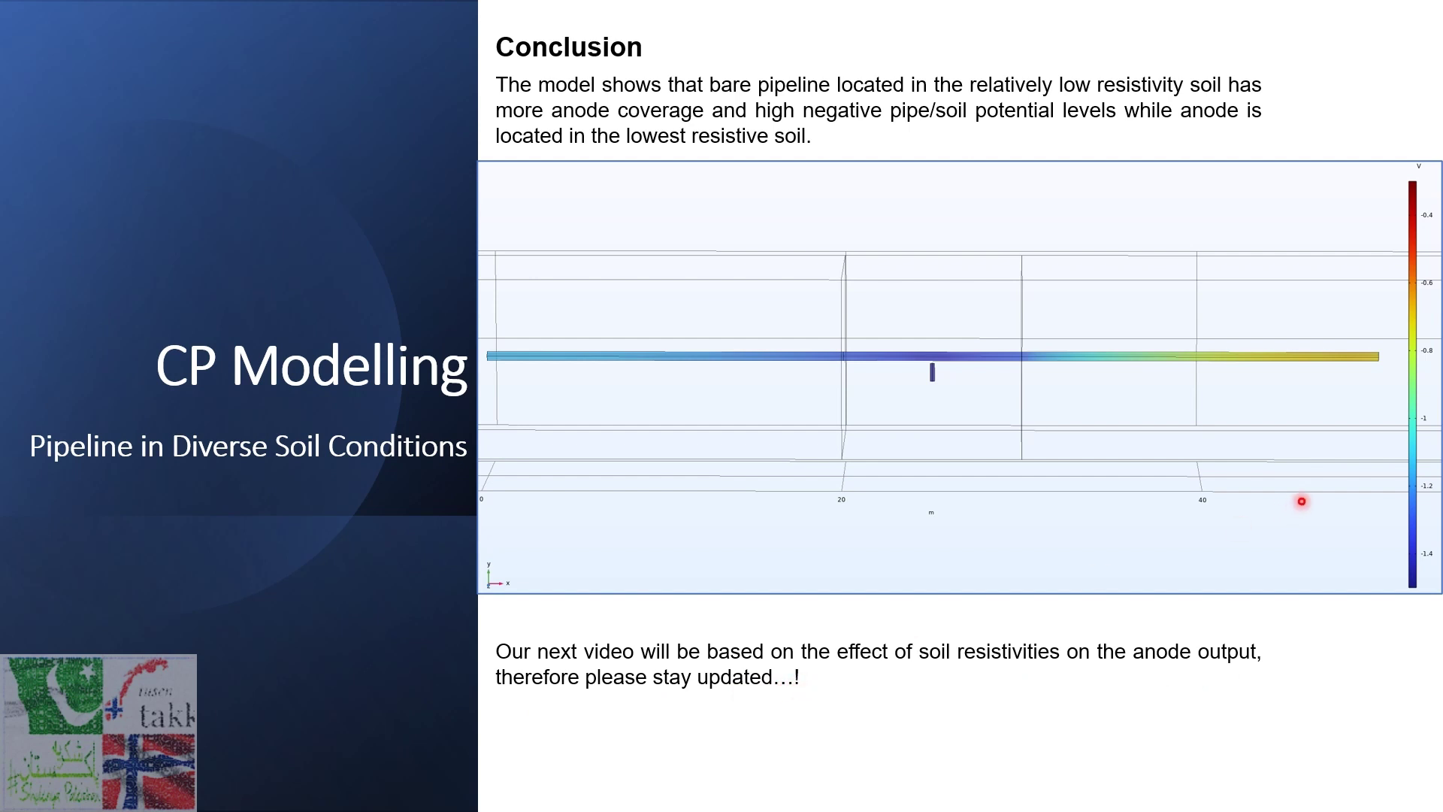
- Advance the slideshow to the closing 'Thanks for Watching' slide
key(Right)
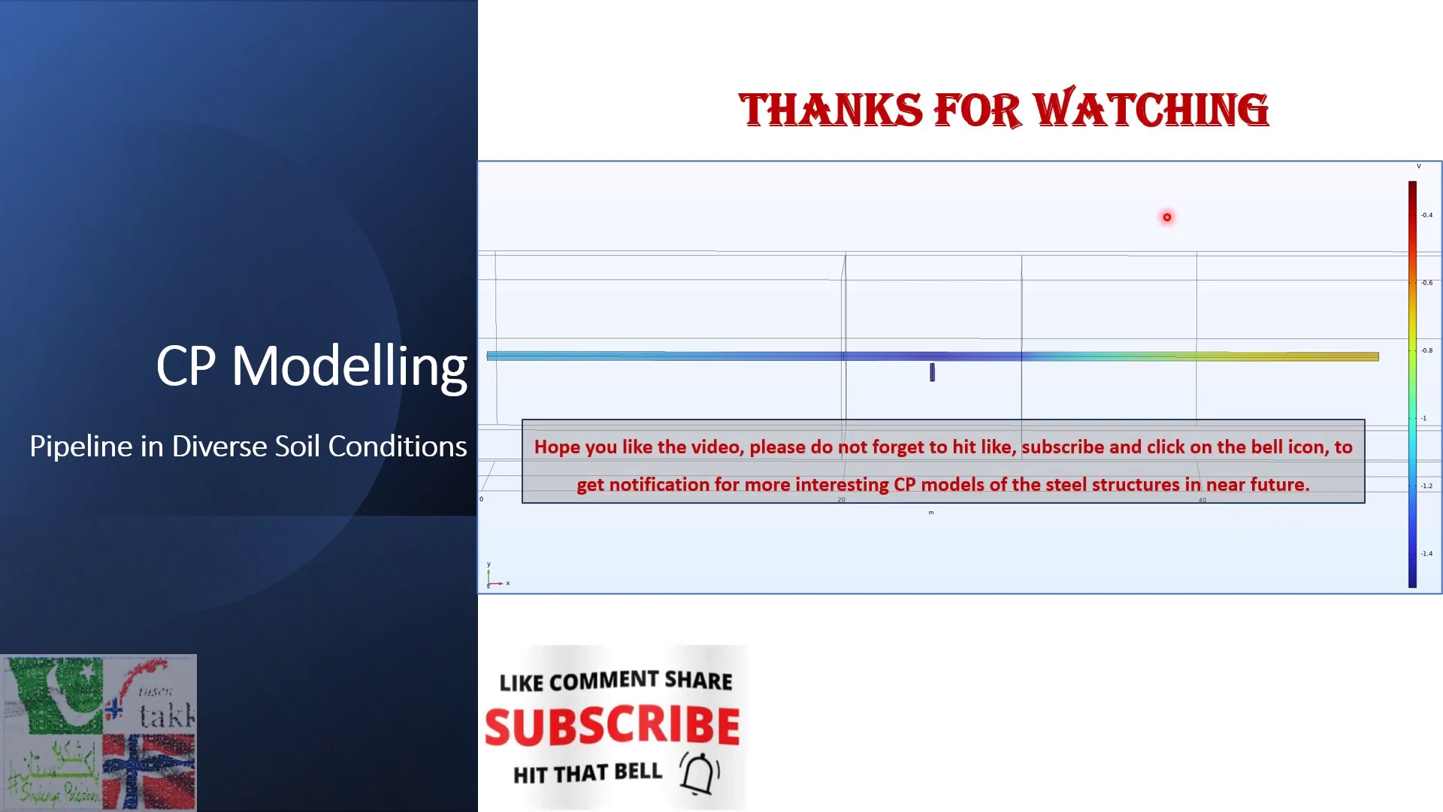